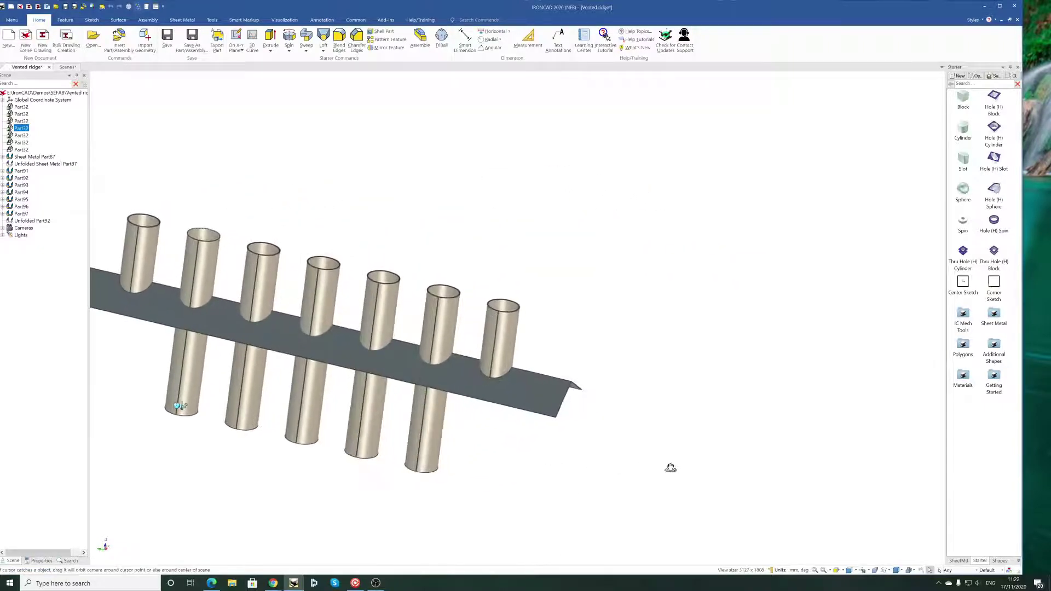
Unfold the vent tube at the end of the ridge to inspect its flat pattern, and fold it back
{"action": "middle_click_drag", "start_coordinate": [642, 416], "coordinate": [562, 412]}
{"action": "left_click", "coordinate": [445, 331]}
{"action": "right_click", "coordinate": [446, 330]}
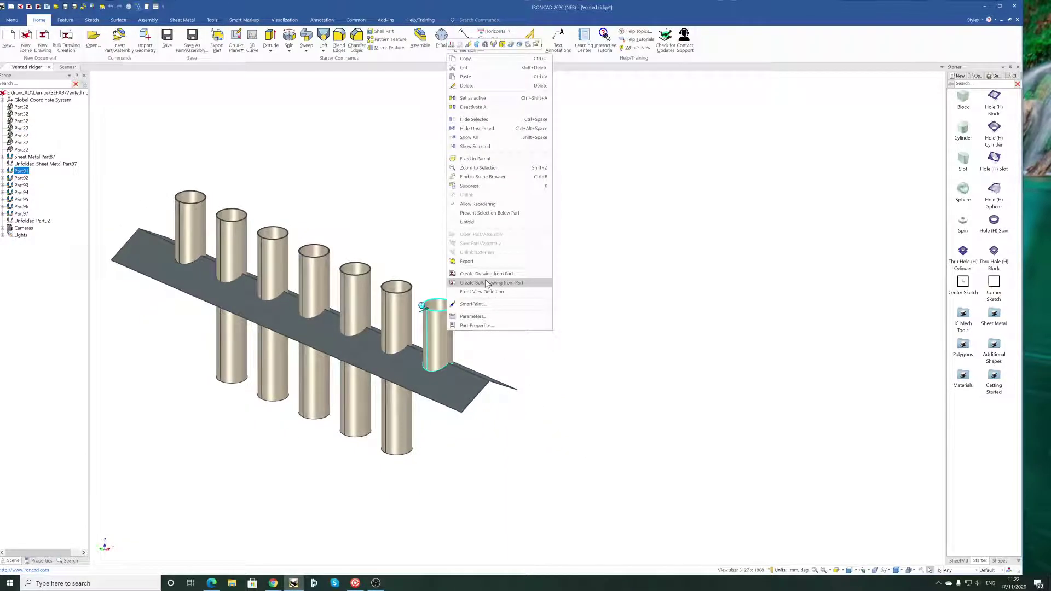
{"action": "left_click", "coordinate": [493, 222]}
{"action": "middle_click_drag", "start_coordinate": [367, 432], "coordinate": [467, 400]}
{"action": "right_click", "coordinate": [436, 318]}
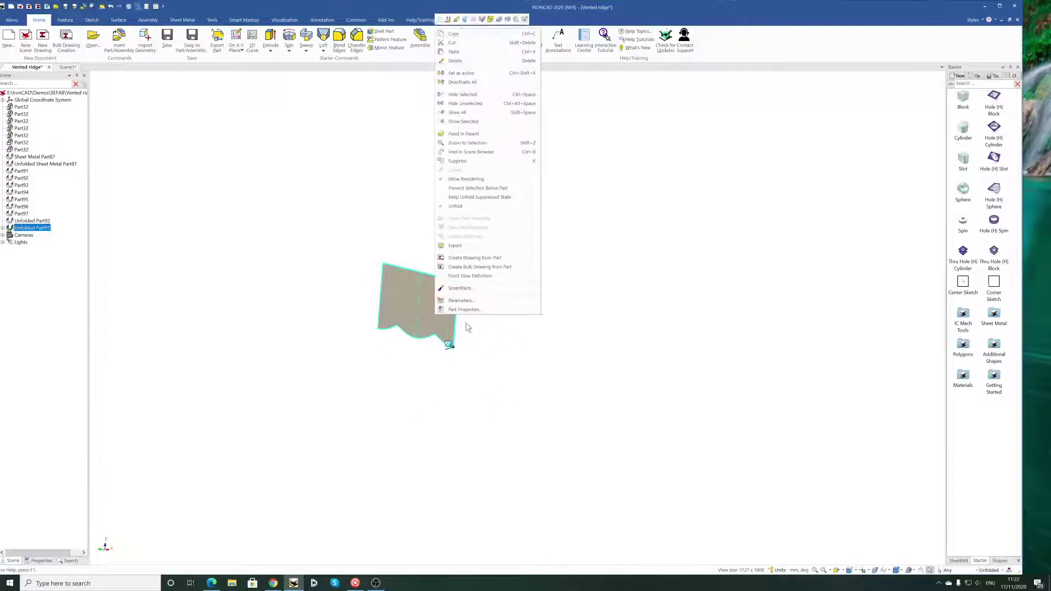
{"action": "left_click", "coordinate": [475, 206]}
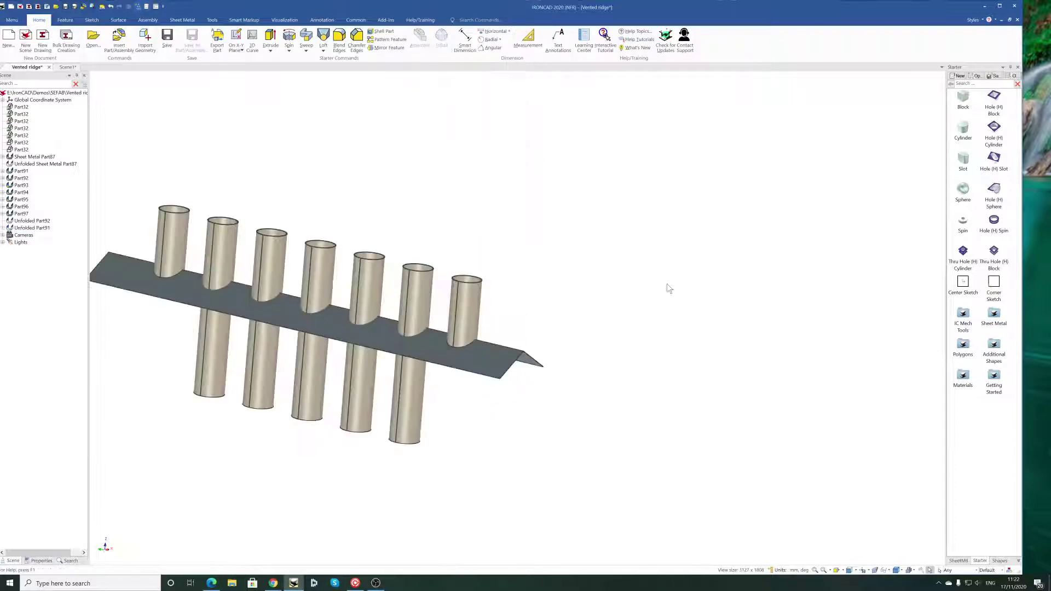
Unfold the ridge sheet metal part into its flat pattern
{"action": "middle_click_drag", "start_coordinate": [538, 432], "coordinate": [443, 435]}
{"action": "left_click", "coordinate": [393, 339]}
{"action": "right_click", "coordinate": [394, 342]}
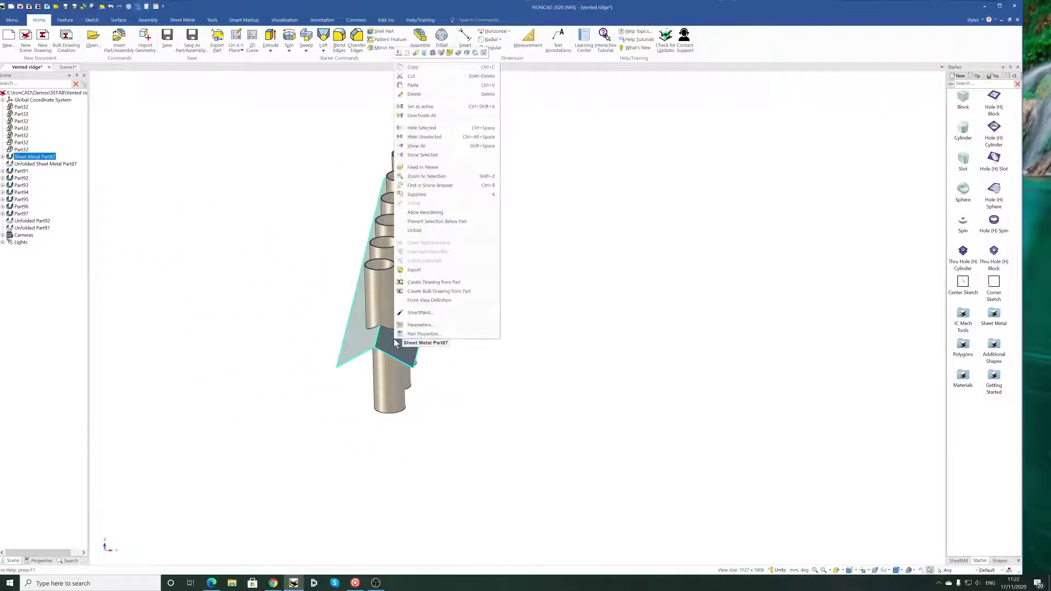
{"action": "left_click", "coordinate": [433, 231]}
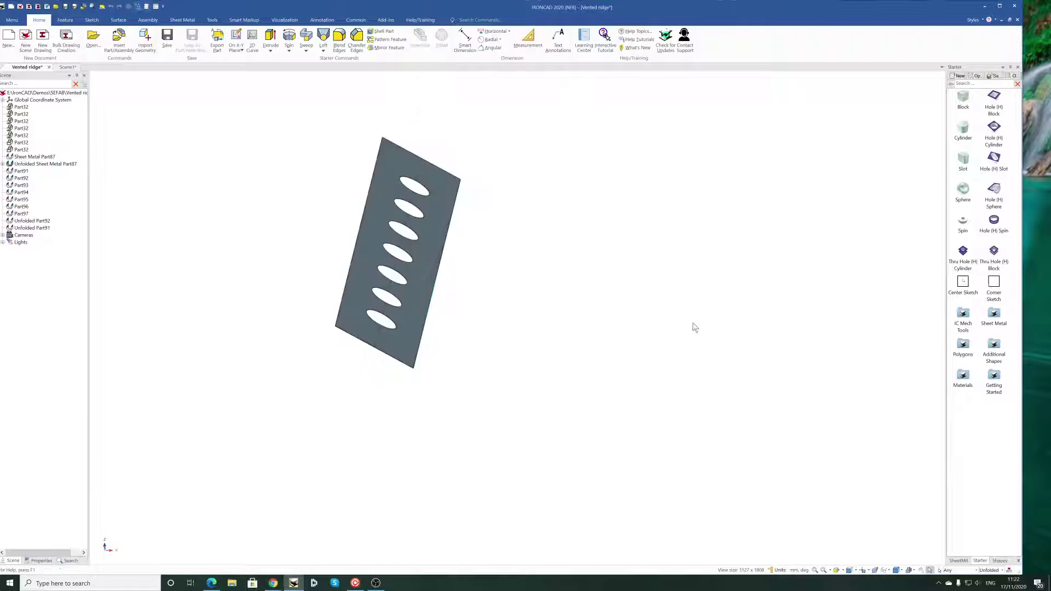
Look straight at the face of the unfolded ridge sheet and examine its tube cutouts up close
{"action": "left_click", "coordinate": [837, 570]}
{"action": "left_click", "coordinate": [402, 246]}
{"action": "left_click", "coordinate": [836, 570]}
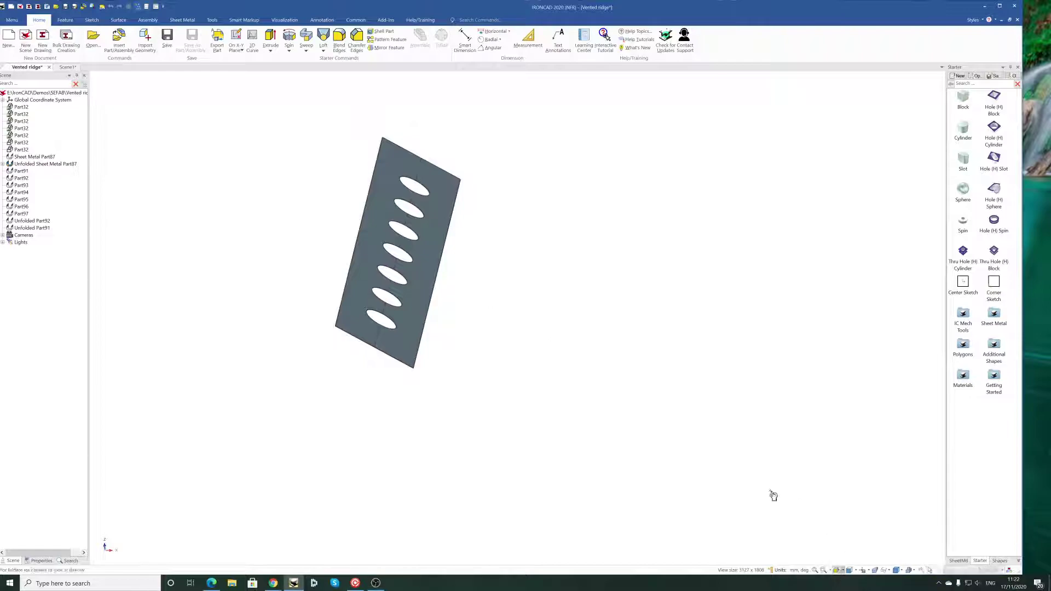
{"action": "left_click", "coordinate": [403, 248]}
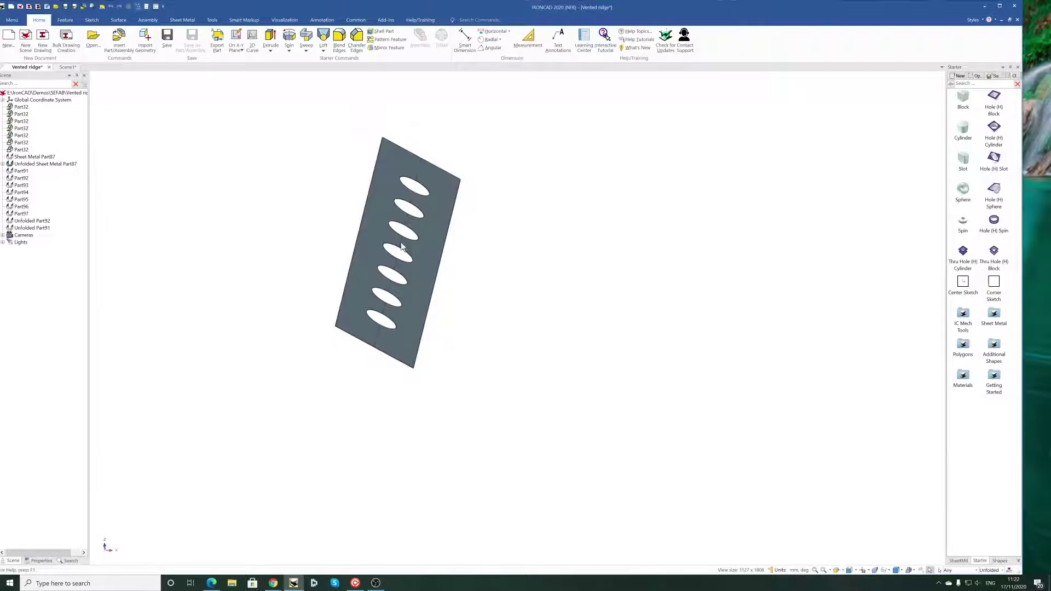
{"action": "left_click", "coordinate": [840, 571]}
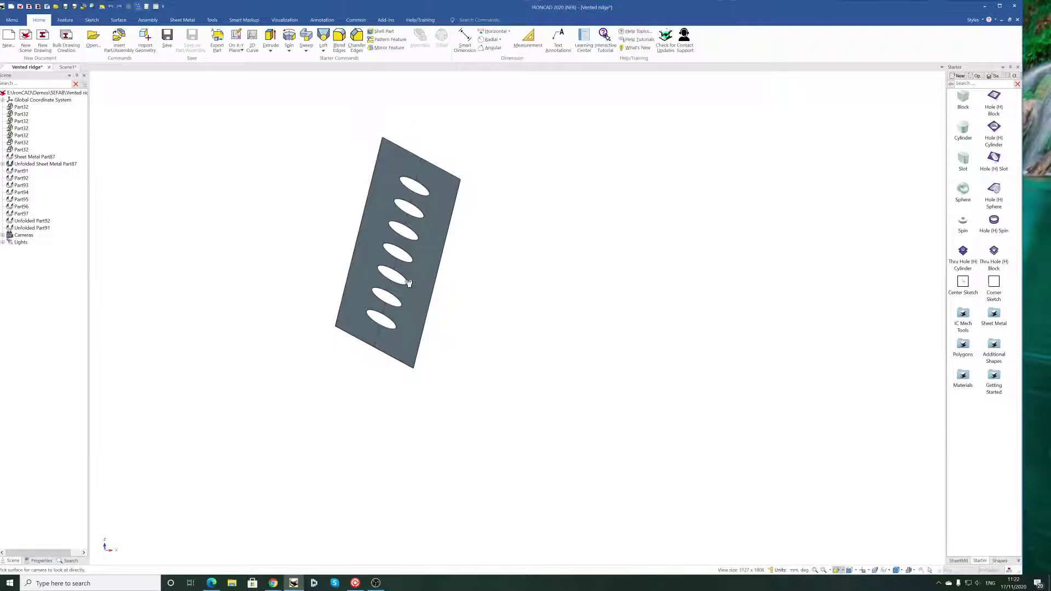
{"action": "left_click", "coordinate": [419, 255]}
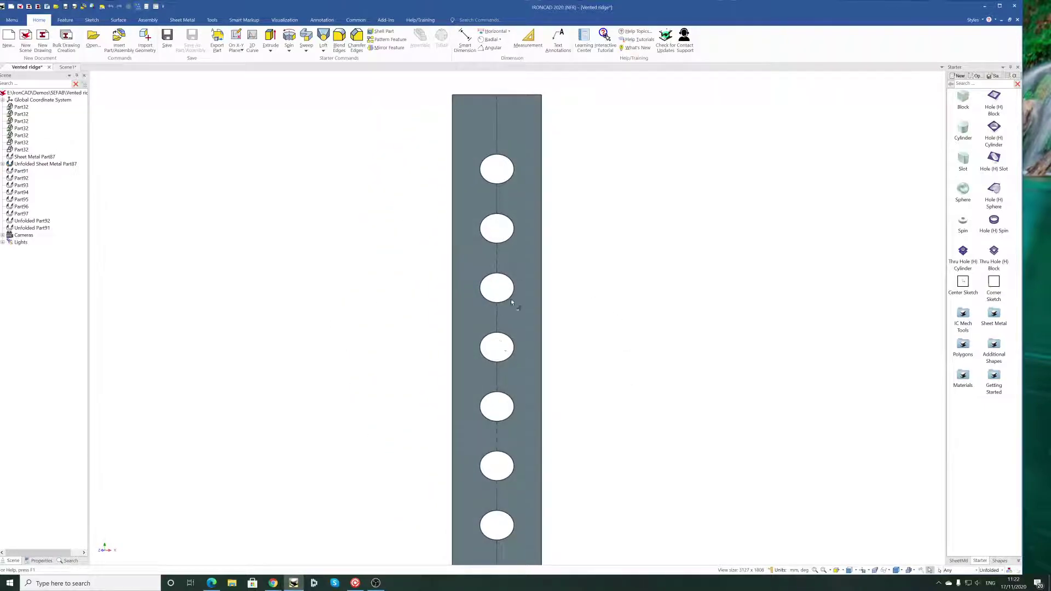
{"action": "scroll", "coordinate": [500, 275], "scroll_direction": "up", "scroll_amount": 5}
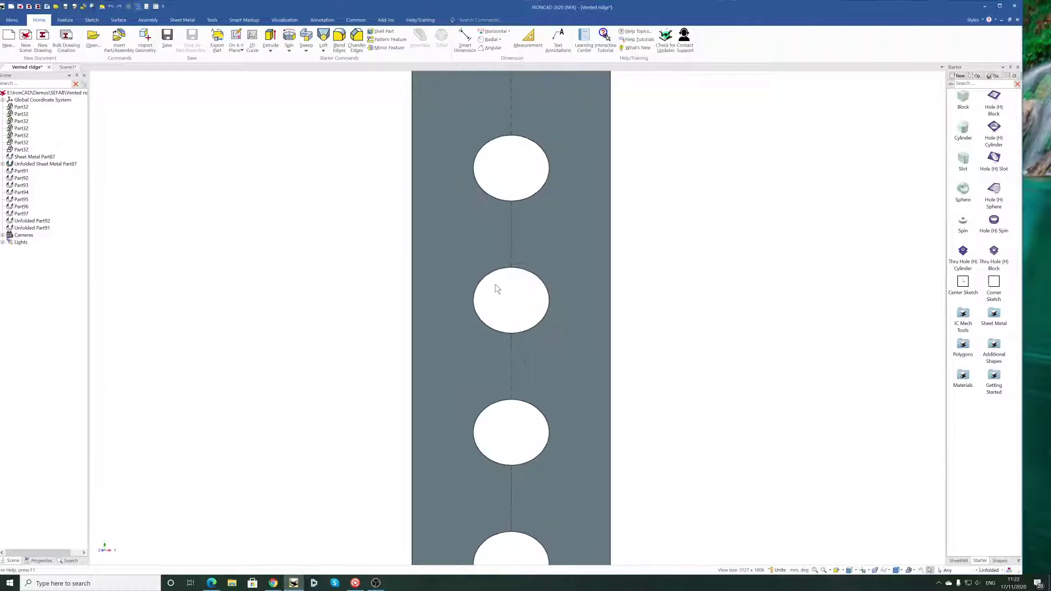
{"action": "scroll", "coordinate": [543, 329], "scroll_direction": "down", "scroll_amount": 5}
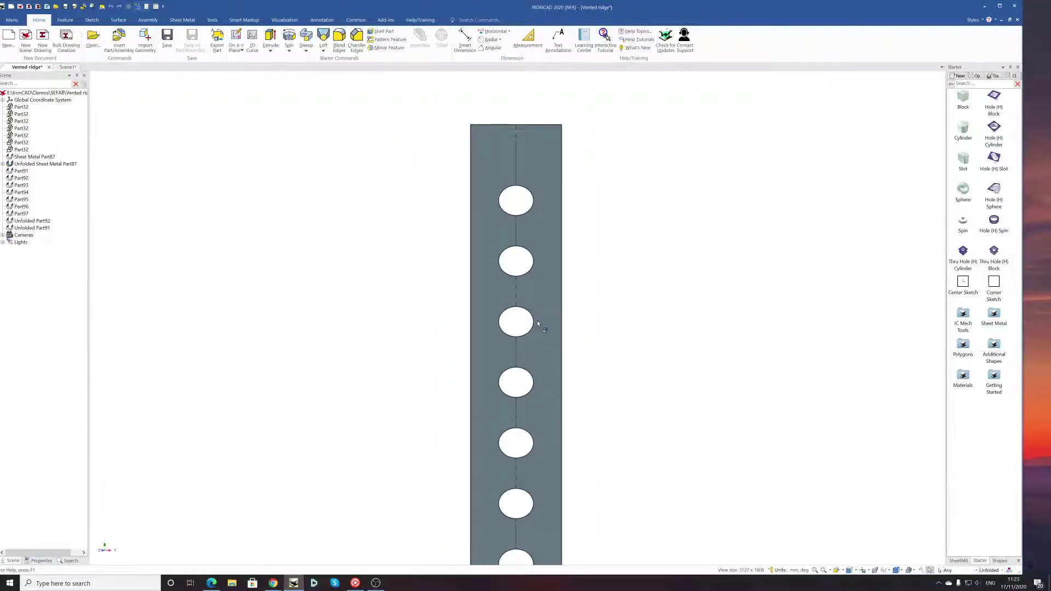
Fold the ridge sheet back into its bent shape and view the complete vented ridge from the side
{"action": "right_click", "coordinate": [545, 281]}
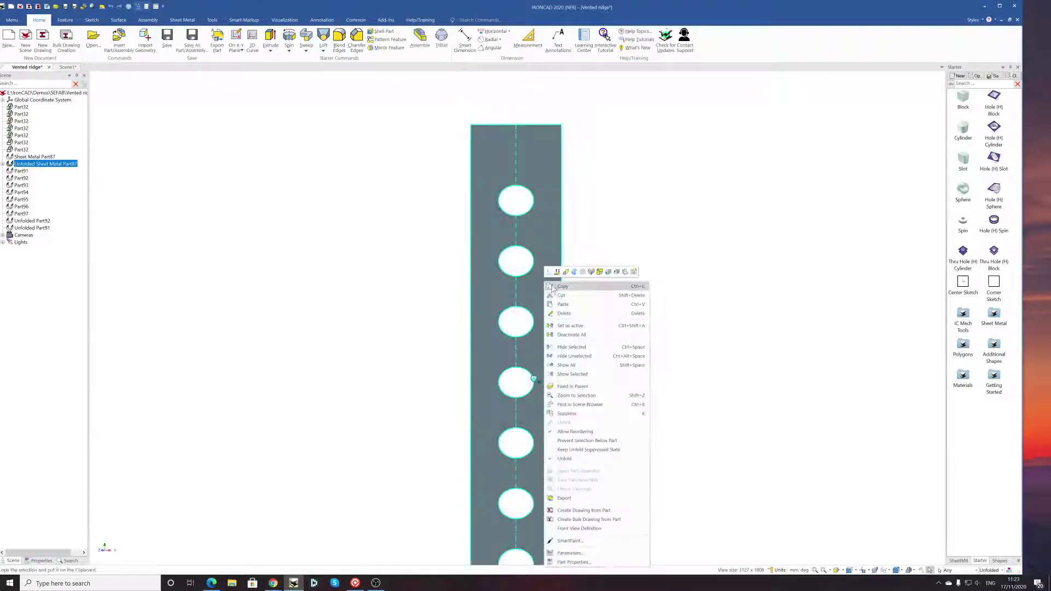
{"action": "left_click", "coordinate": [573, 458]}
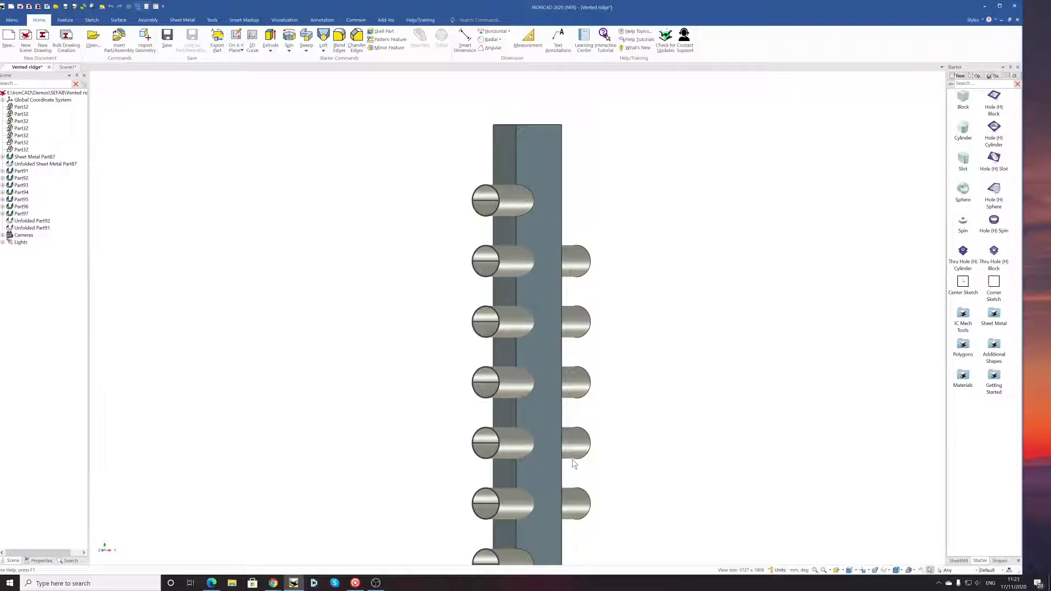
{"action": "middle_click_drag", "start_coordinate": [376, 460], "coordinate": [648, 413]}
{"action": "middle_click_drag", "start_coordinate": [244, 409], "coordinate": [260, 389]}
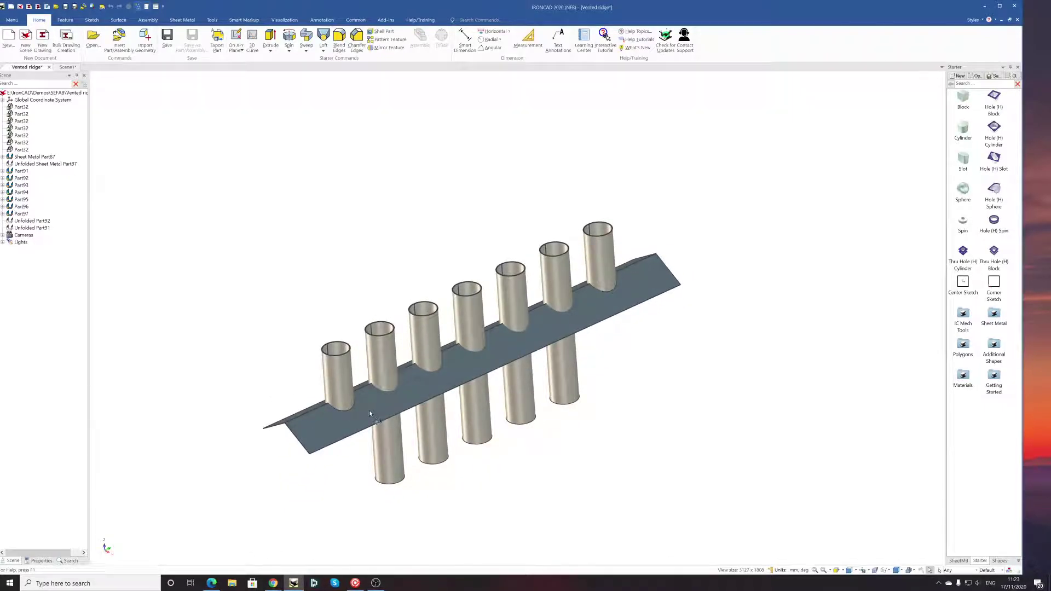
{"action": "left_click", "coordinate": [182, 20]}
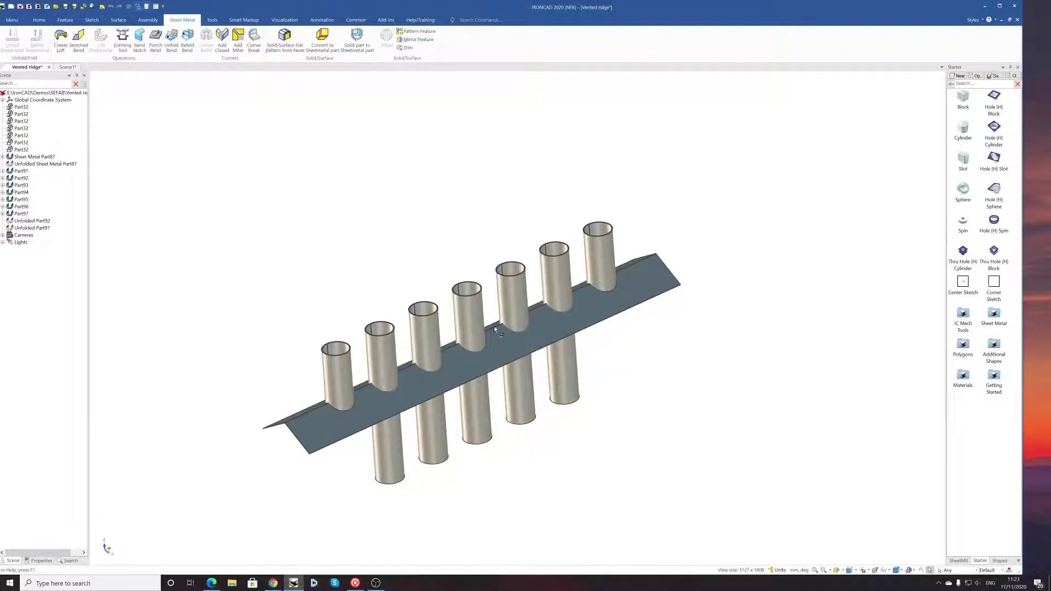
{"action": "left_click", "coordinate": [40, 20]}
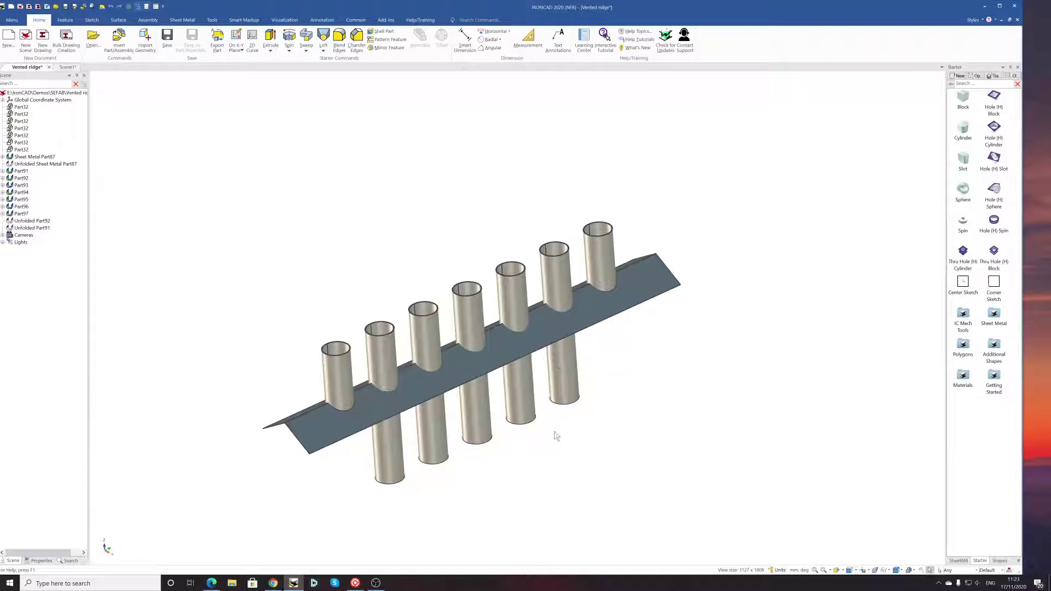
{"action": "mouse_move", "coordinate": [690, 369]}
{"action": "middle_mouse_down"}
{"action": "mouse_move", "coordinate": [691, 360]}
{"action": "mouse_move", "coordinate": [685, 369]}
{"action": "middle_mouse_up"}
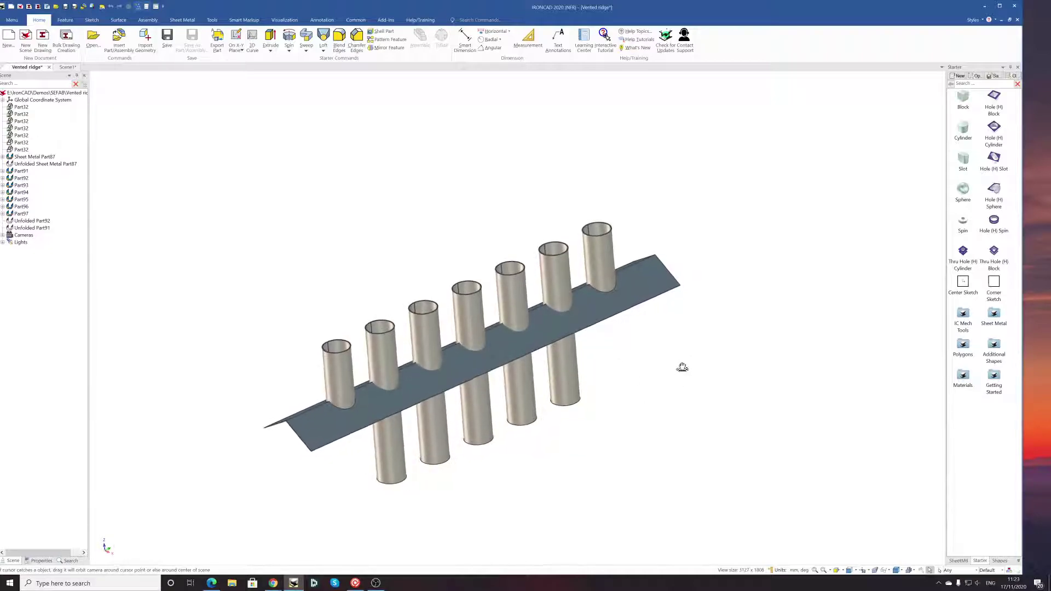
Add a cylinder to the empty Scene1 and stretch it to about 186 mm in diameter and 115 mm high
{"action": "left_click", "coordinate": [65, 68]}
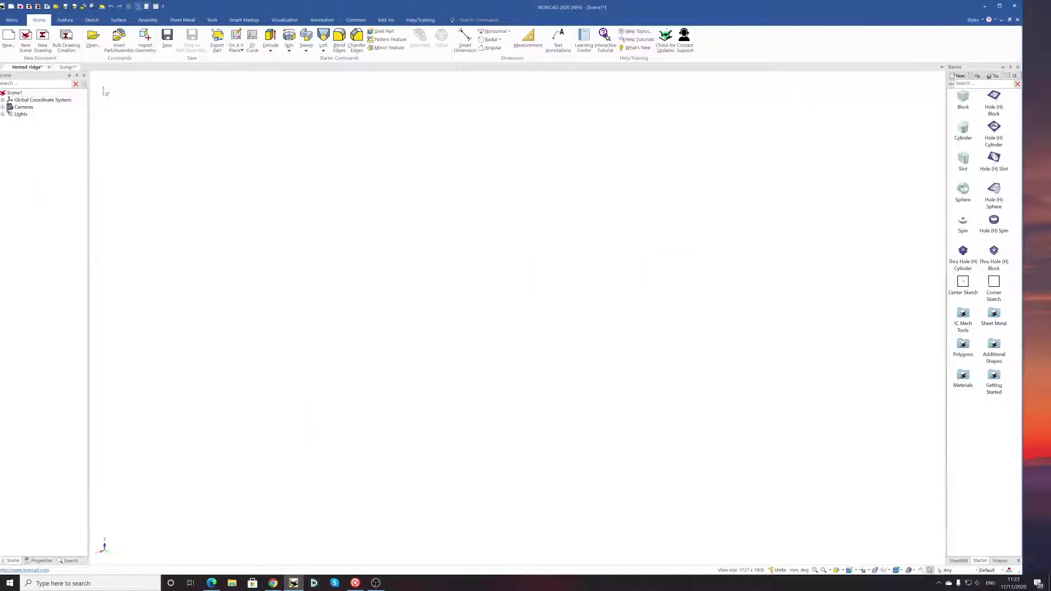
{"action": "left_click_drag", "start_coordinate": [963, 131], "coordinate": [467, 353]}
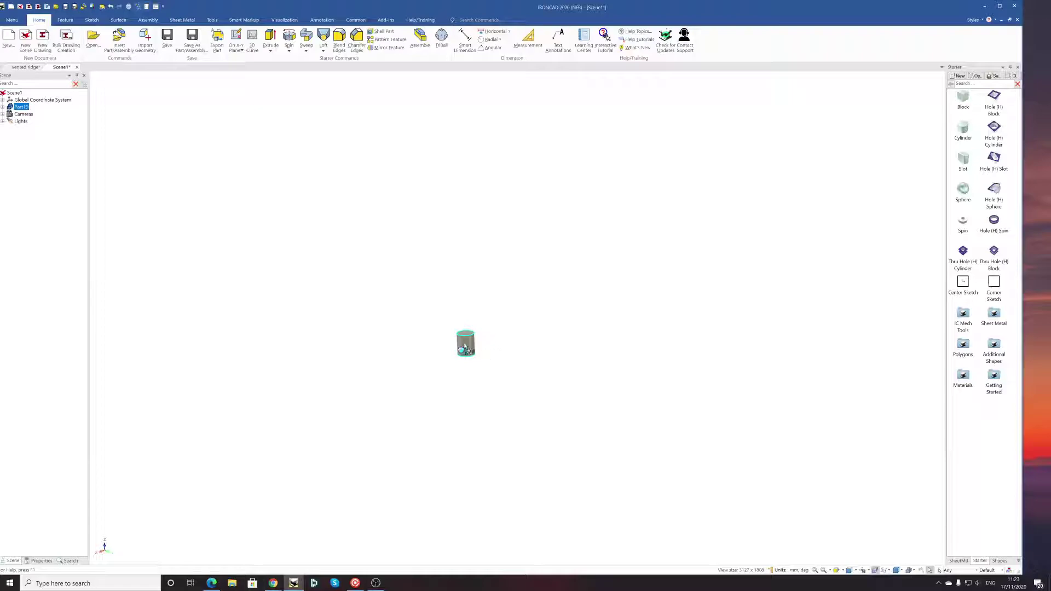
{"action": "left_click", "coordinate": [466, 349]}
{"action": "scroll", "coordinate": [482, 342], "scroll_direction": "up", "scroll_amount": 5}
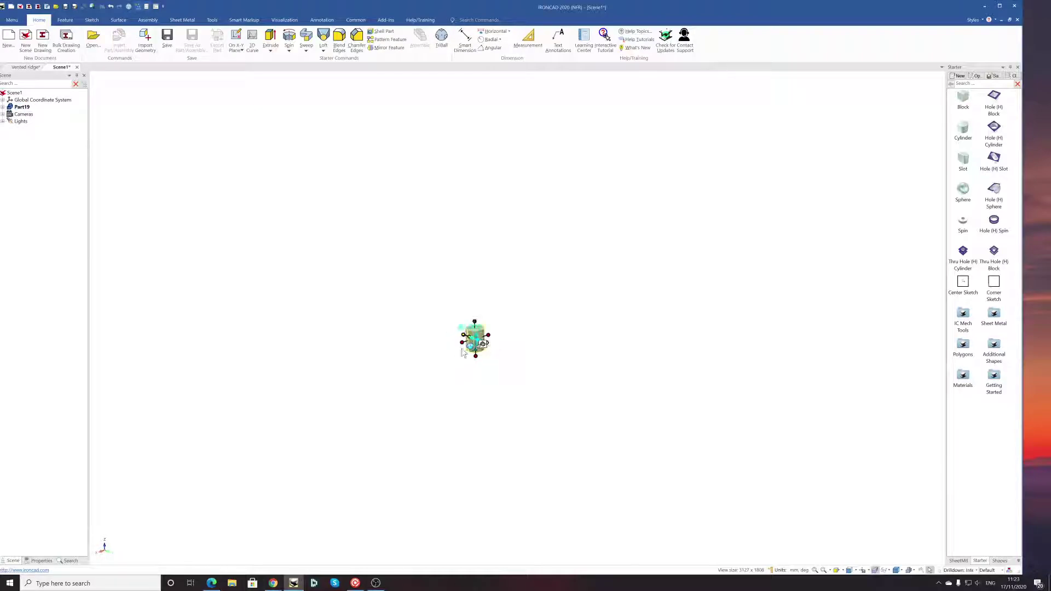
{"action": "left_click_drag", "start_coordinate": [528, 343], "coordinate": [563, 344]}
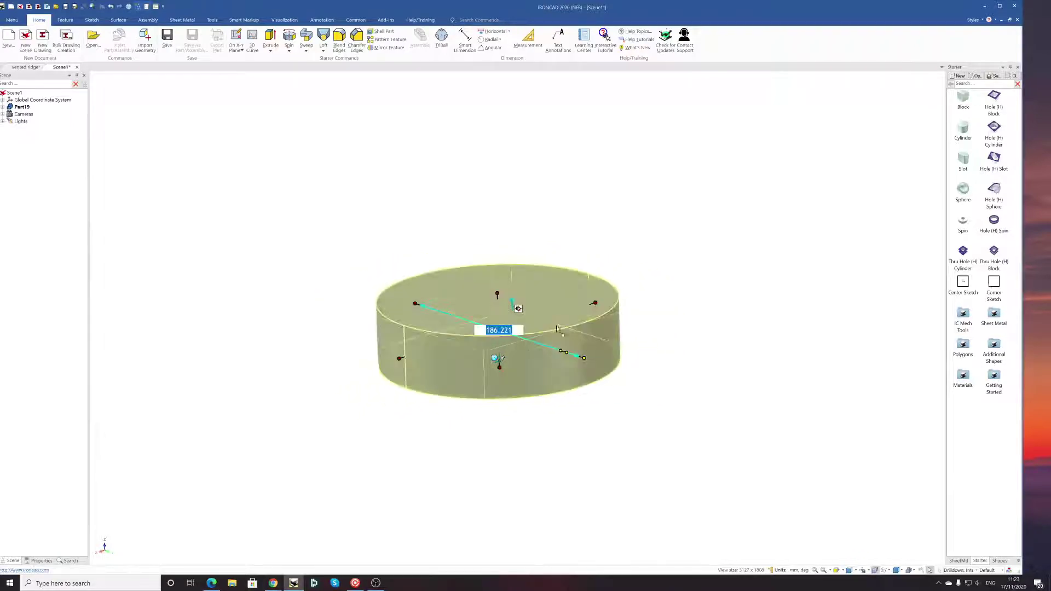
{"action": "left_click_drag", "start_coordinate": [499, 296], "coordinate": [499, 208]}
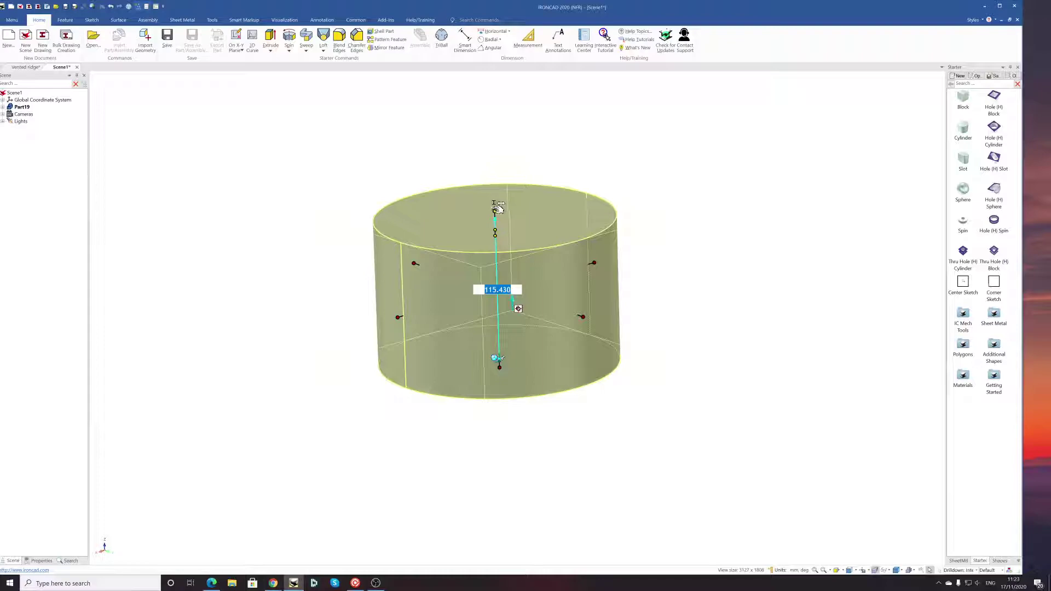
Set the cylinder's sizebox to 100 mm length, 100 mm width and 600 mm height
{"action": "right_click", "coordinate": [498, 207]}
{"action": "left_click", "coordinate": [523, 229]}
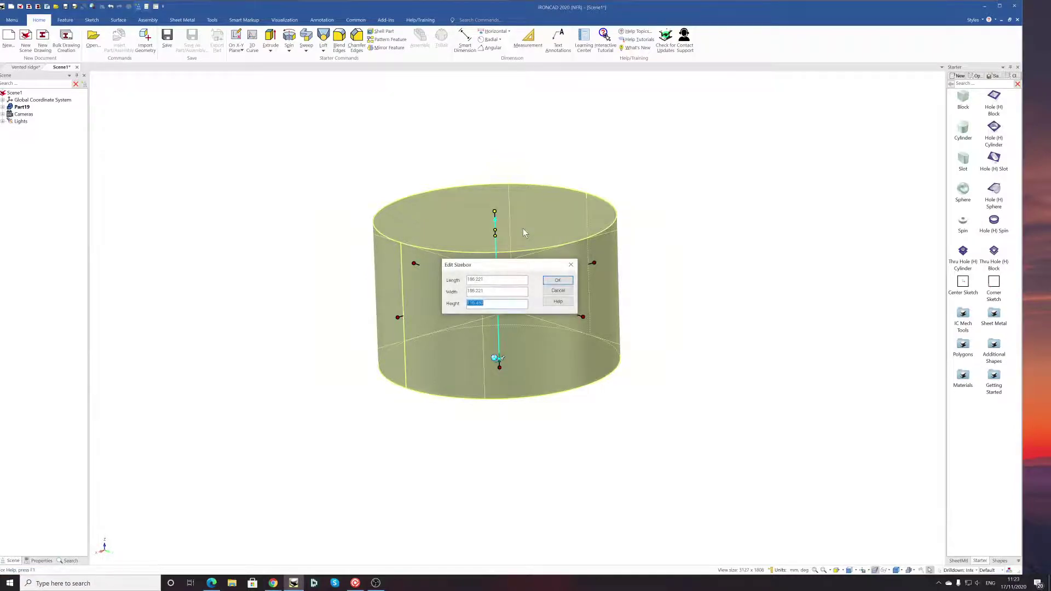
{"action": "double_click", "coordinate": [478, 280]}
{"action": "type", "text": "1"}
{"action": "key", "text": "Tab"}
{"action": "type", "text": "100"}
{"action": "key", "text": "Tab"}
{"action": "type", "text": "600"}
{"action": "key", "text": "Return"}
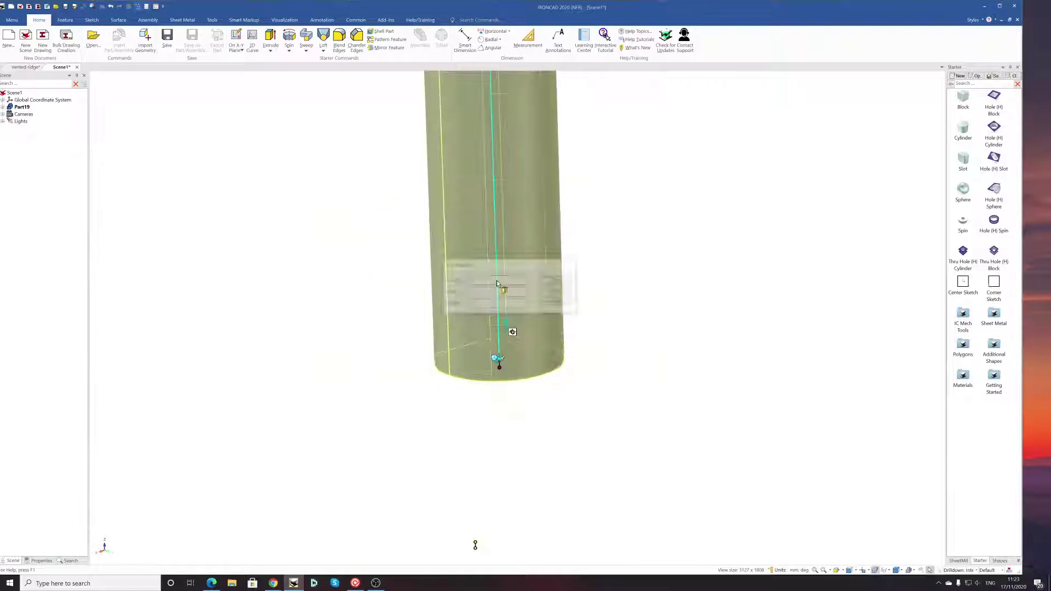
{"action": "scroll", "coordinate": [520, 230], "scroll_direction": "down", "scroll_amount": 5}
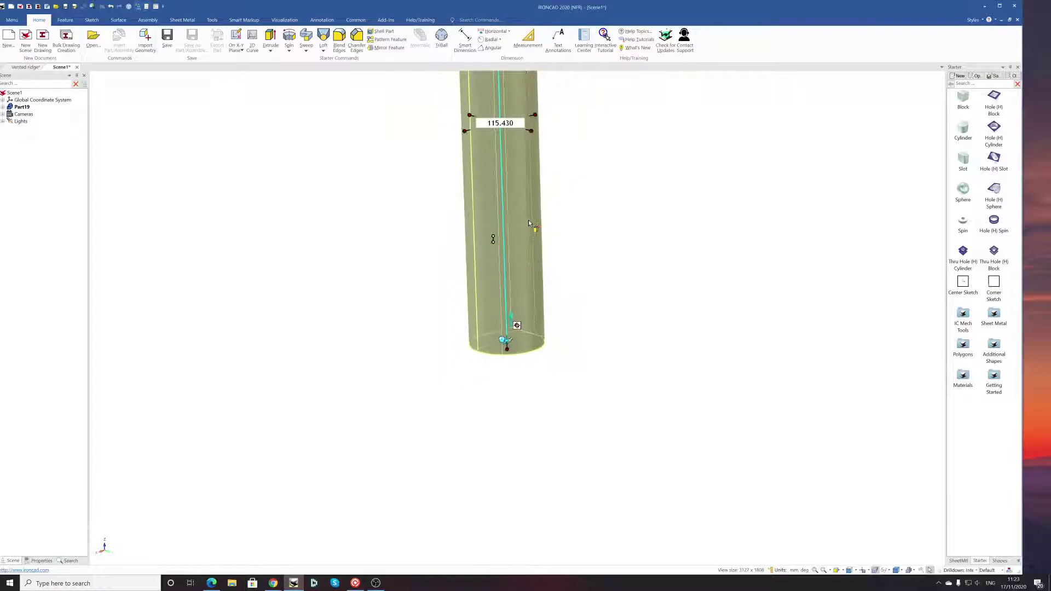
{"action": "left_click", "coordinate": [633, 241]}
{"action": "middle_click_drag", "start_coordinate": [499, 239], "coordinate": [533, 227]}
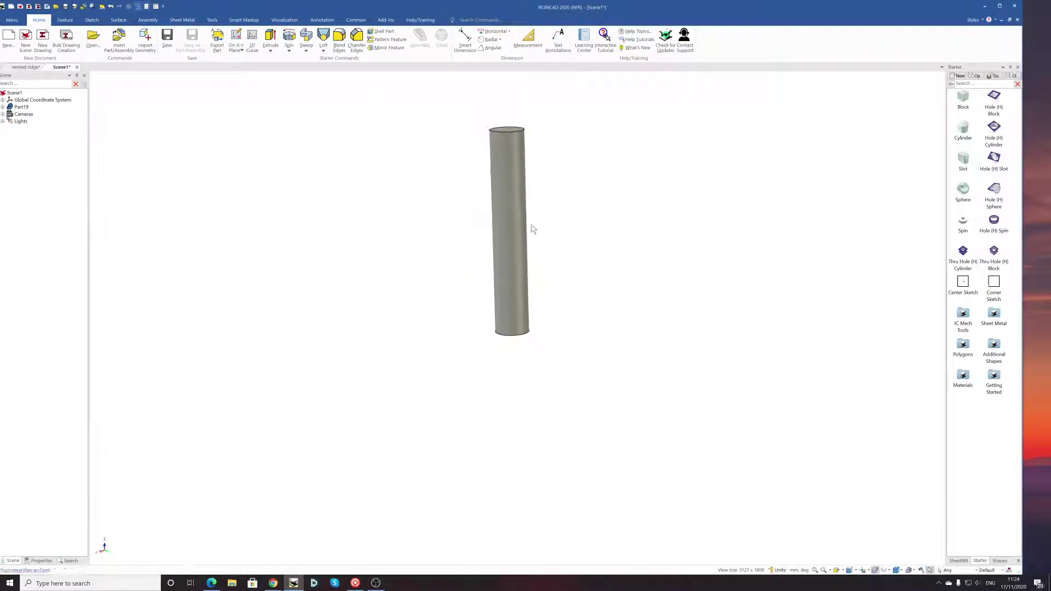
Create three linked copies of the cylinder on each side with the TriBall, spaced 200 mm apart in a straight row
{"action": "left_click", "coordinate": [511, 284]}
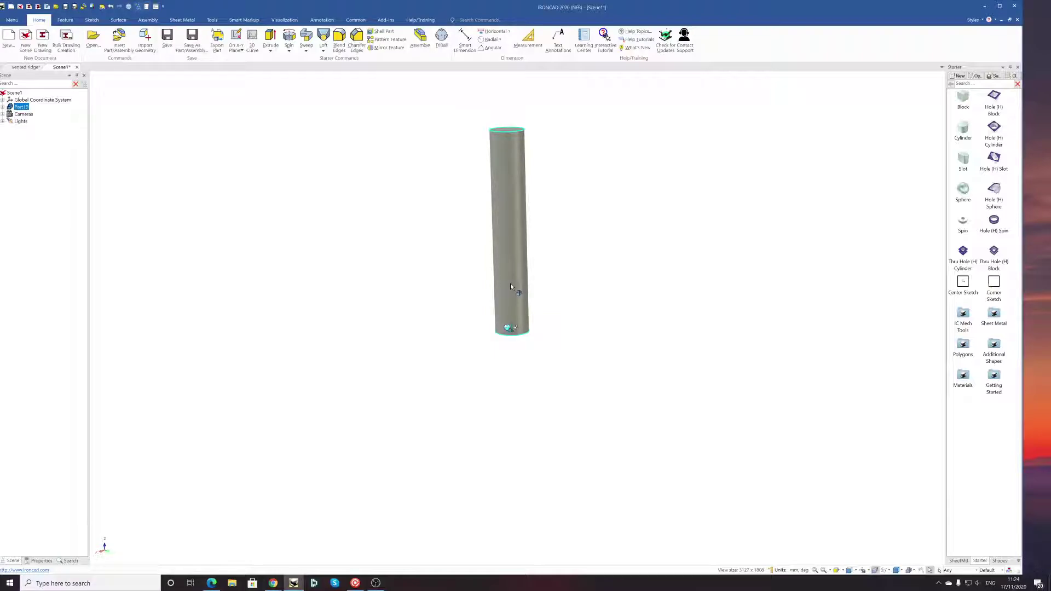
{"action": "key", "text": "F10"}
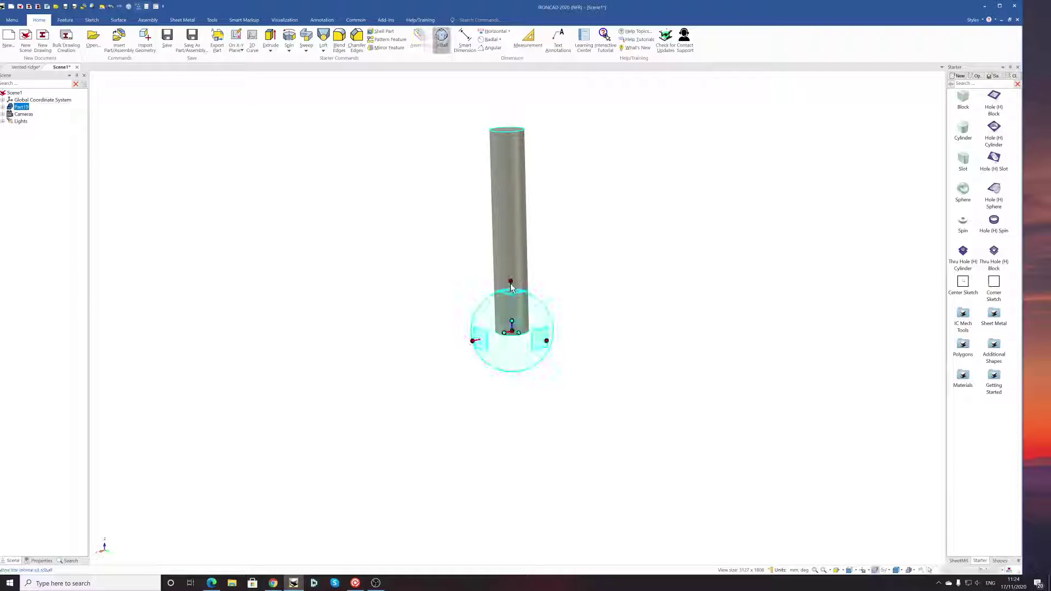
{"action": "left_click", "coordinate": [475, 341]}
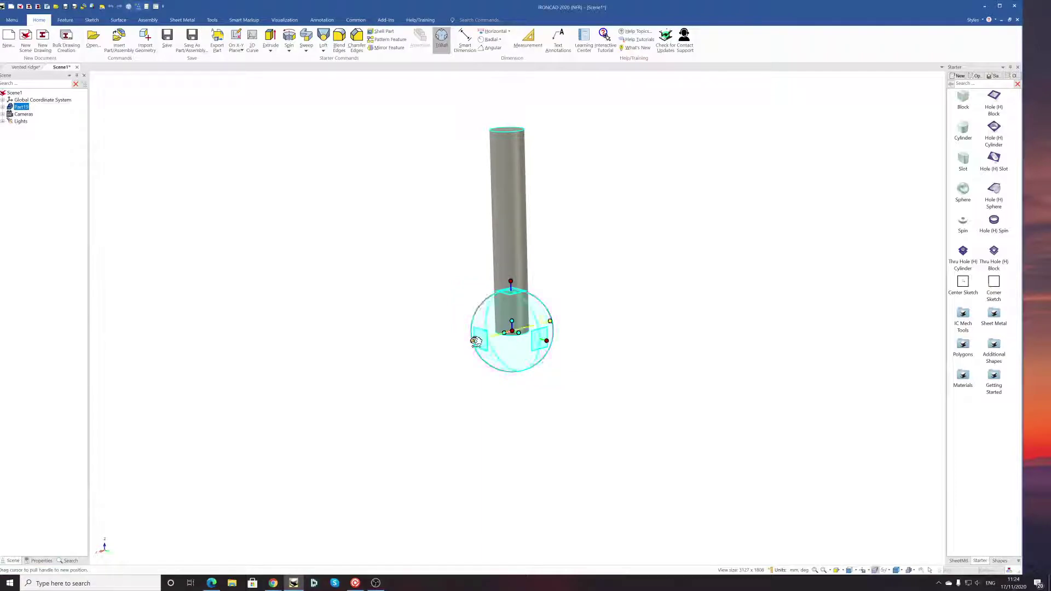
{"action": "right_click_drag", "start_coordinate": [475, 341], "coordinate": [540, 323]}
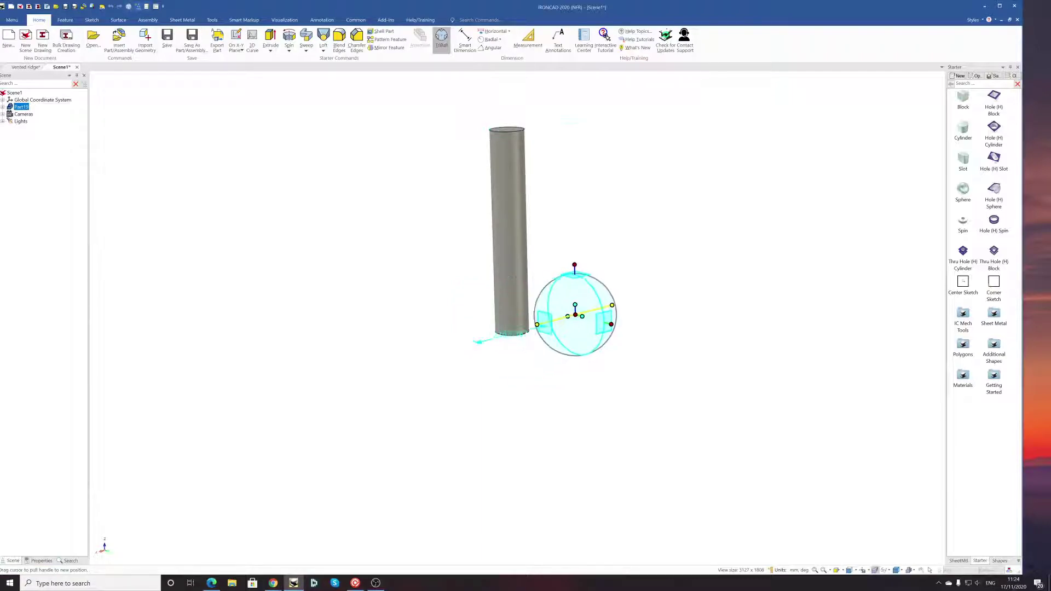
{"action": "left_click", "coordinate": [505, 363]}
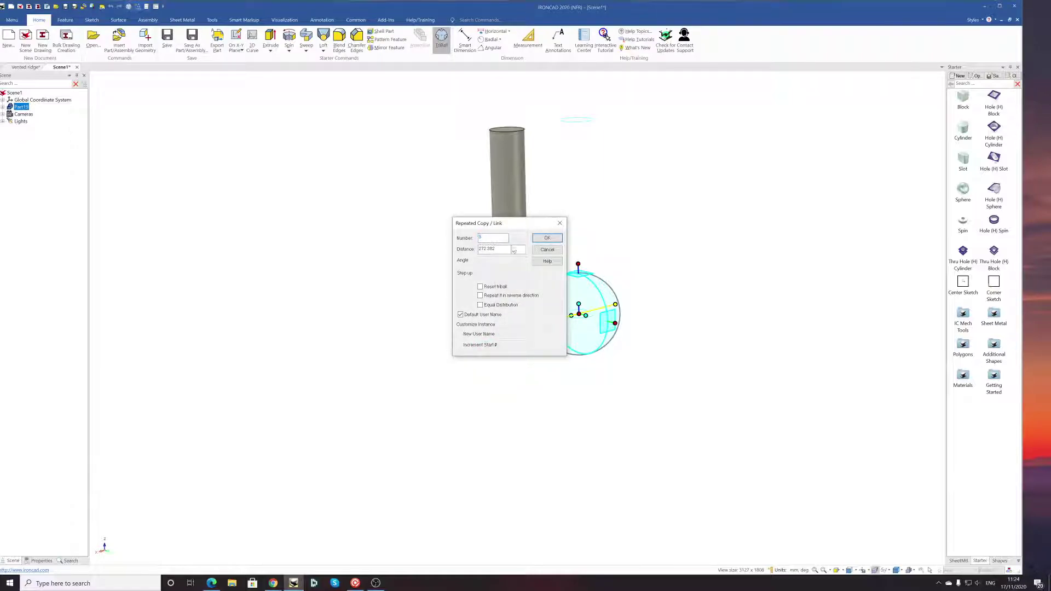
{"action": "key", "text": "Tab"}
{"action": "type", "text": "200"}
{"action": "left_click", "coordinate": [548, 239]}
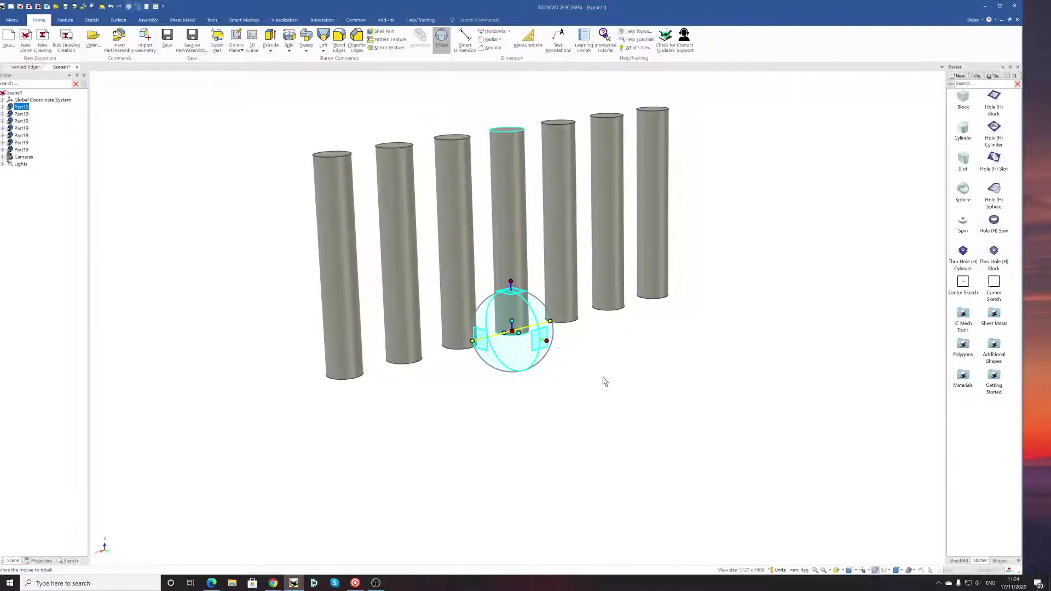
{"action": "key", "text": "F10"}
{"action": "left_click", "coordinate": [483, 394]}
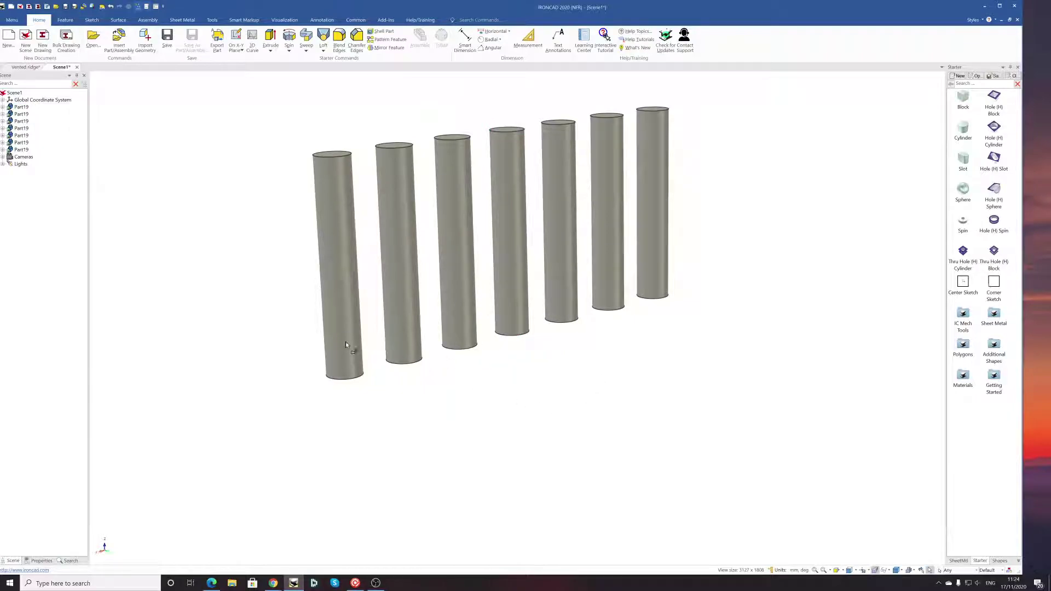
Set the first cylinder's diameter to 100-4 mm and check the size on the neighbouring linked copy
{"action": "left_click", "coordinate": [346, 342]}
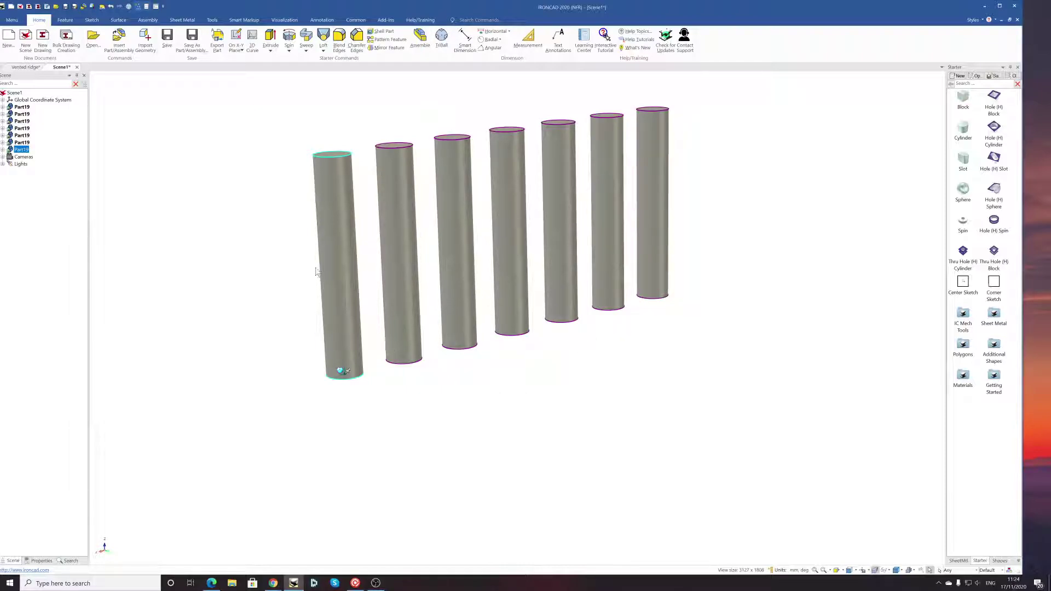
{"action": "left_click", "coordinate": [347, 299]}
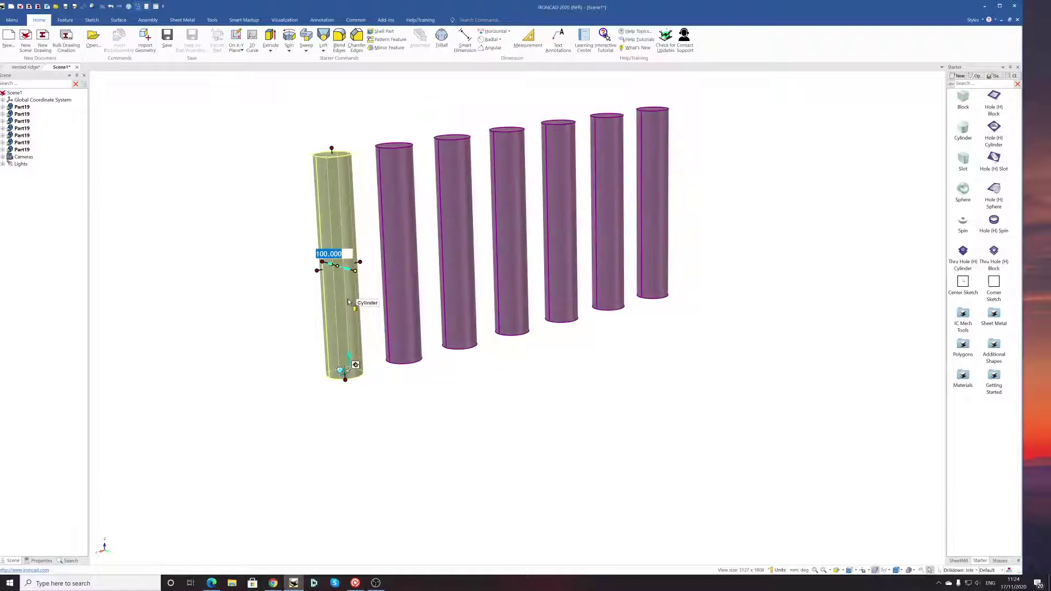
{"action": "left_click", "coordinate": [359, 268]}
{"action": "type", "text": "100-4"}
{"action": "key", "text": "Return"}
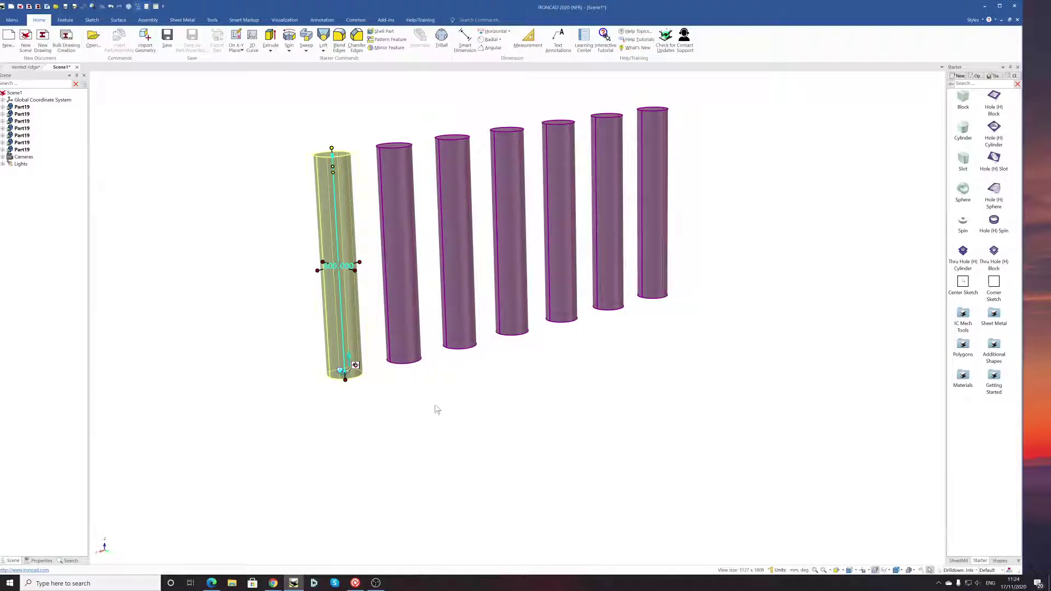
{"action": "left_click", "coordinate": [417, 427]}
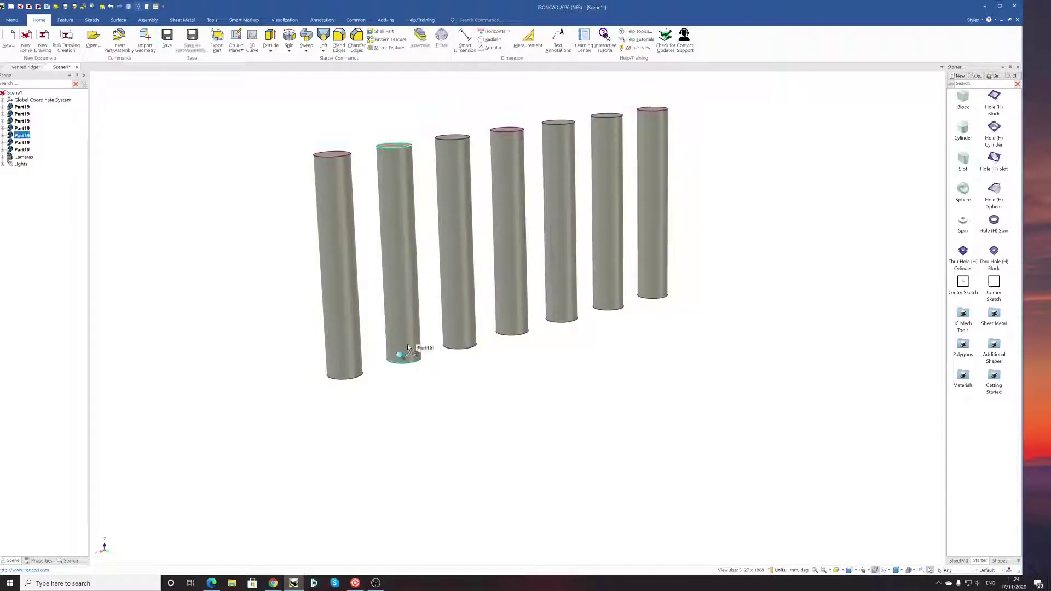
{"action": "double_click", "coordinate": [408, 348]}
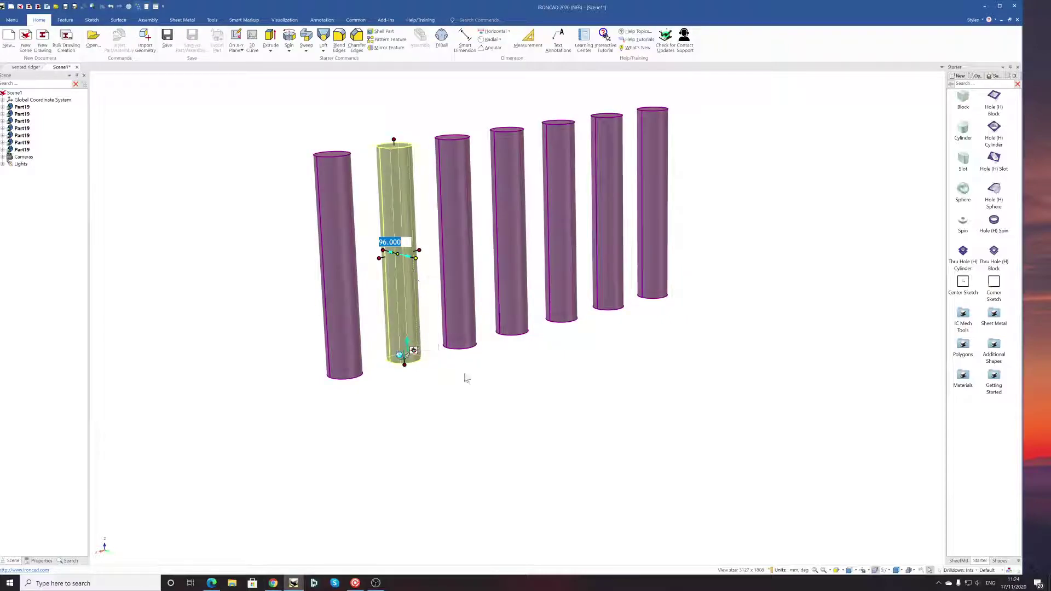
{"action": "left_click", "coordinate": [405, 483]}
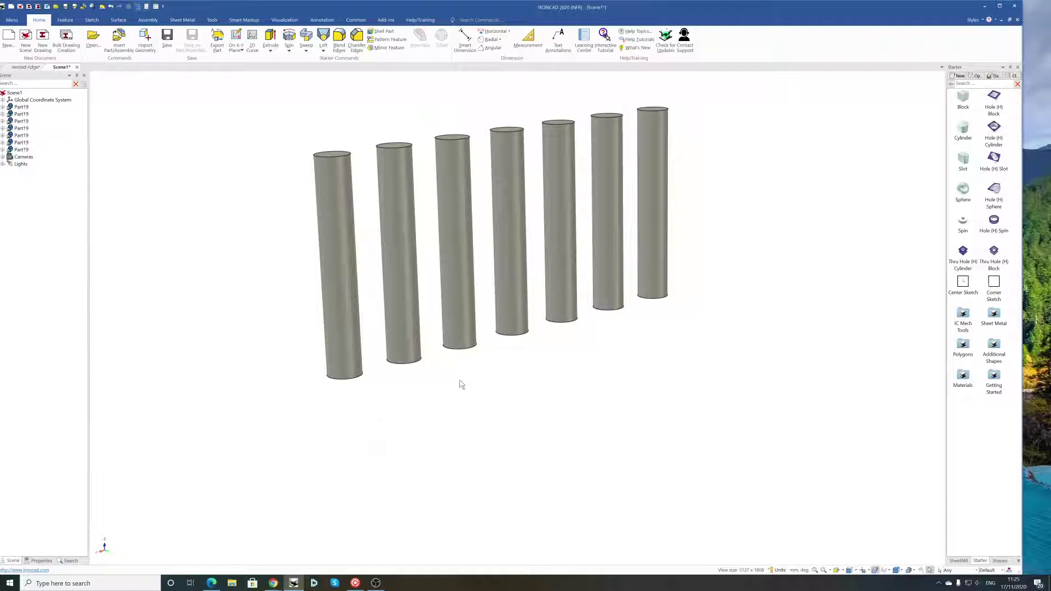
Look at the finished tubes in the Vented ridge scene for comparison and return to Scene1
{"action": "left_click", "coordinate": [339, 305]}
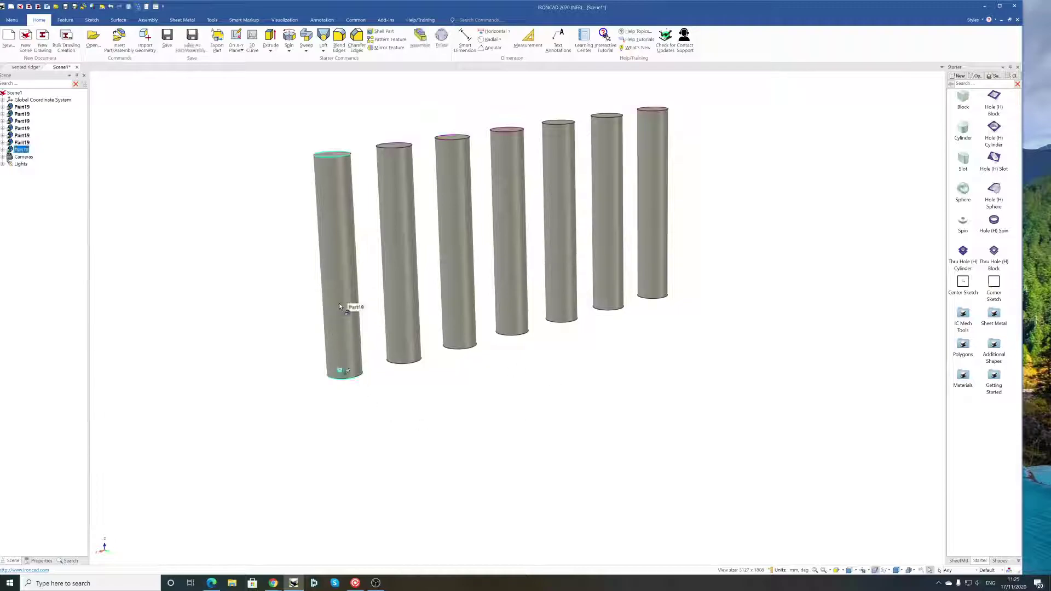
{"action": "left_click", "coordinate": [417, 476]}
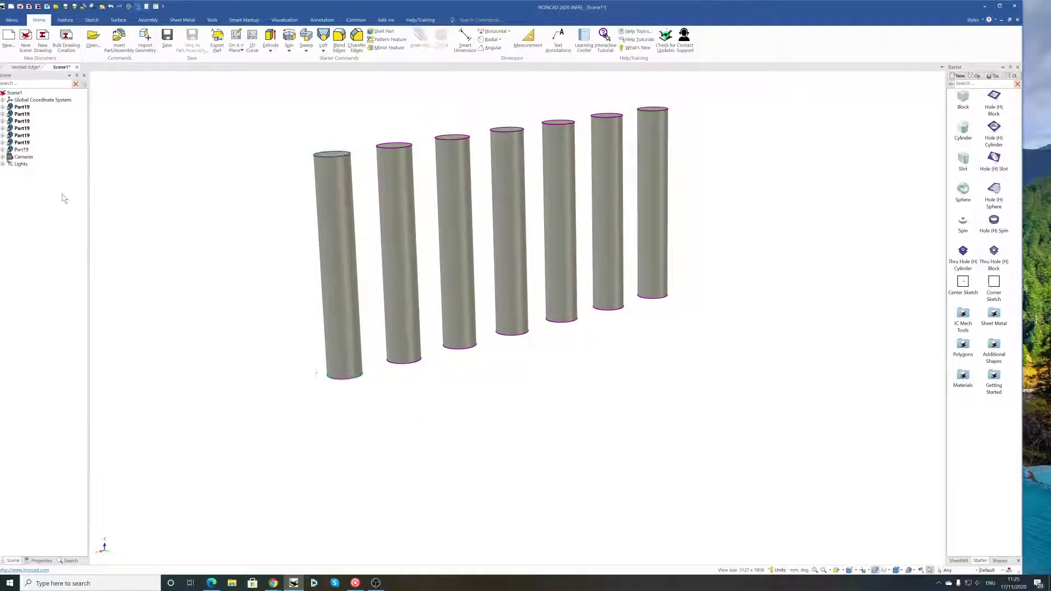
{"action": "left_click", "coordinate": [25, 67]}
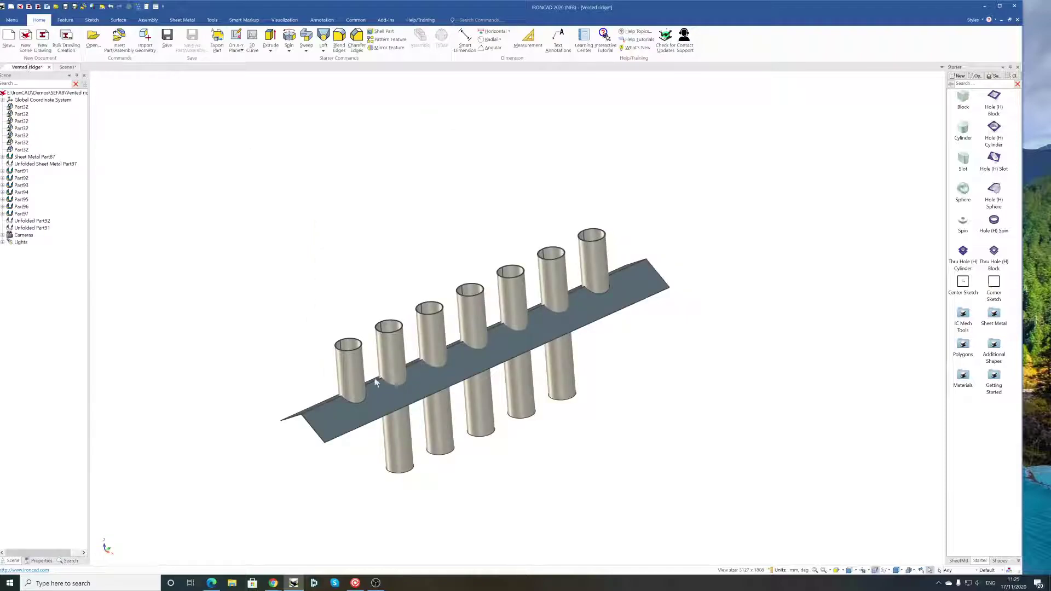
{"action": "left_click", "coordinate": [66, 67]}
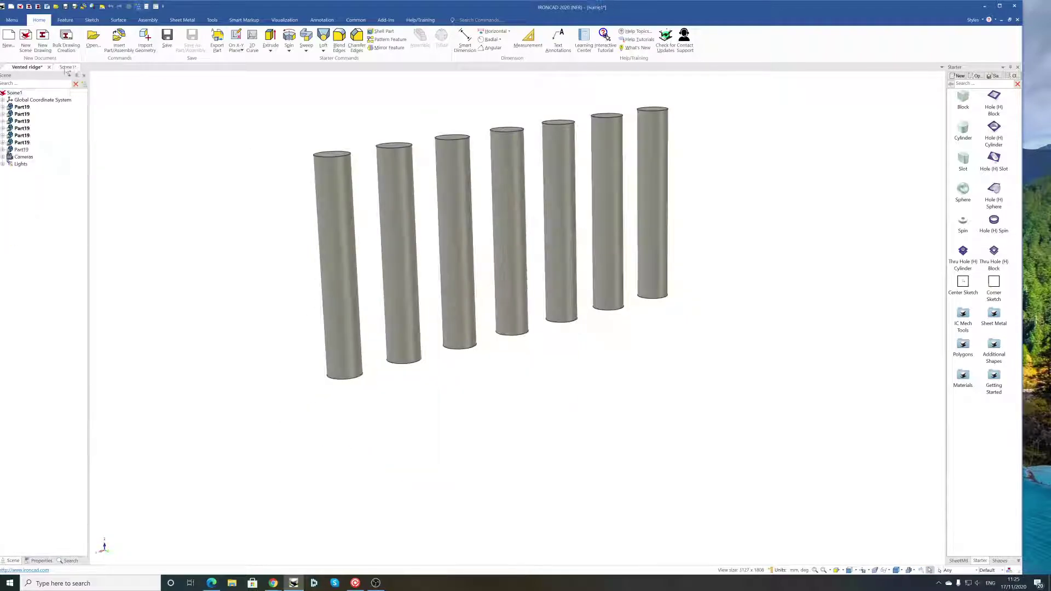
Select the first and last cylinders of the row together and review the unlinking options available for them
{"action": "left_click", "coordinate": [334, 278]}
{"action": "left_click", "coordinate": [659, 184], "text": "shift"}
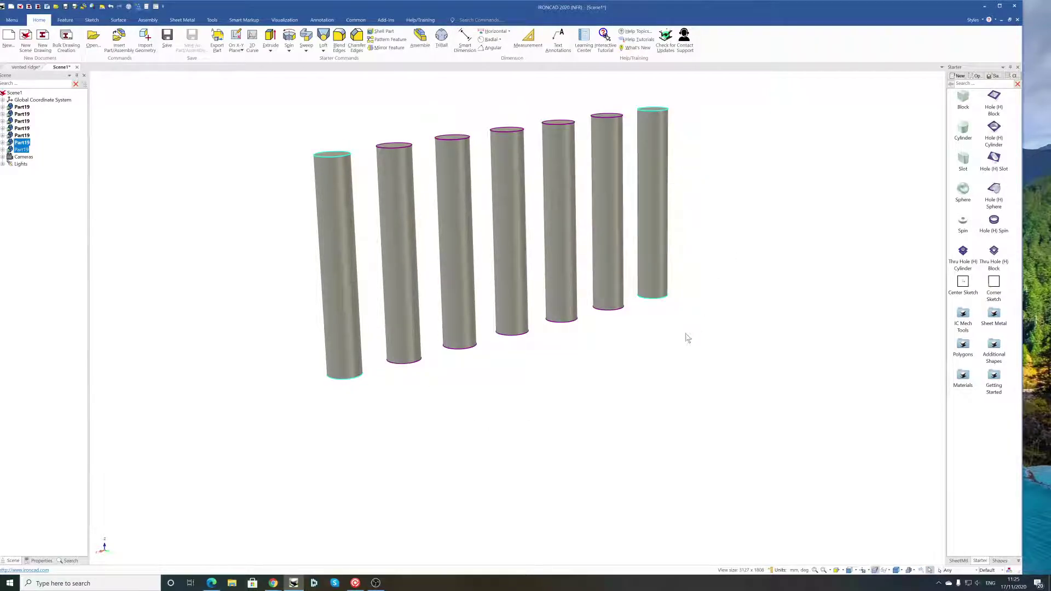
{"action": "right_click", "coordinate": [653, 213]}
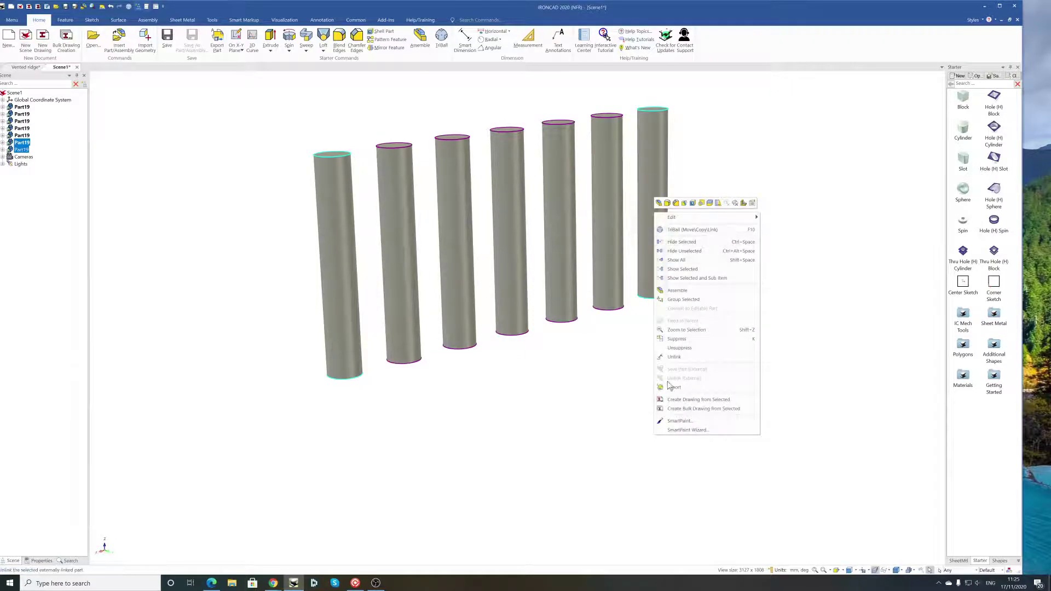
{"action": "left_click", "coordinate": [687, 365]}
{"action": "left_click", "coordinate": [616, 449]}
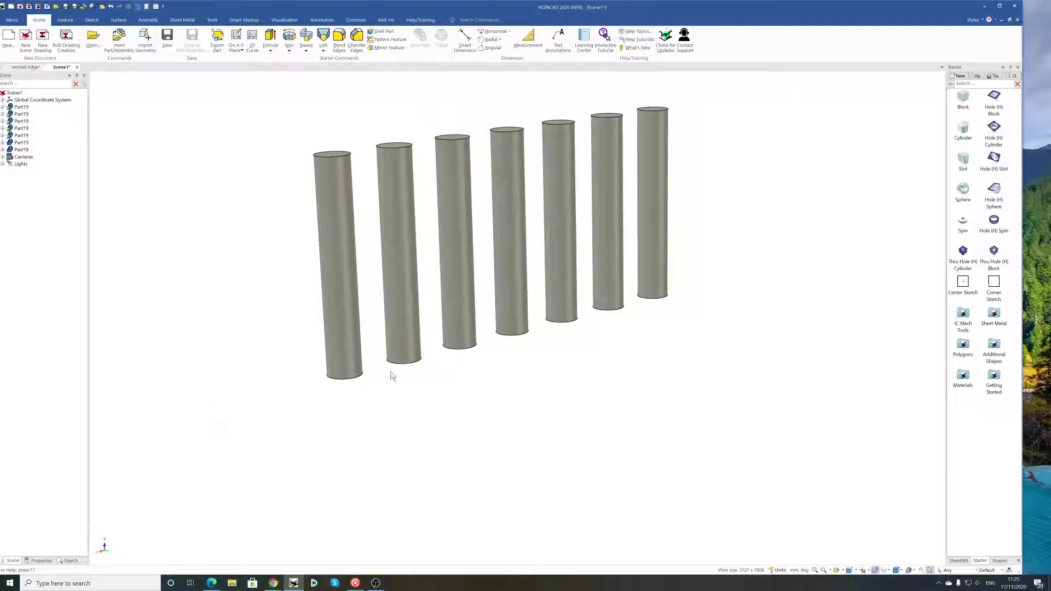
Add a sheet metal Stock part centred on the top face of the middle cylinder
{"action": "middle_click_drag", "start_coordinate": [521, 351], "coordinate": [526, 376]}
{"action": "scroll", "coordinate": [522, 251], "scroll_direction": "up", "scroll_amount": 4}
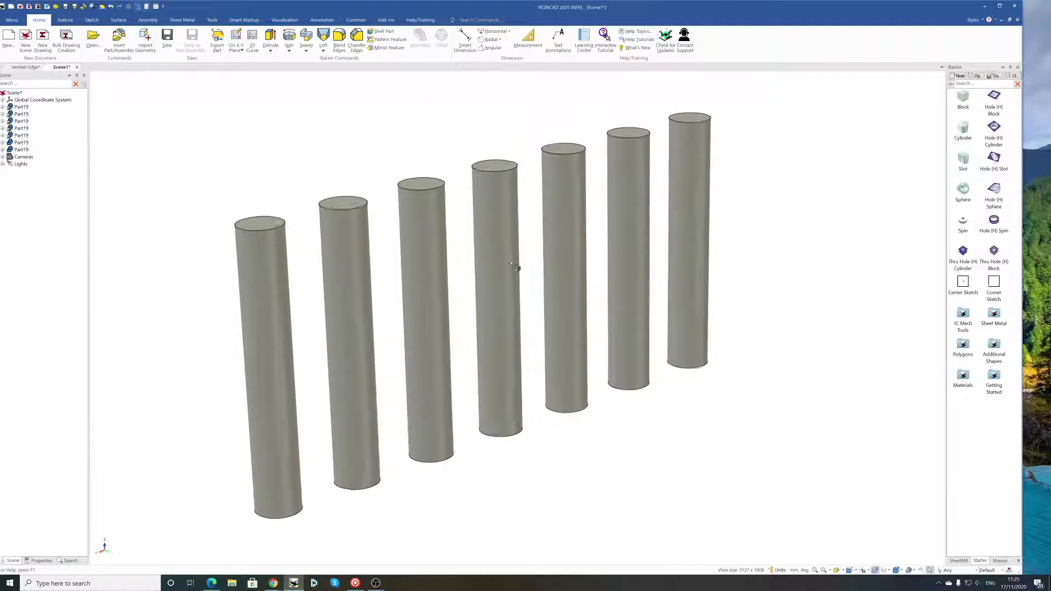
{"action": "scroll", "coordinate": [512, 260], "scroll_direction": "up", "scroll_amount": 2}
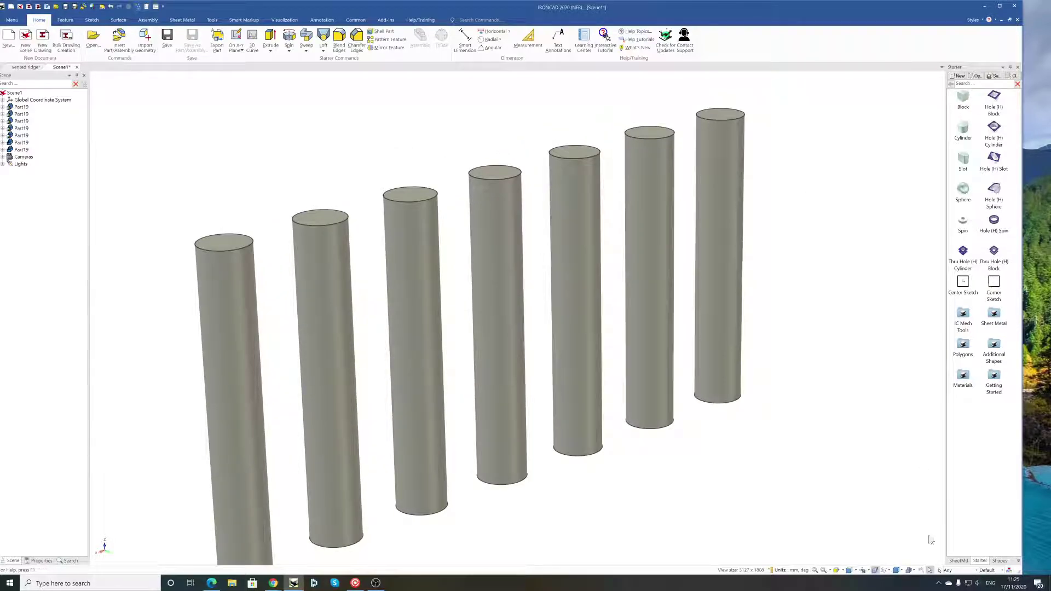
{"action": "left_click", "coordinate": [959, 561]}
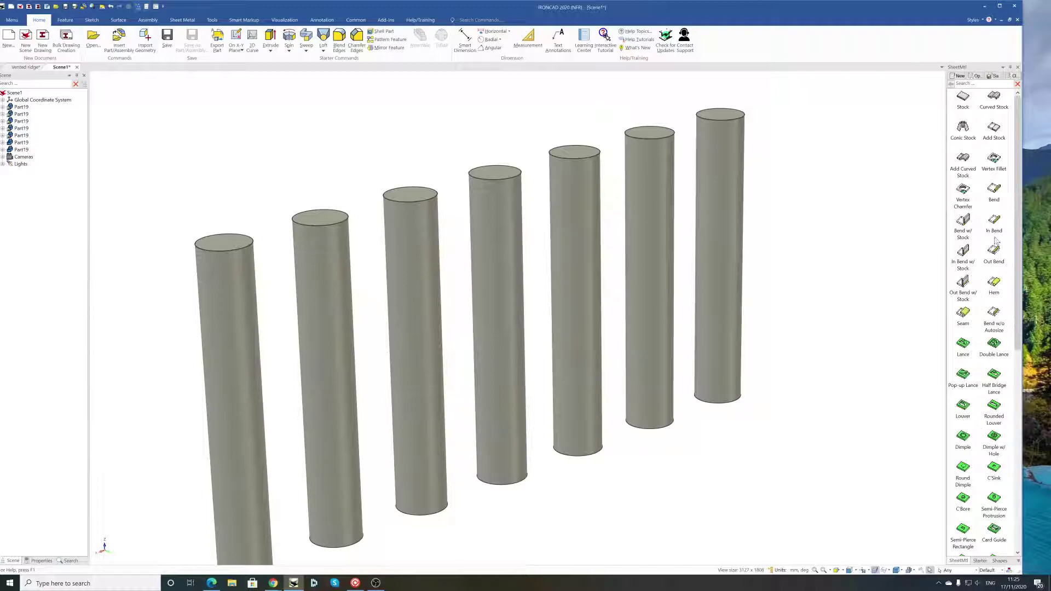
{"action": "left_click_drag", "start_coordinate": [963, 97], "coordinate": [494, 171]}
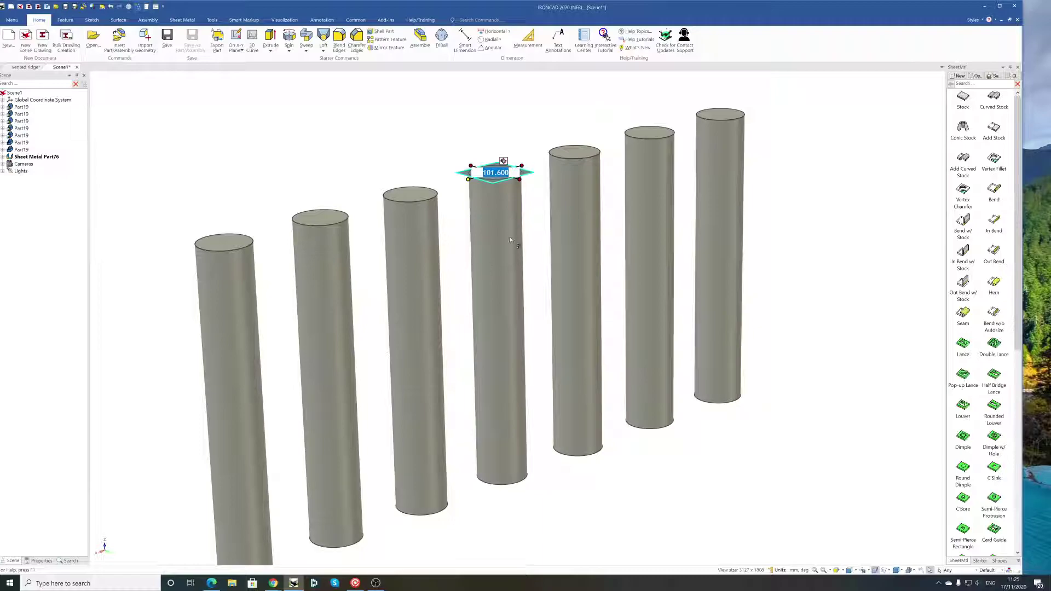
{"action": "scroll", "coordinate": [520, 262], "scroll_direction": "up", "scroll_amount": 3}
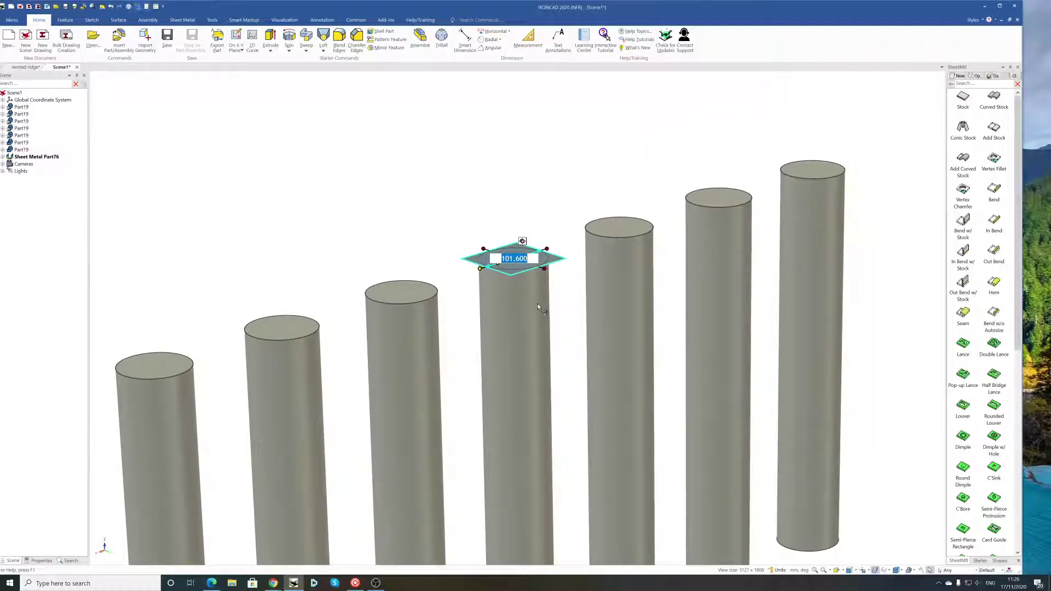
{"action": "scroll", "coordinate": [537, 306], "scroll_direction": "down", "scroll_amount": 2}
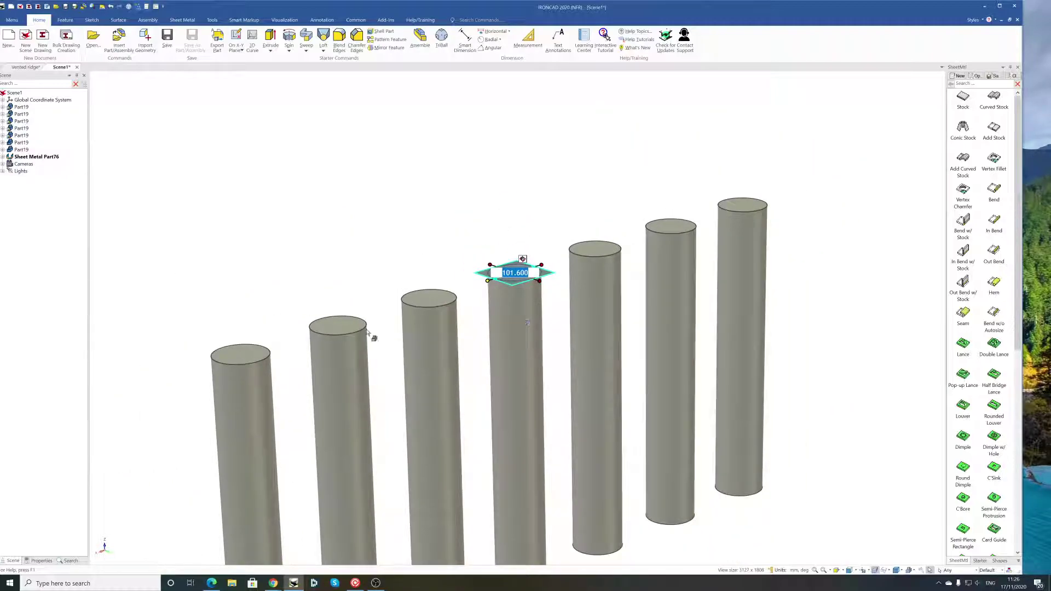
Set the sheet metal stock's length along the row of cylinders to 1700 mm
{"action": "left_click", "coordinate": [488, 281]}
{"action": "scroll", "coordinate": [511, 286], "scroll_direction": "up", "scroll_amount": 3}
{"action": "middle_click_drag", "start_coordinate": [535, 357], "coordinate": [505, 313]}
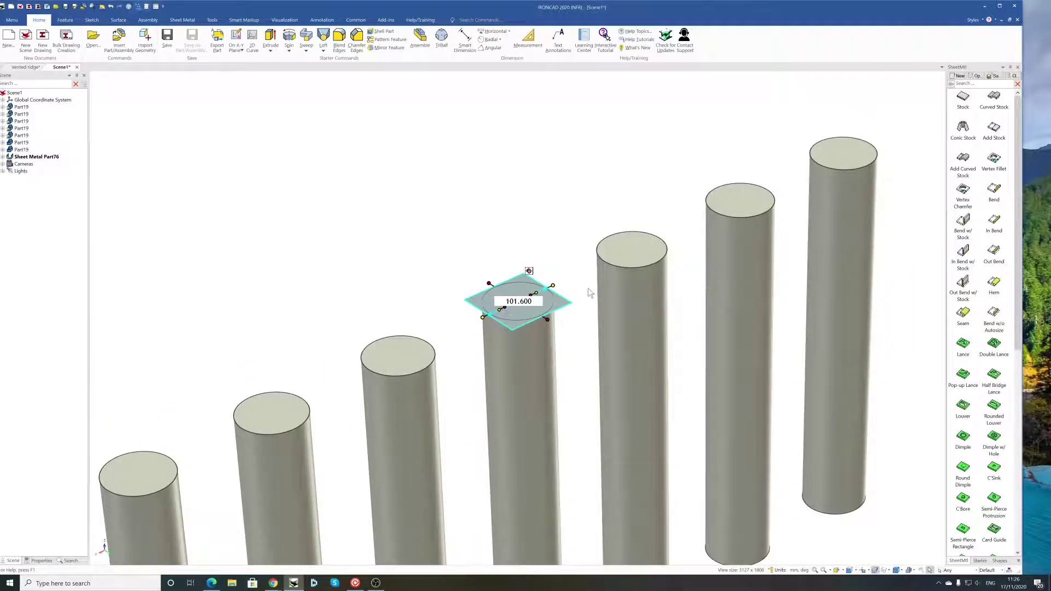
{"action": "double_click", "coordinate": [520, 301]}
{"action": "type", "text": "1700"}
{"action": "key", "text": "Return"}
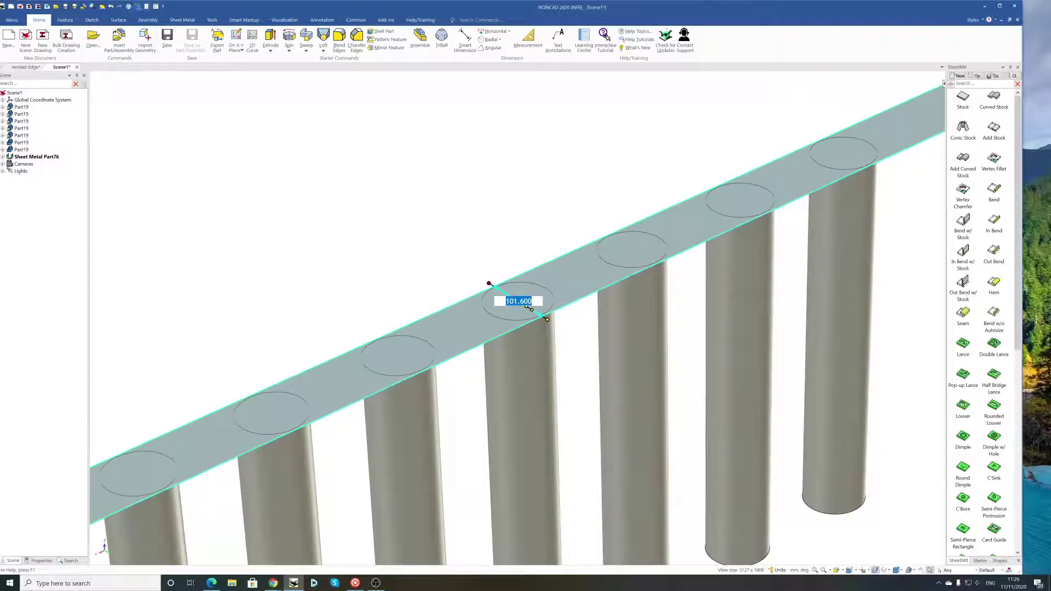
Snap the sheet's rear long edge to the centre point of the middle cylinder's top circle
{"action": "left_click", "coordinate": [489, 283]}
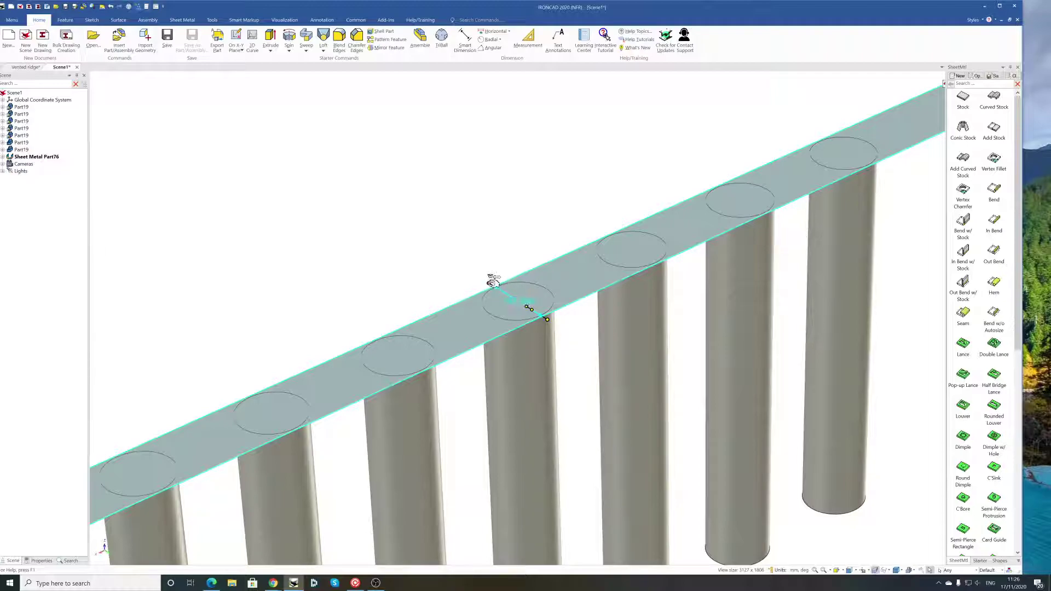
{"action": "left_click", "coordinate": [489, 283]}
{"action": "right_click", "coordinate": [493, 282]}
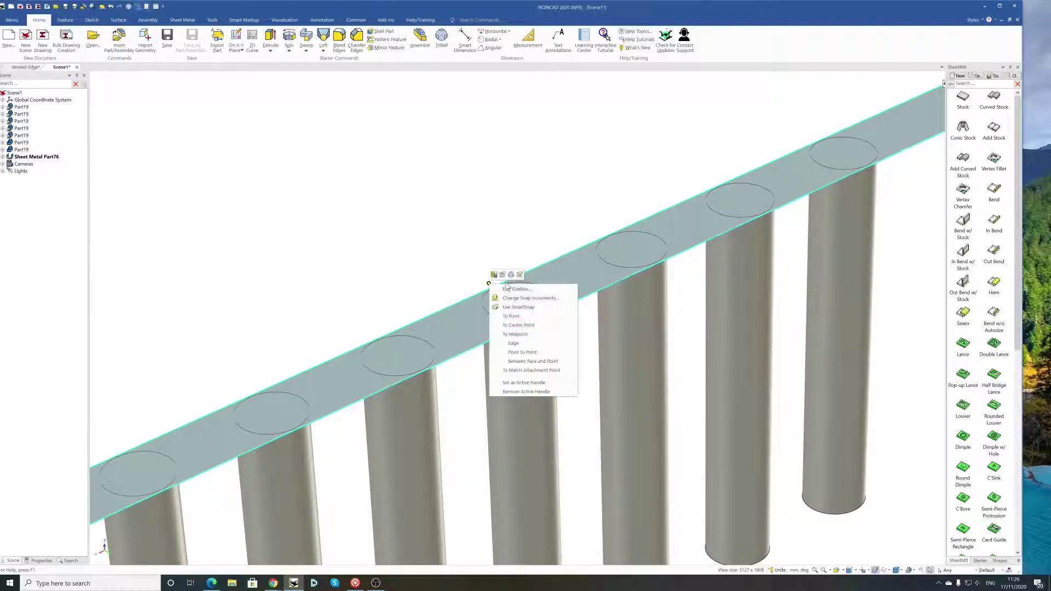
{"action": "left_click", "coordinate": [497, 316]}
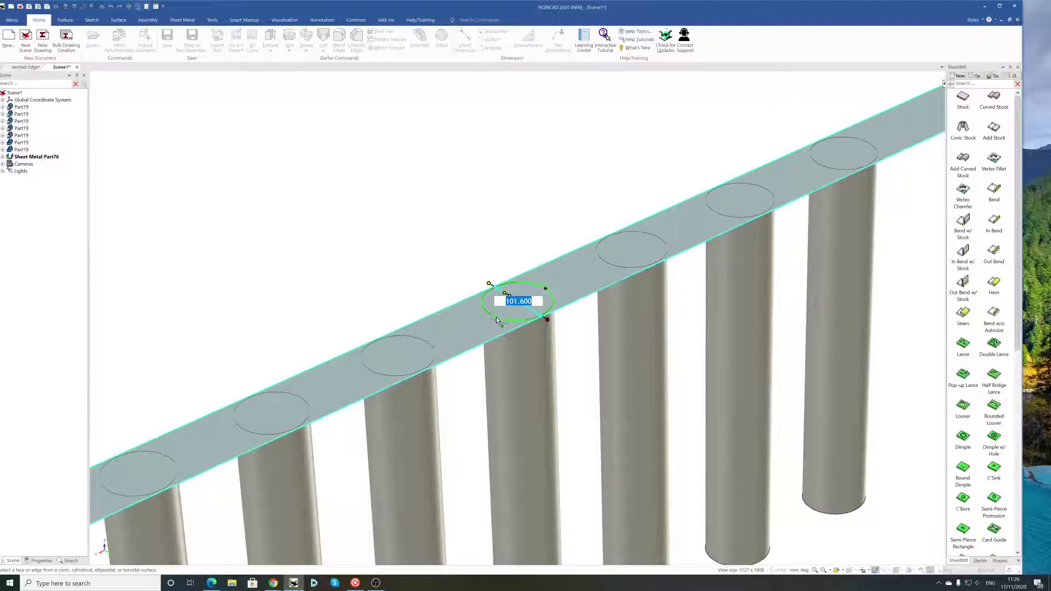
{"action": "left_click", "coordinate": [498, 321]}
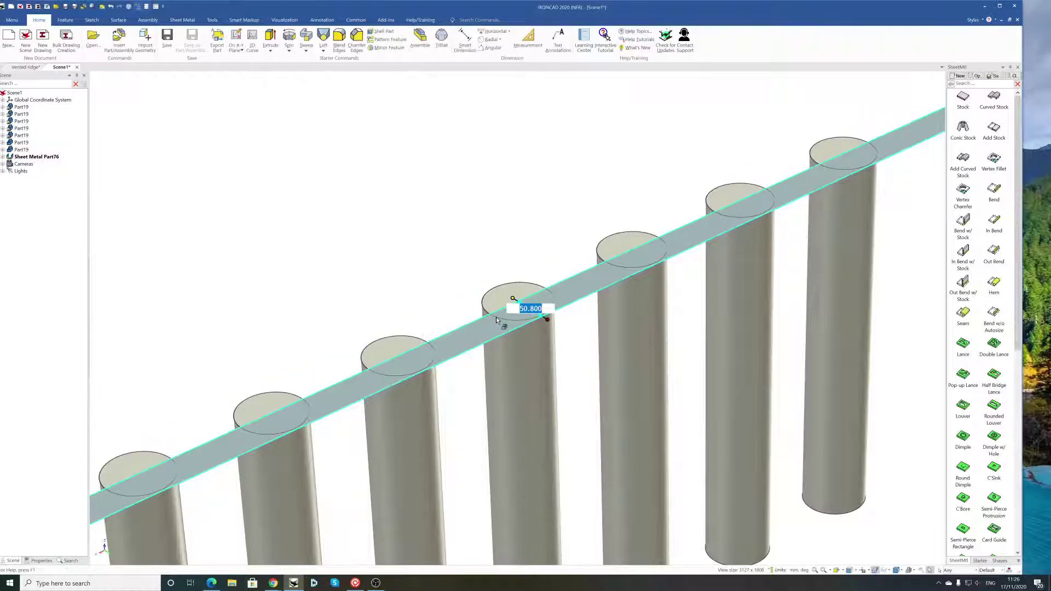
Set the sheet's width to 150 mm, extending it outward from the cylinders' centre line
{"action": "right_click", "coordinate": [549, 318]}
{"action": "left_click", "coordinate": [550, 315]}
{"action": "type", "text": "150"}
{"action": "key", "text": "Return"}
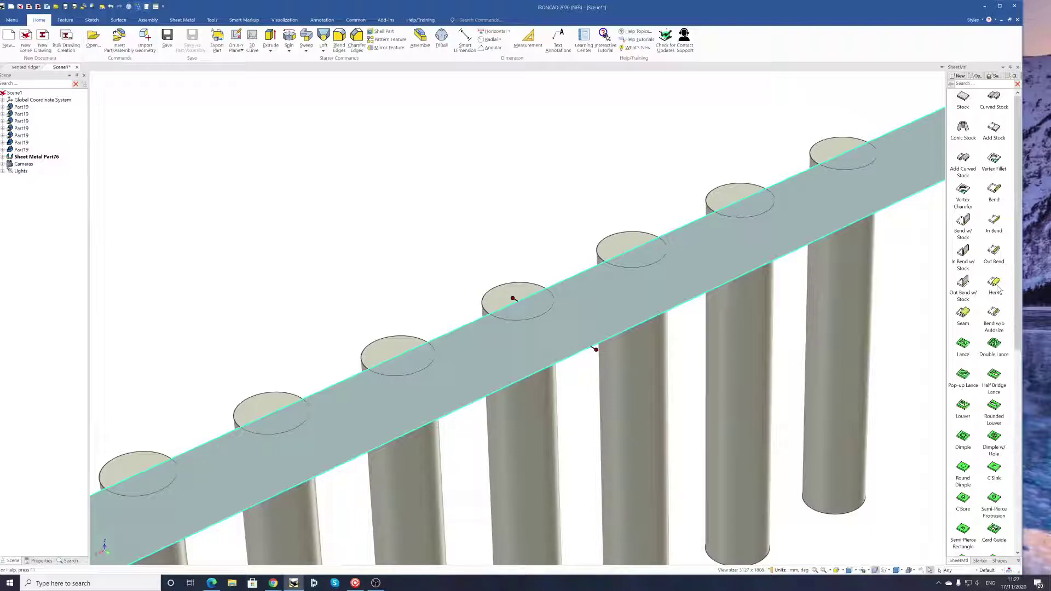
Change the sheet metal part's stock to the 2 mm Hot Rolled Steel - 02 in its part properties
{"action": "right_click", "coordinate": [599, 311]}
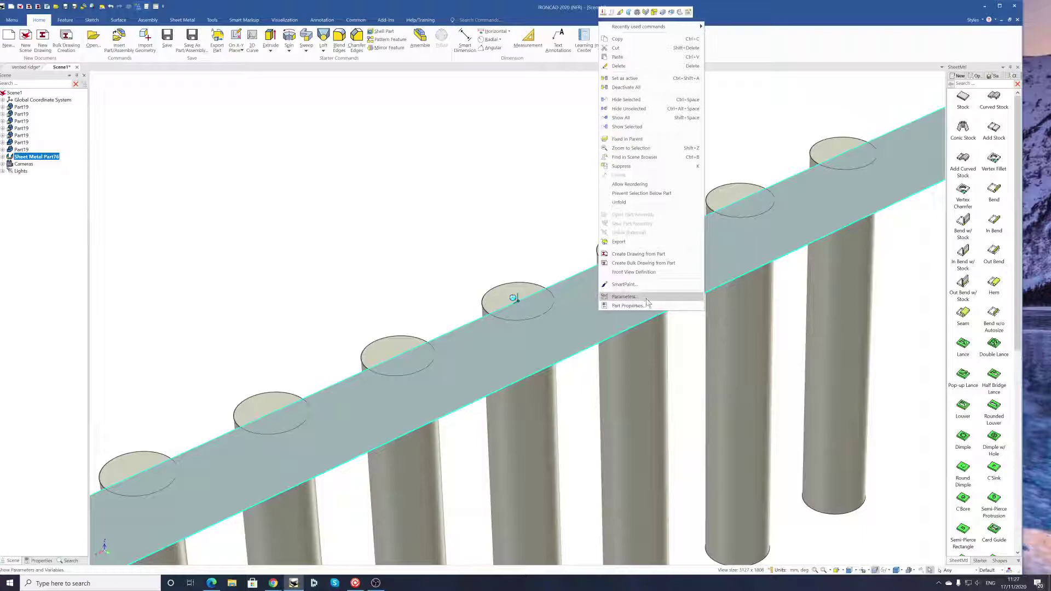
{"action": "left_click", "coordinate": [627, 305]}
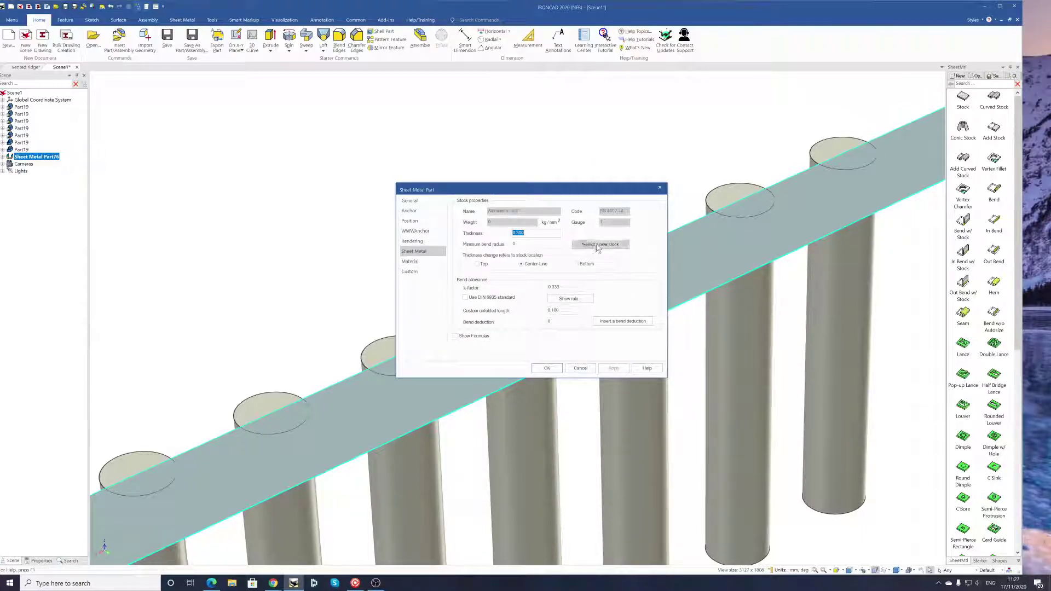
{"action": "left_click", "coordinate": [596, 245]}
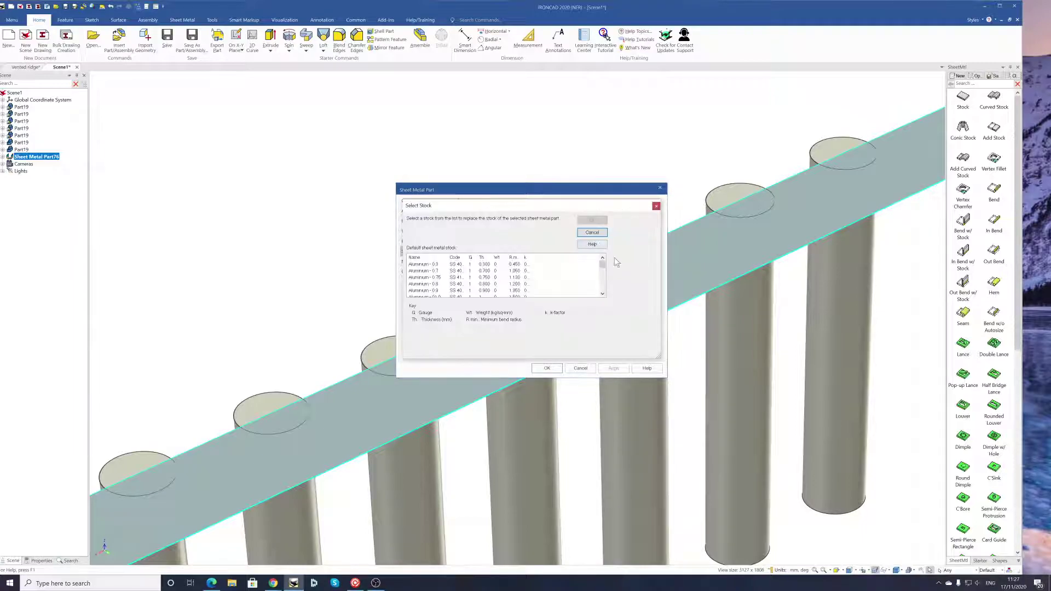
{"action": "left_click_drag", "start_coordinate": [603, 265], "coordinate": [606, 285]}
{"action": "left_click", "coordinate": [458, 284]}
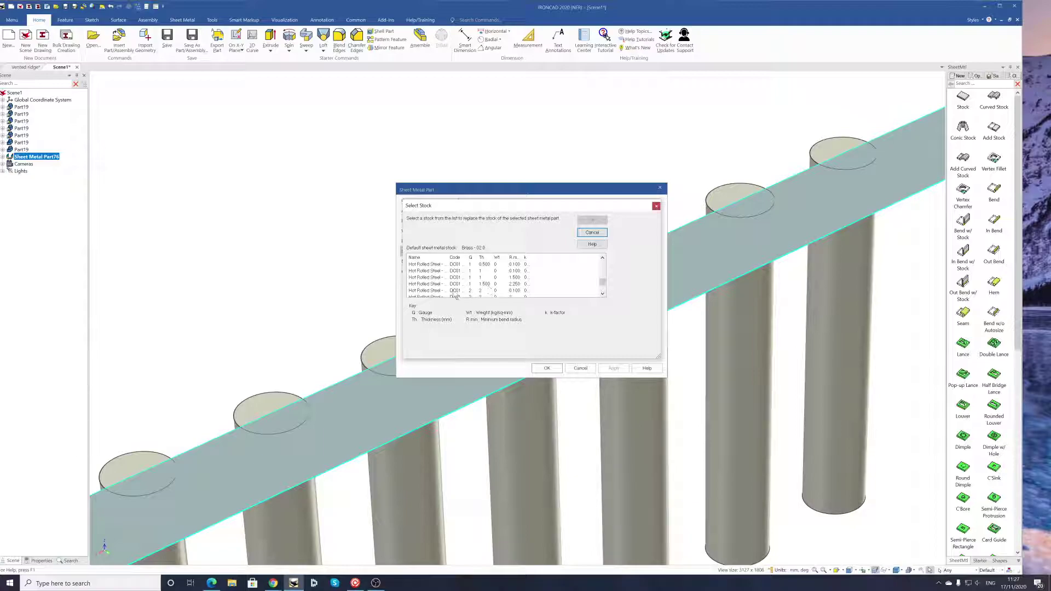
{"action": "left_click", "coordinate": [428, 292]}
{"action": "left_click", "coordinate": [593, 219]}
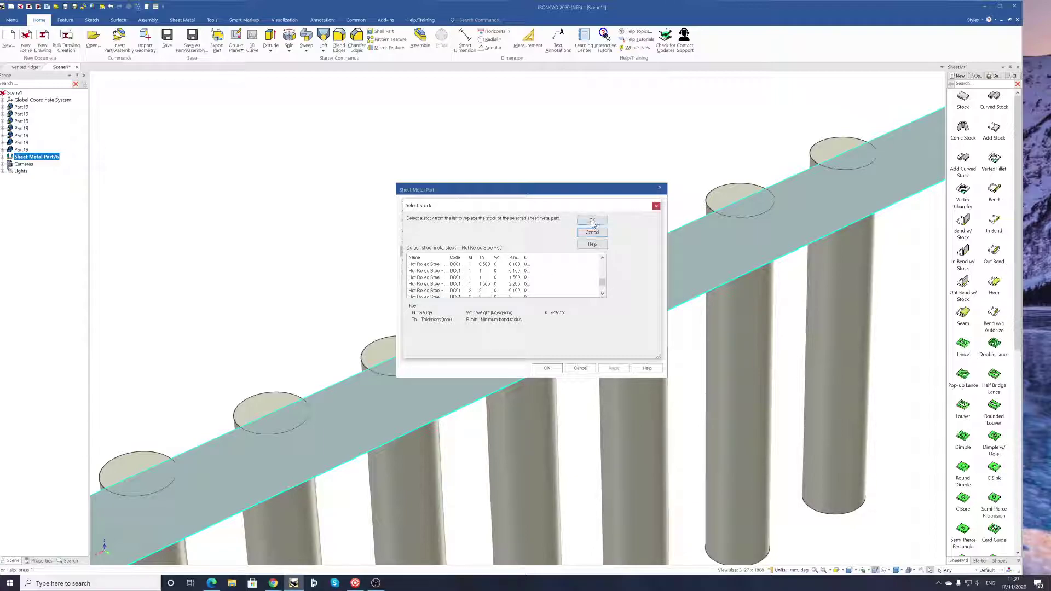
{"action": "left_click", "coordinate": [613, 368]}
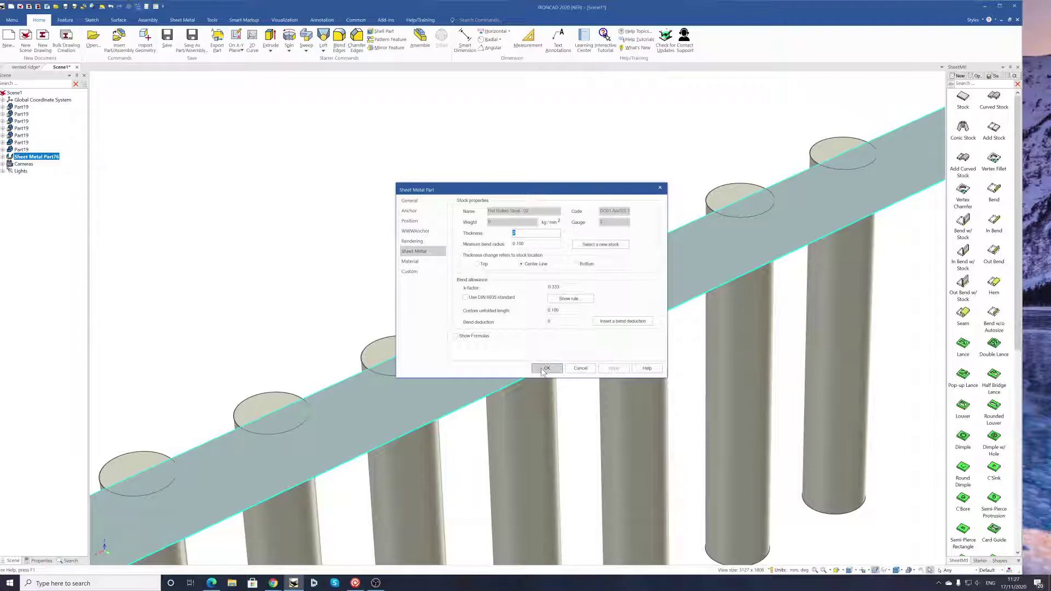
{"action": "left_click", "coordinate": [547, 368]}
Add an In Bend along the sheet's long edge that runs over the tubes' centre line
{"action": "scroll", "coordinate": [542, 400], "scroll_direction": "down", "scroll_amount": 5}
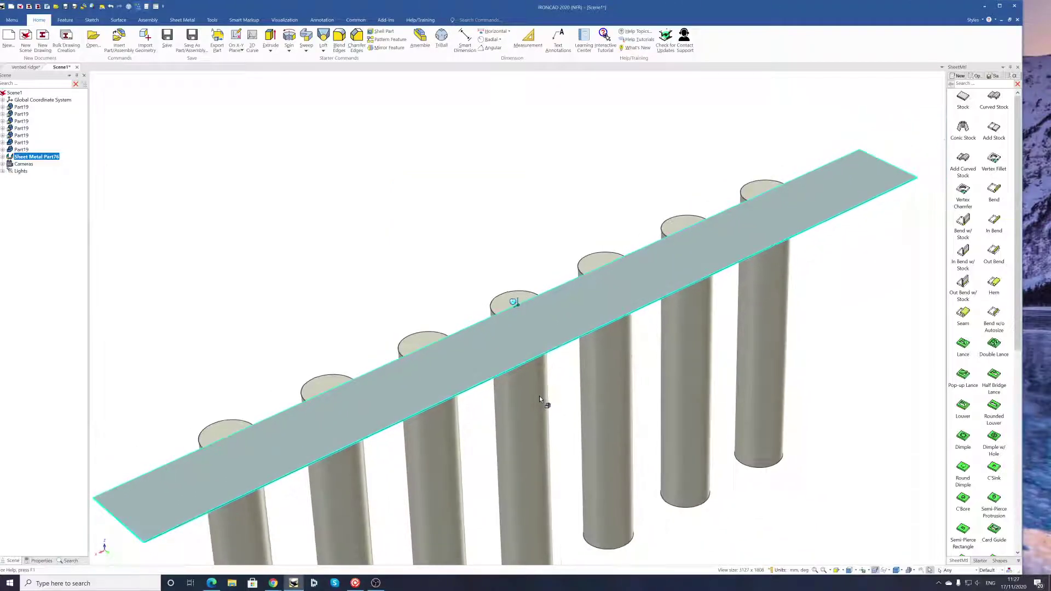
{"action": "middle_click_drag", "start_coordinate": [429, 394], "coordinate": [477, 393]}
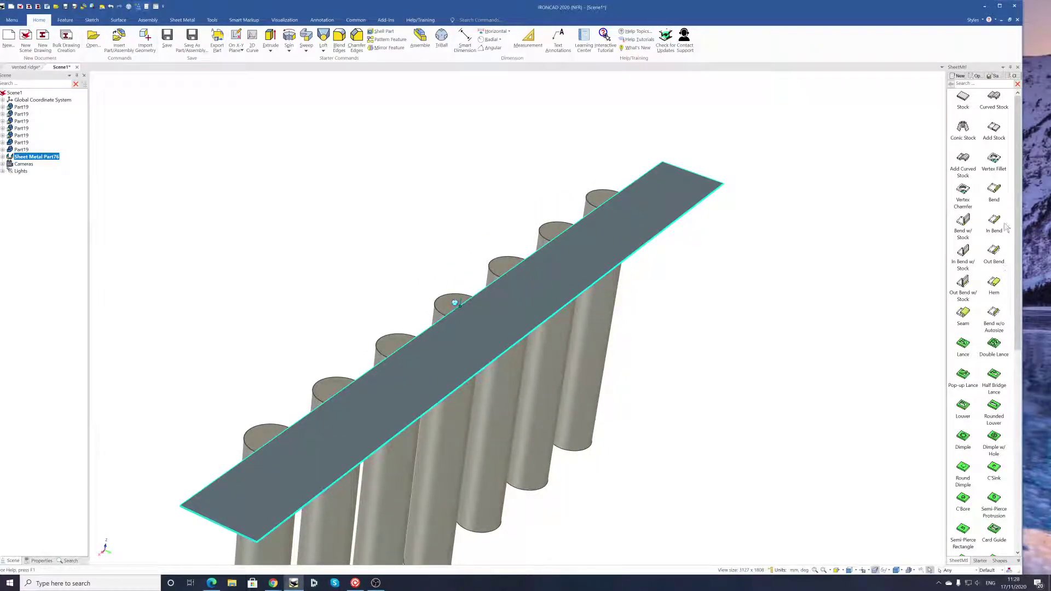
{"action": "middle_click_drag", "start_coordinate": [464, 432], "coordinate": [571, 360]}
{"action": "scroll", "coordinate": [610, 281], "scroll_direction": "down", "scroll_amount": 2}
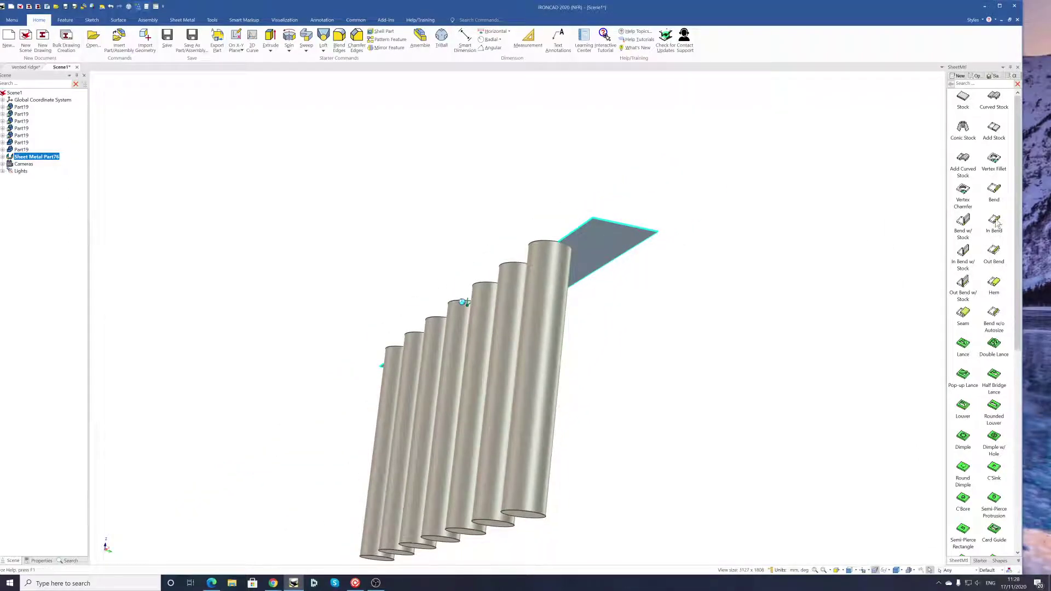
{"action": "left_click_drag", "start_coordinate": [995, 222], "coordinate": [571, 235]}
Set the angle of the bend on the sheet's long edge to 60 degrees
{"action": "middle_click_drag", "start_coordinate": [665, 300], "coordinate": [619, 321]}
{"action": "scroll", "coordinate": [444, 327], "scroll_direction": "up", "scroll_amount": 6}
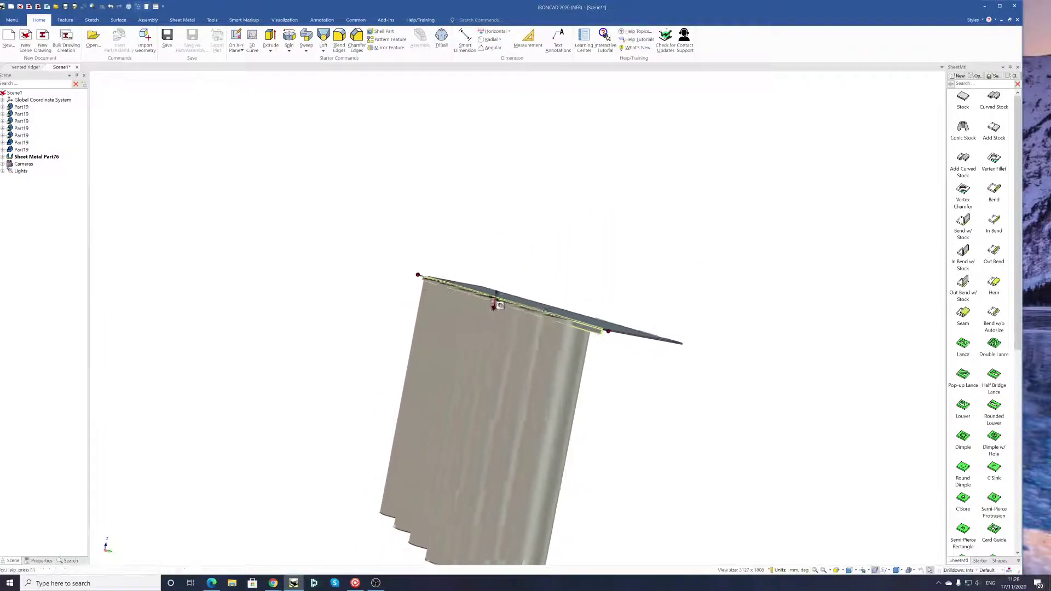
{"action": "mouse_move", "coordinate": [481, 305]}
{"action": "middle_mouse_down"}
{"action": "mouse_move", "coordinate": [466, 331]}
{"action": "mouse_move", "coordinate": [484, 324]}
{"action": "middle_mouse_up"}
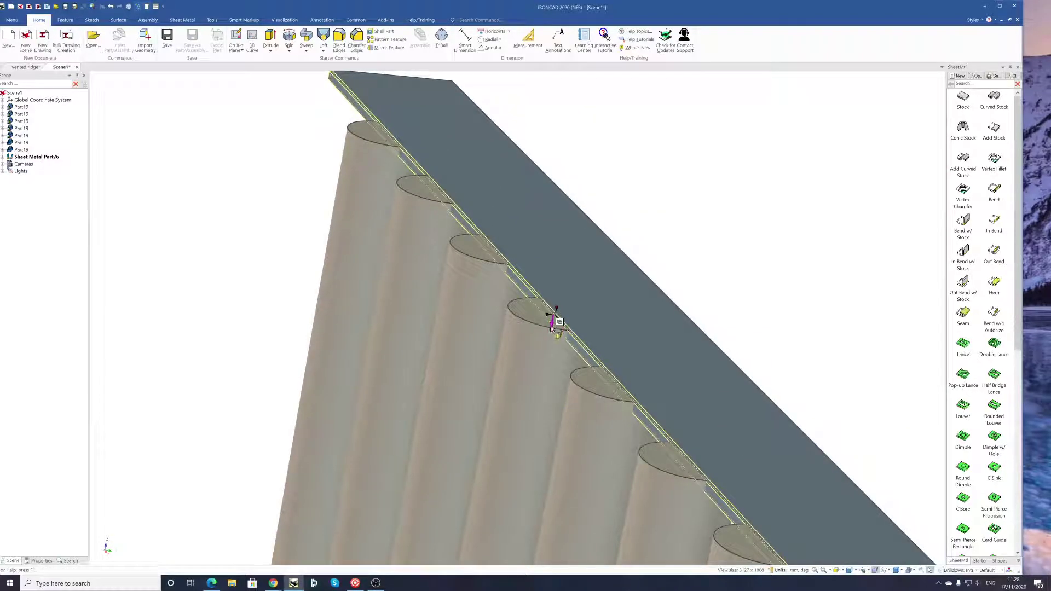
{"action": "left_click_drag", "start_coordinate": [552, 327], "coordinate": [552, 314]}
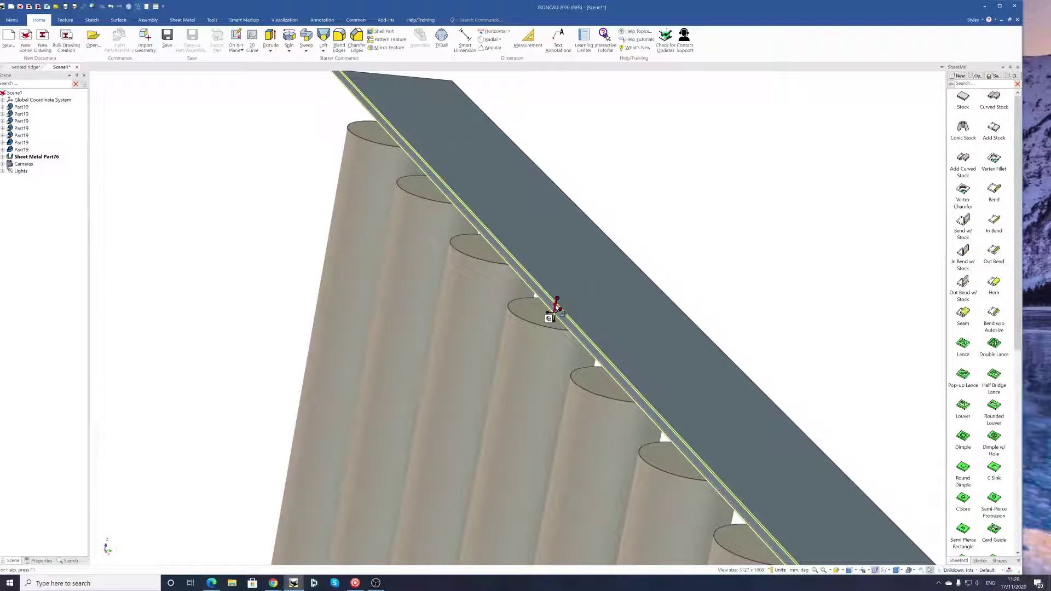
{"action": "key", "text": "ctrl+z"}
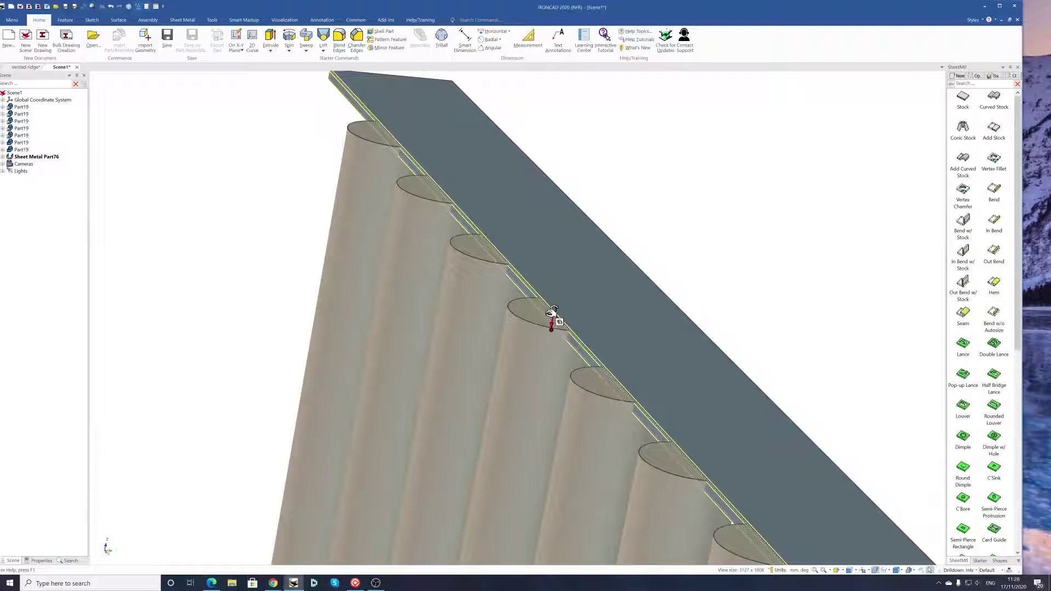
{"action": "right_click", "coordinate": [550, 309]}
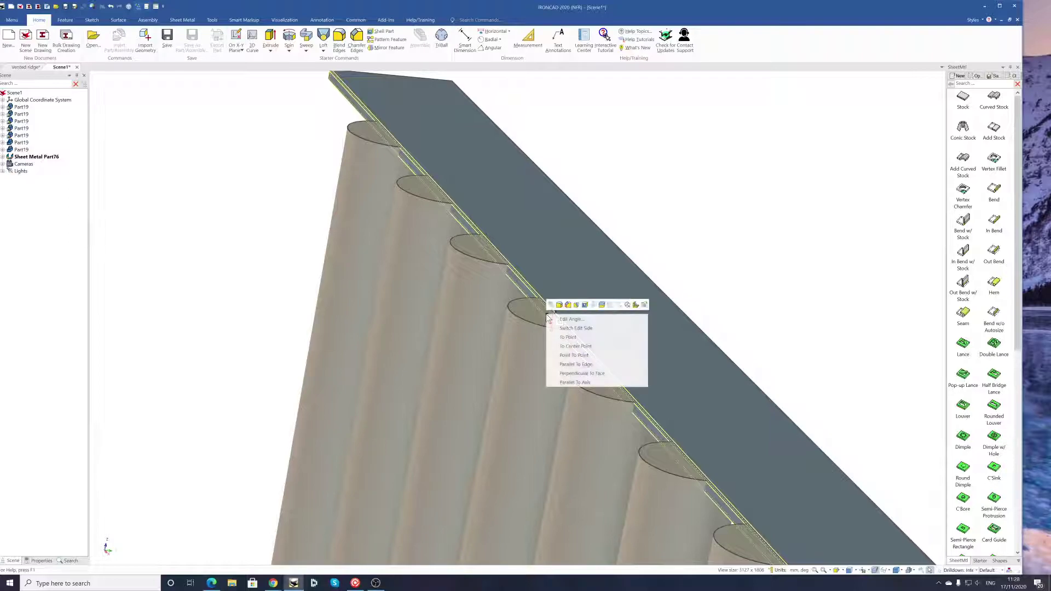
{"action": "left_click", "coordinate": [575, 324]}
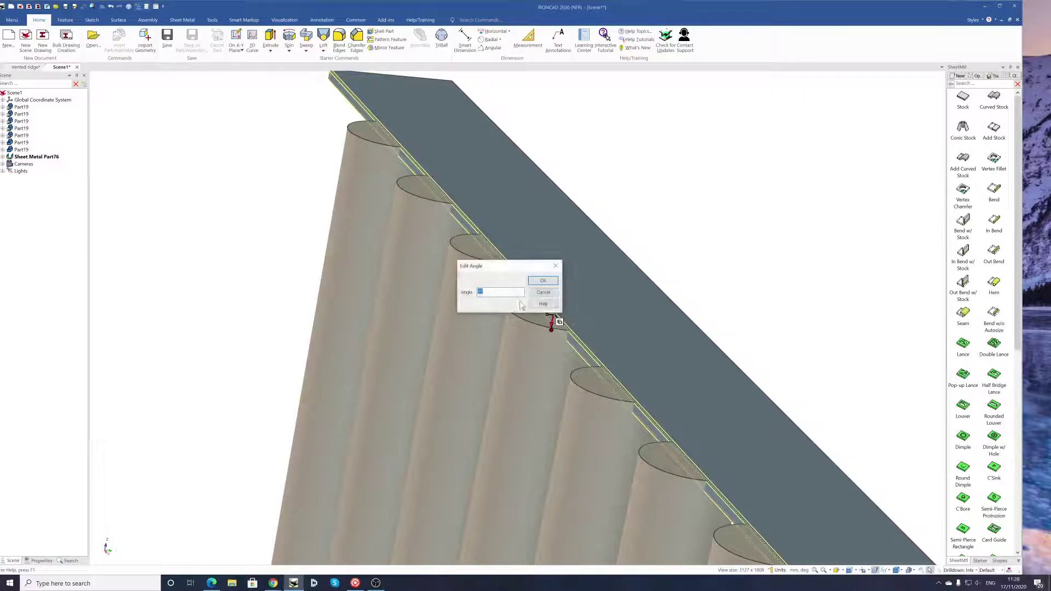
{"action": "type", "text": "60"}
{"action": "key", "text": "Return"}
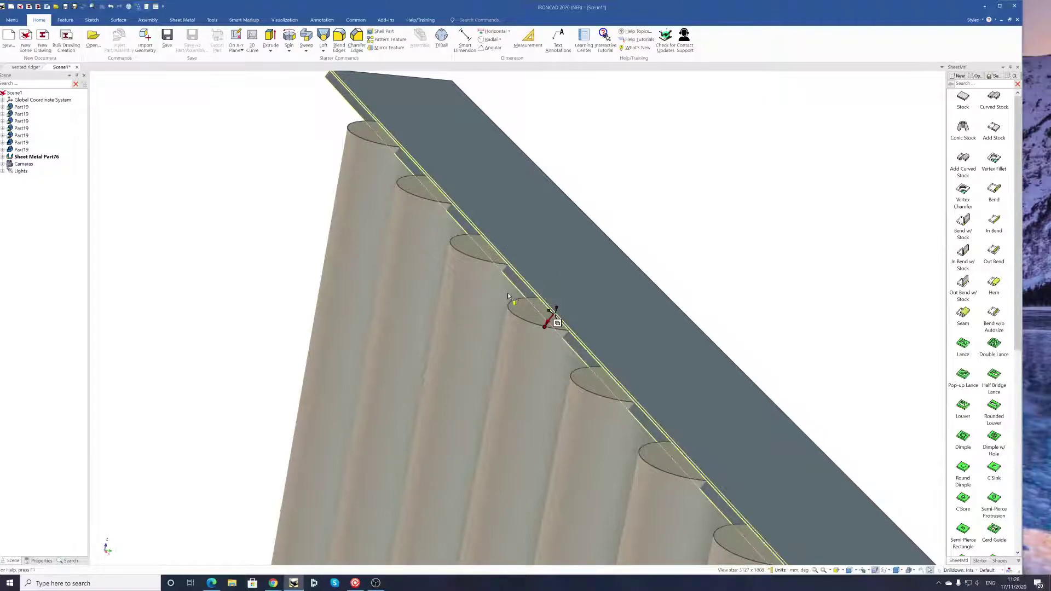
Extend the bend's stock down over the tubes' other side and set its exact bend stock length
{"action": "scroll", "coordinate": [622, 375], "scroll_direction": "down", "scroll_amount": 5}
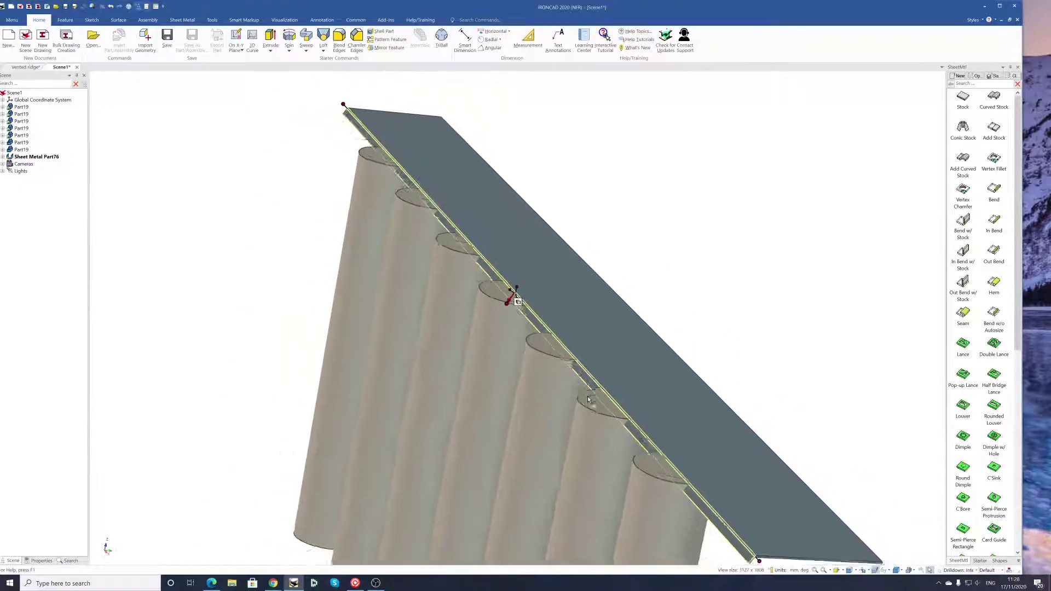
{"action": "middle_click_drag", "start_coordinate": [657, 477], "coordinate": [684, 460]}
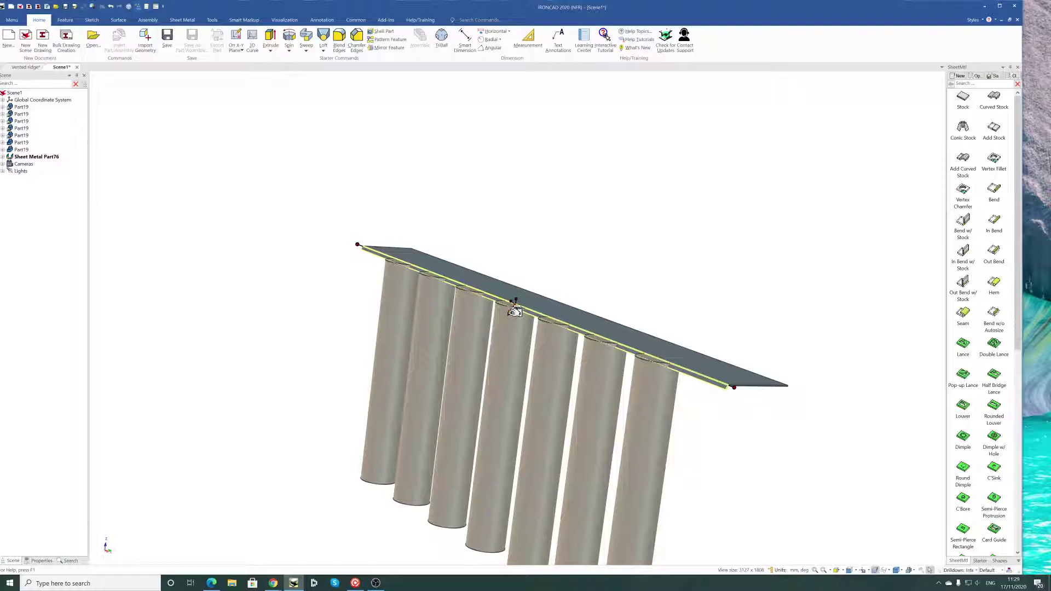
{"action": "left_click_drag", "start_coordinate": [514, 311], "coordinate": [521, 372]}
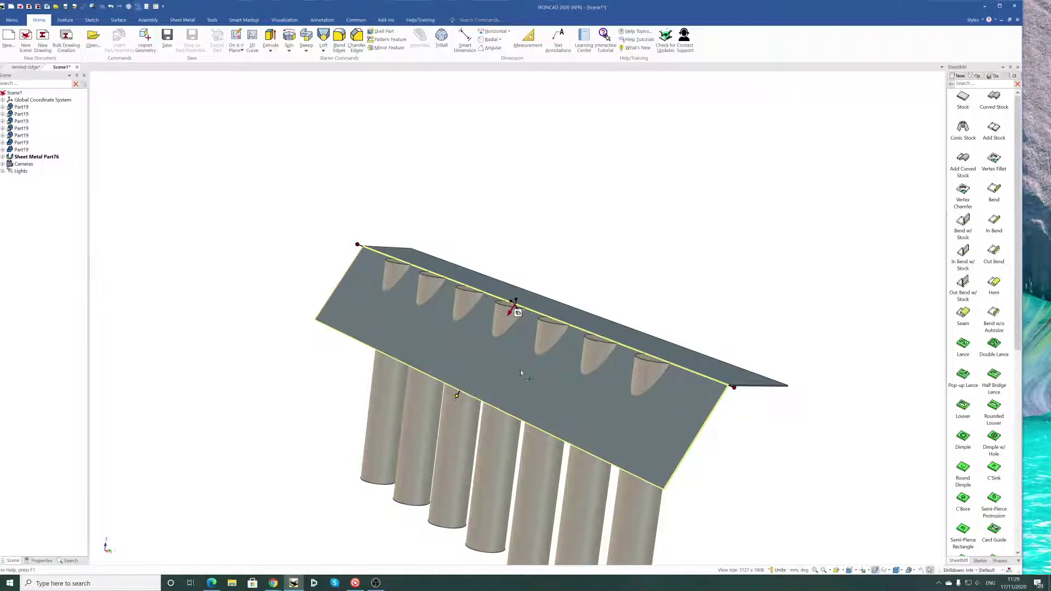
{"action": "left_click", "coordinate": [460, 395]}
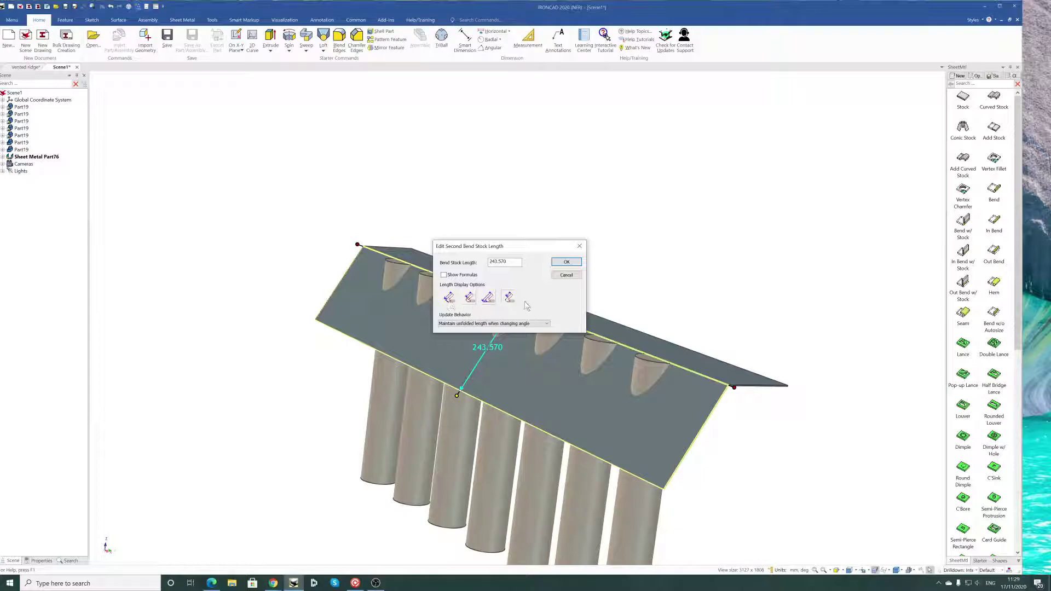
{"action": "double_click", "coordinate": [505, 262]}
{"action": "type", "text": "3"}
{"action": "key", "text": "Return"}
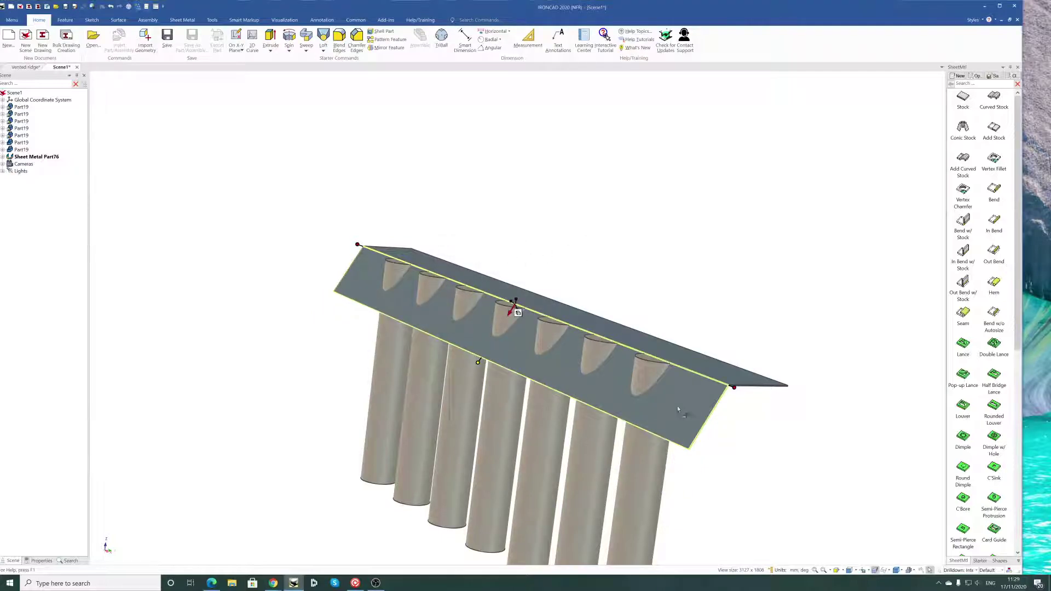
Rotate the bent sheet metal part 30 degrees about its ridge axis with the TriBall so both flanges slope down evenly
{"action": "middle_click_drag", "start_coordinate": [764, 466], "coordinate": [704, 452]}
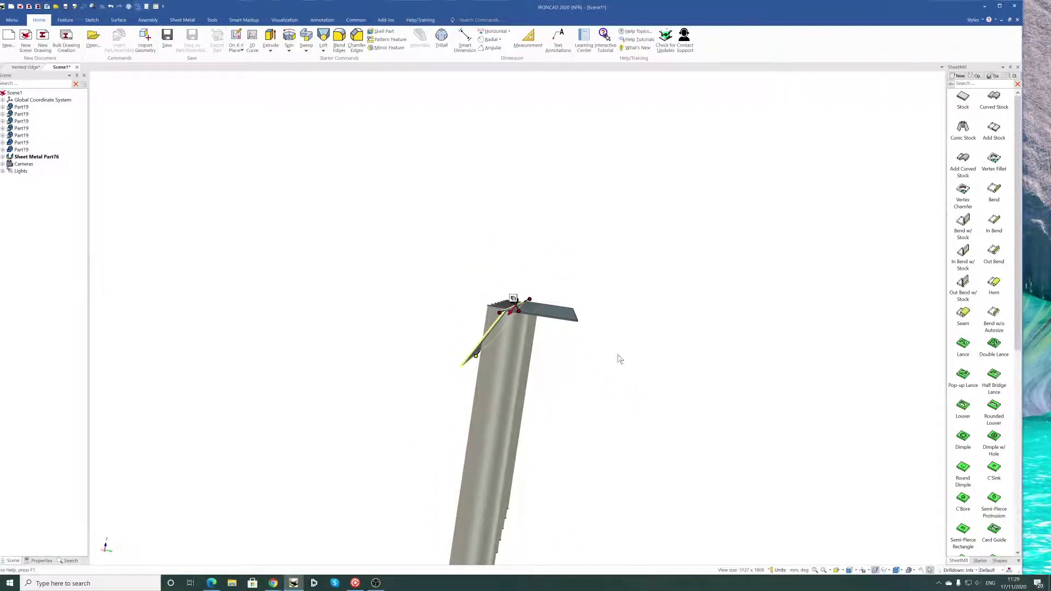
{"action": "left_click", "coordinate": [567, 331]}
{"action": "left_click", "coordinate": [566, 322]}
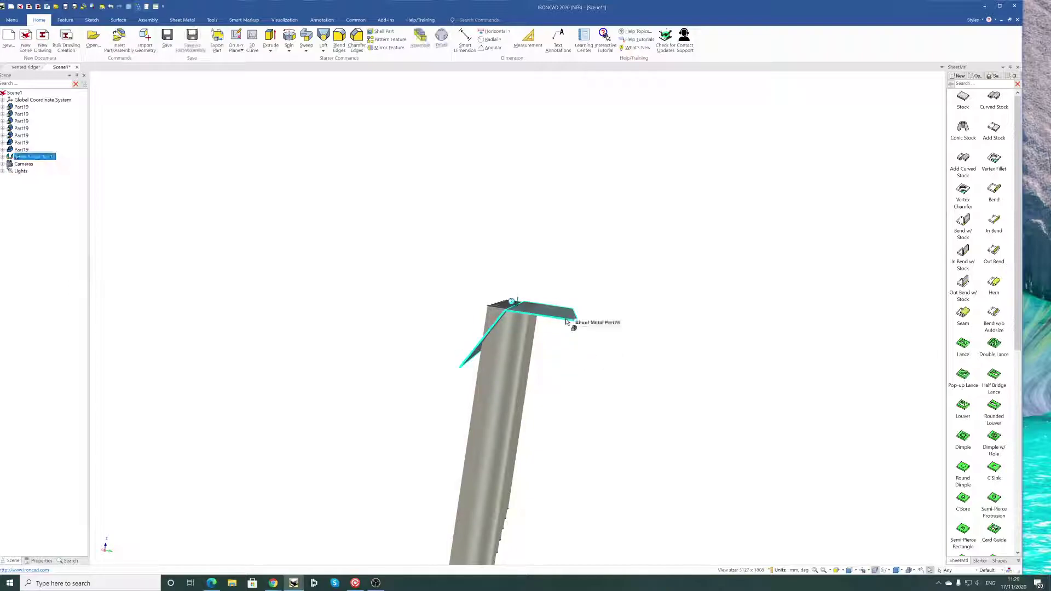
{"action": "key", "text": "F10"}
{"action": "middle_click_drag", "start_coordinate": [650, 294], "coordinate": [653, 328]}
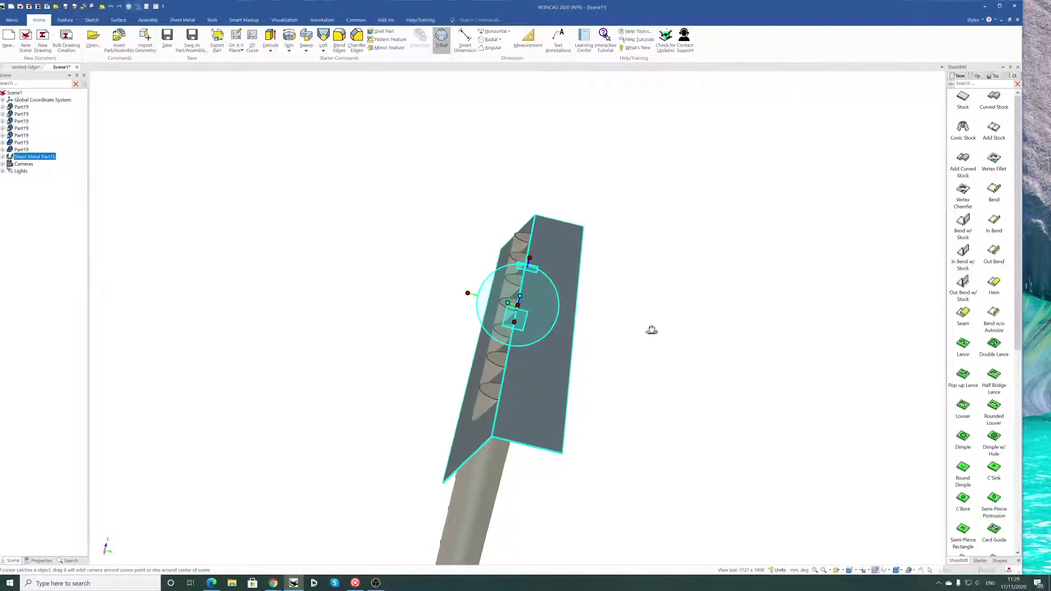
{"action": "left_click", "coordinate": [518, 322]}
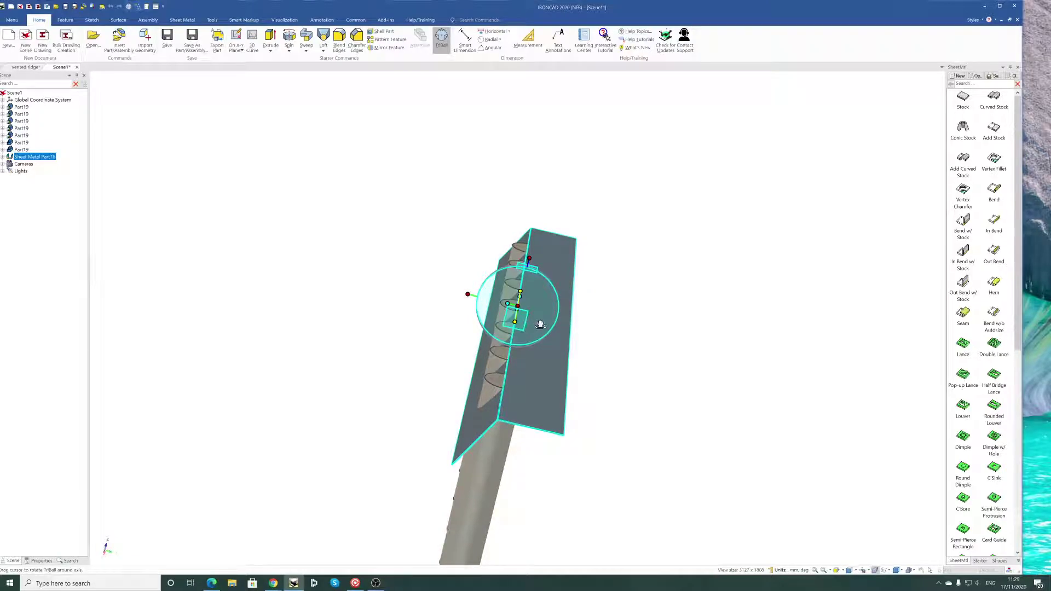
{"action": "left_click_drag", "start_coordinate": [538, 326], "coordinate": [526, 331]}
{"action": "type", "text": "30"}
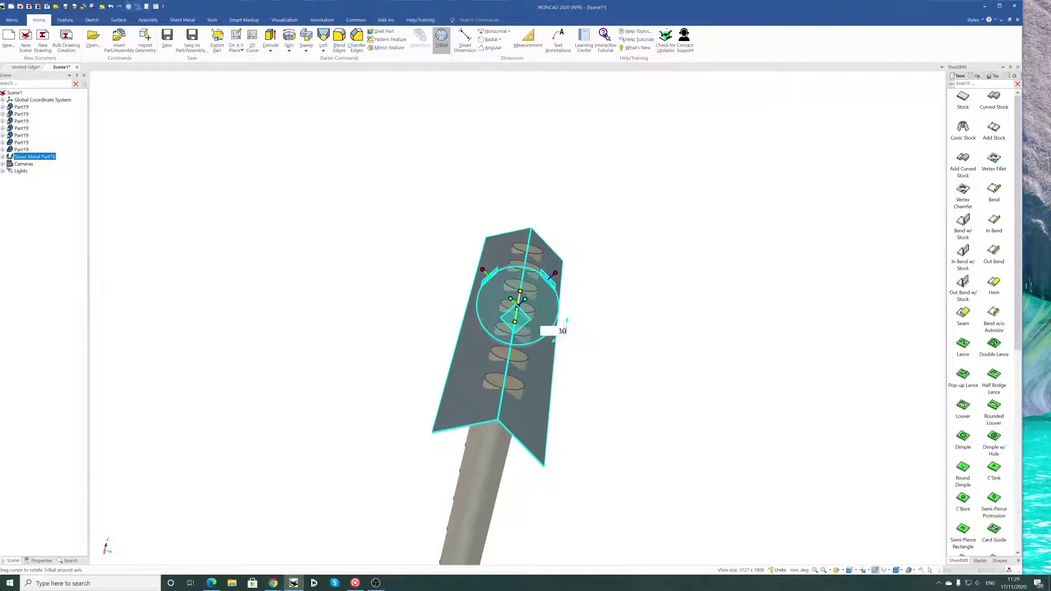
{"action": "key", "text": "Return"}
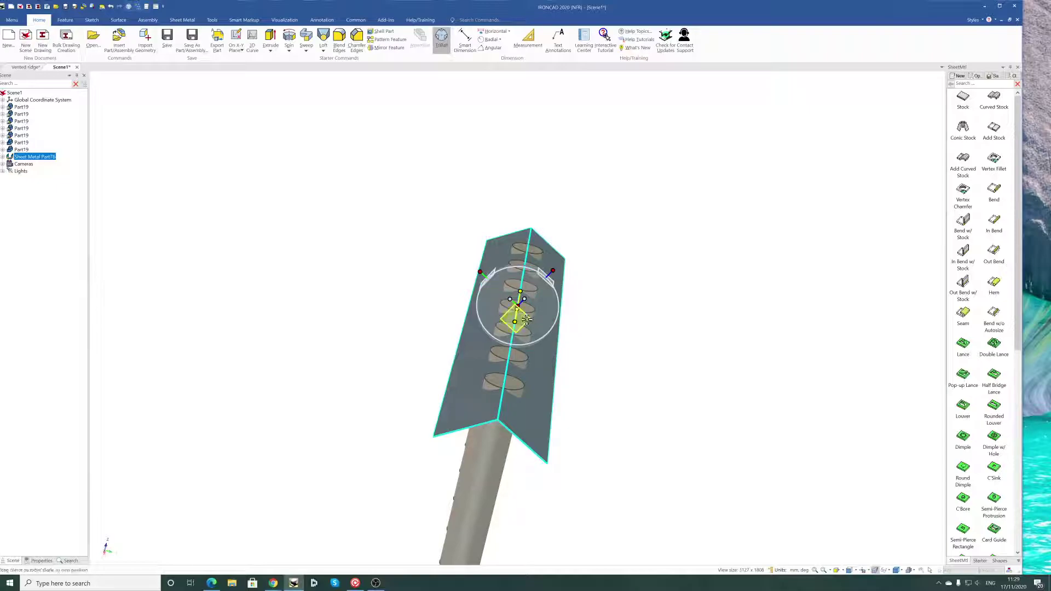
Orient the TriBall to global and move the sheet metal ridge 200 mm down along the tubes
{"action": "right_click", "coordinate": [543, 316]}
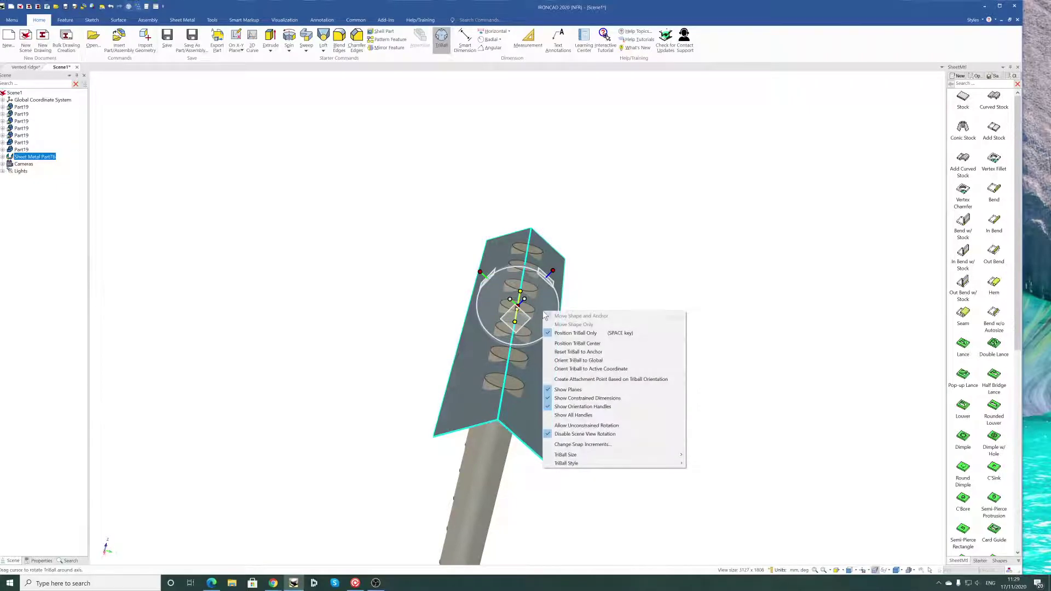
{"action": "left_click", "coordinate": [584, 361]}
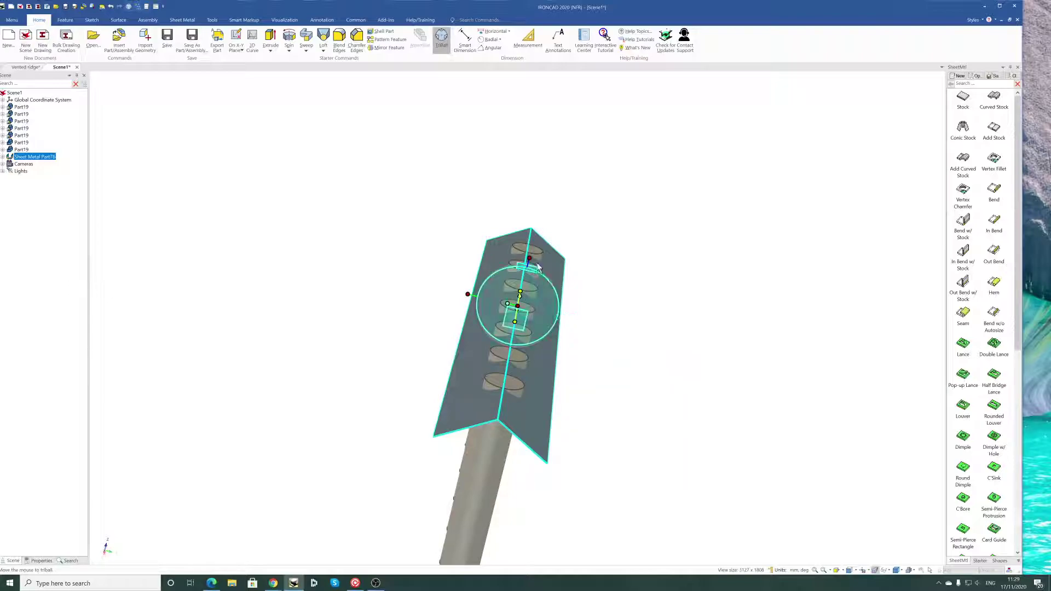
{"action": "middle_click_drag", "start_coordinate": [735, 408], "coordinate": [593, 440]}
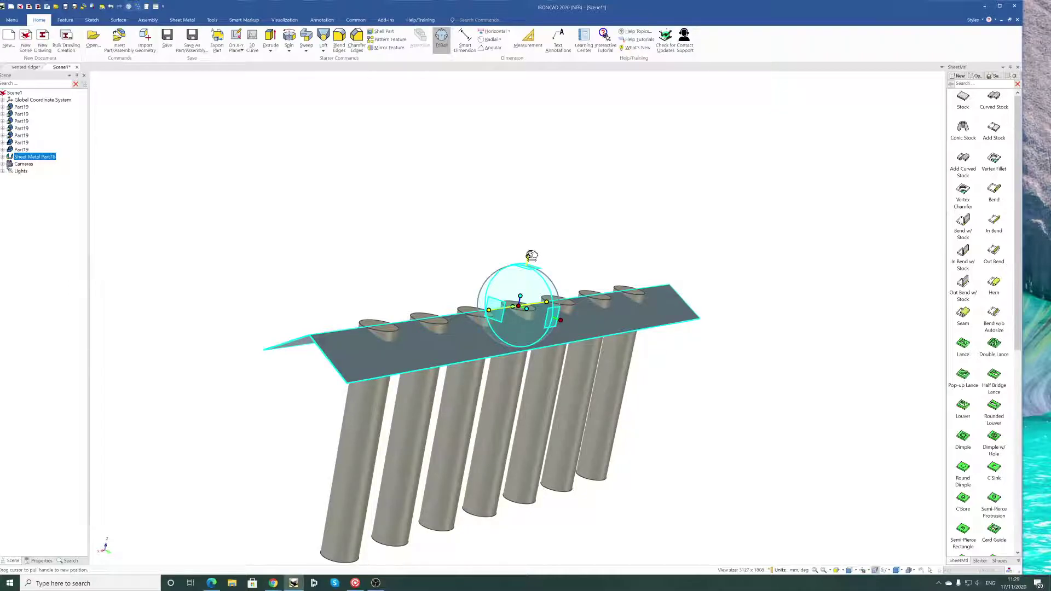
{"action": "left_click_drag", "start_coordinate": [532, 255], "coordinate": [527, 260]}
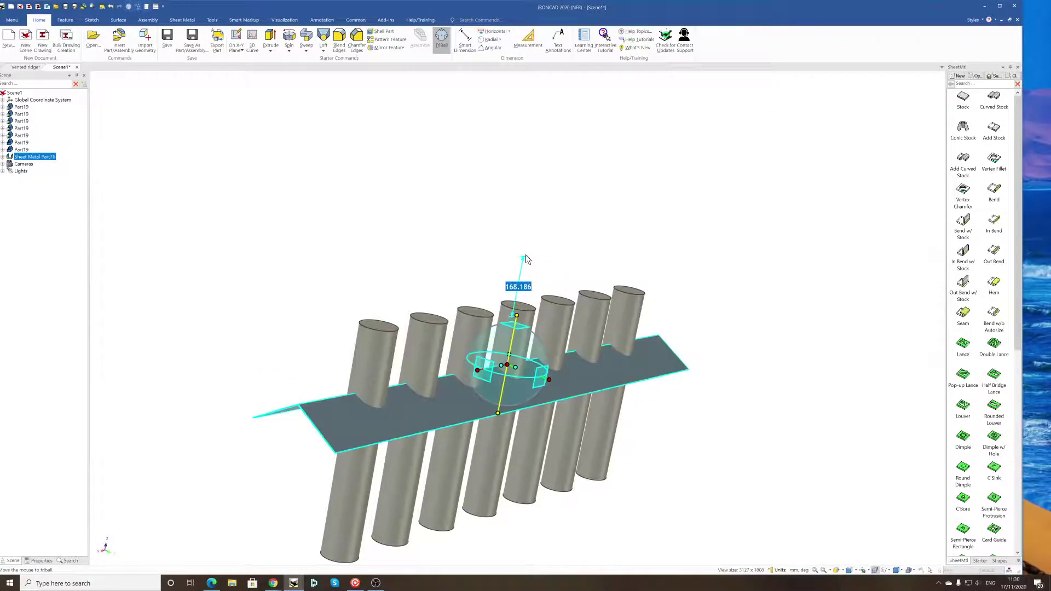
{"action": "type", "text": "200"}
{"action": "key", "text": "Return"}
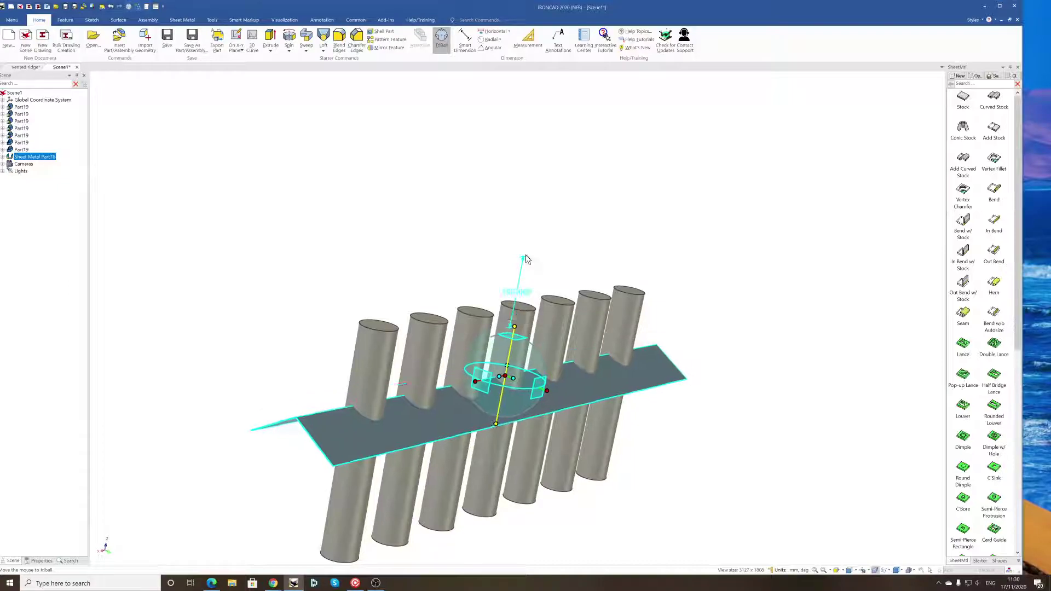
{"action": "left_click", "coordinate": [770, 423]}
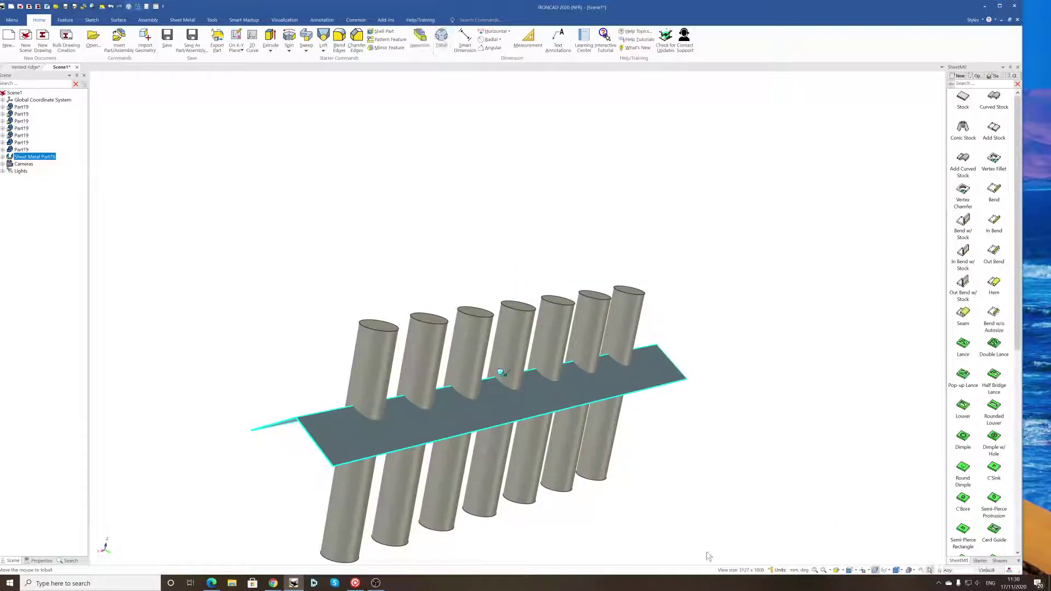
Trim the tube at the near end with the sheet metal ridge as the trimming part, keeping the piece above the ridge
{"action": "middle_click_drag", "start_coordinate": [535, 469], "coordinate": [702, 431]}
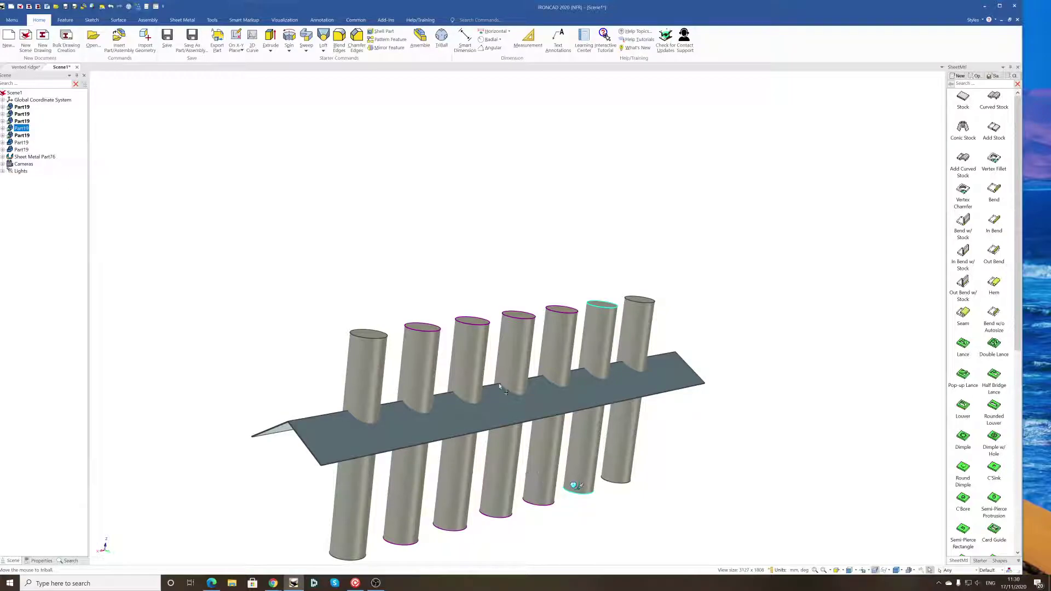
{"action": "left_click", "coordinate": [742, 278]}
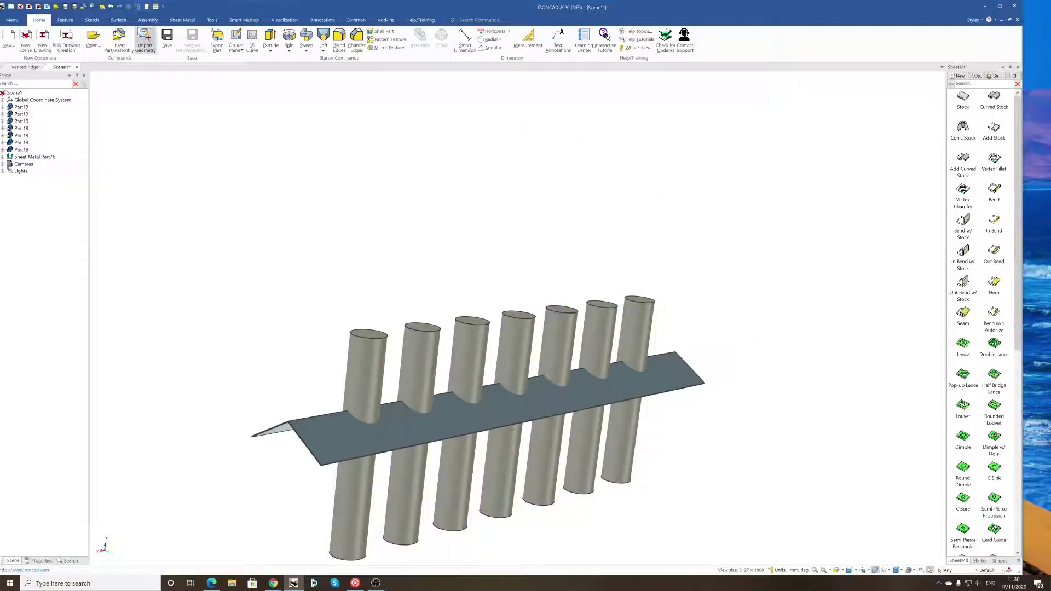
{"action": "left_click", "coordinate": [65, 21]}
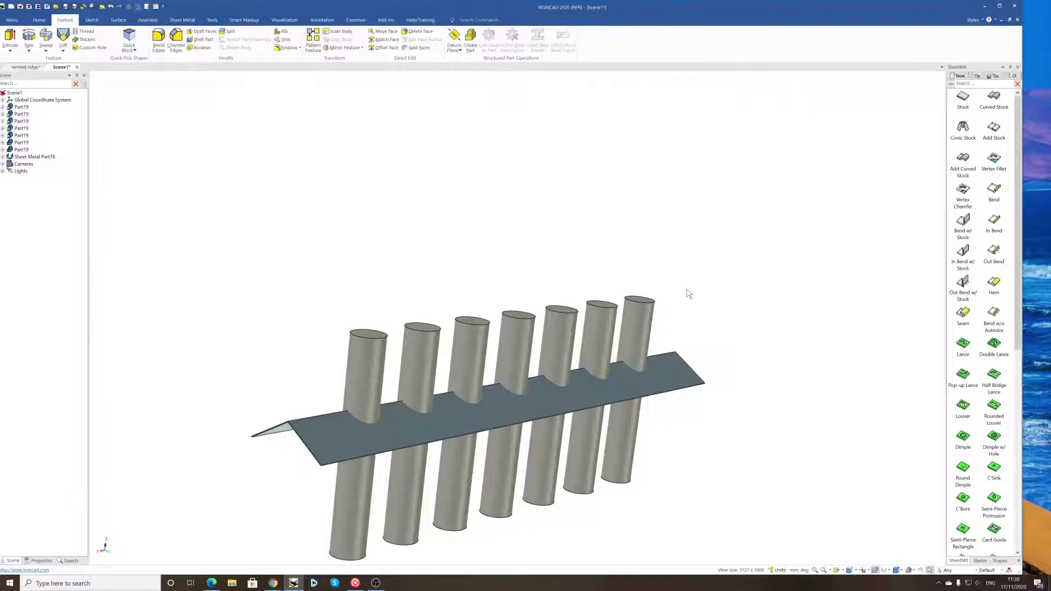
{"action": "left_click", "coordinate": [280, 39]}
{"action": "left_click", "coordinate": [381, 368]}
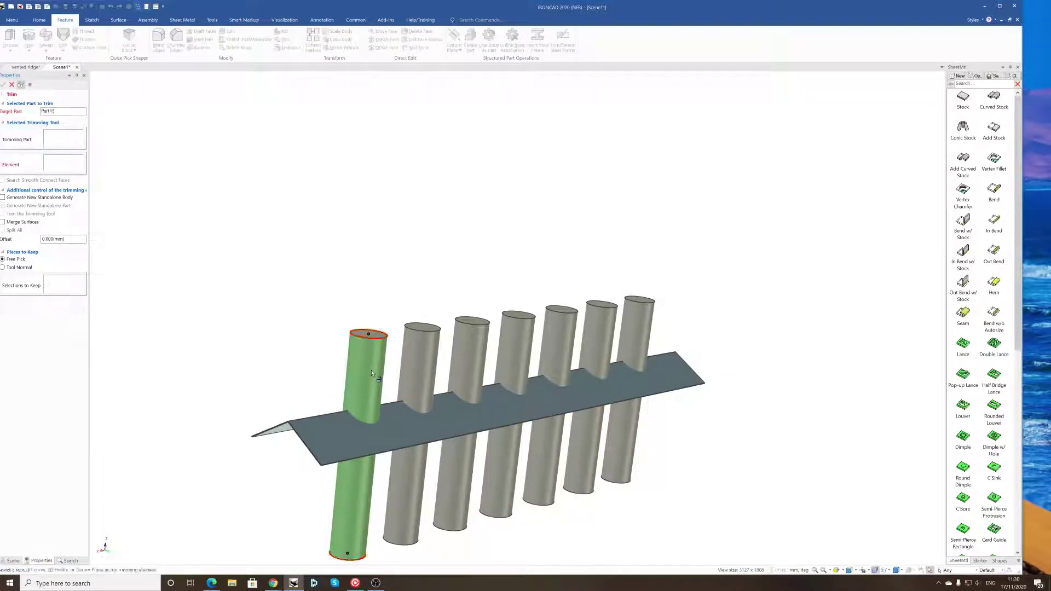
{"action": "left_click", "coordinate": [70, 139]}
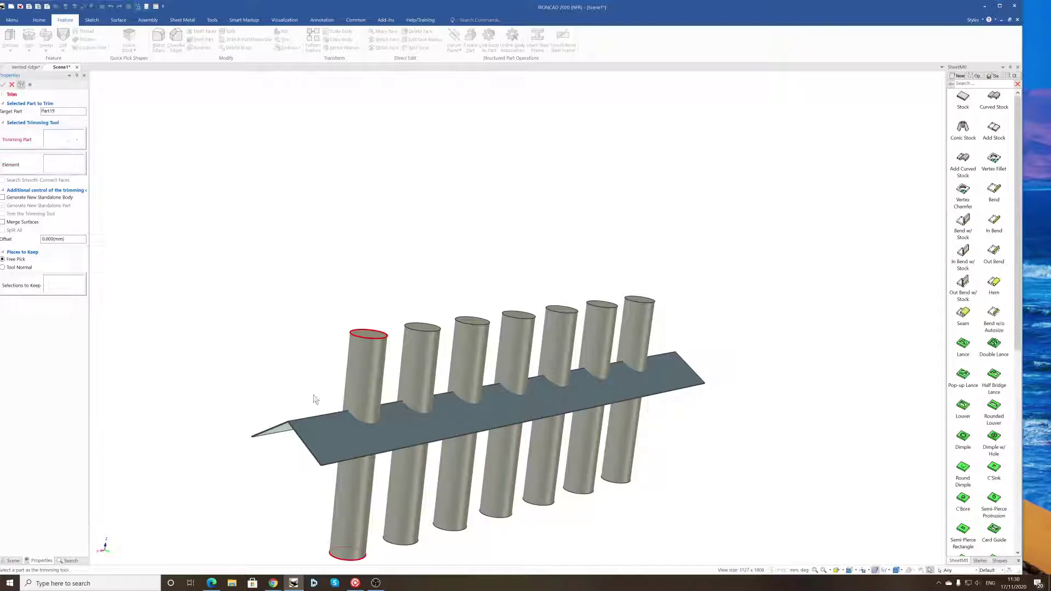
{"action": "left_click", "coordinate": [325, 430]}
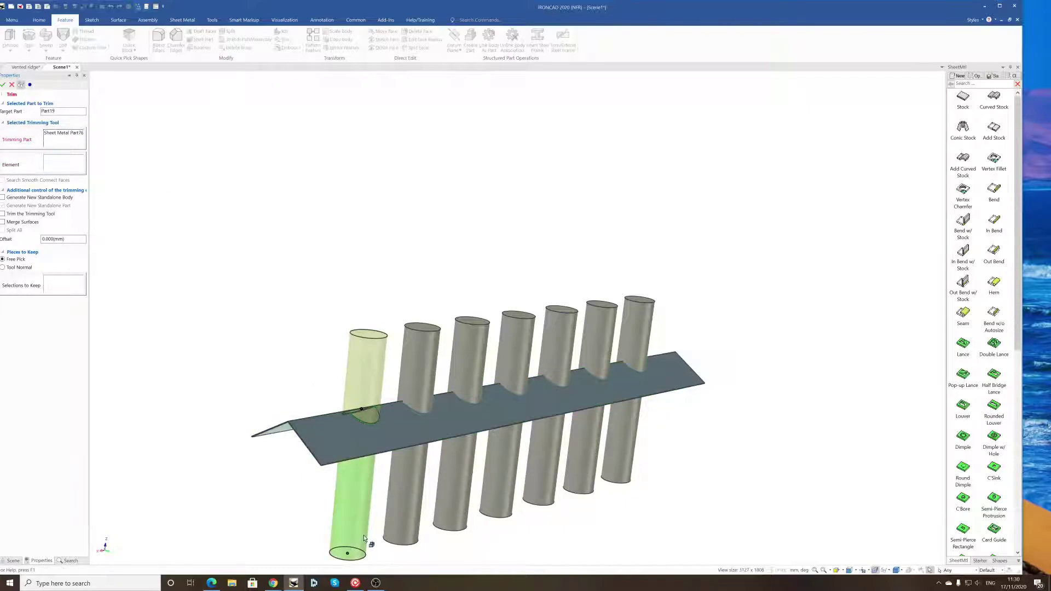
{"action": "left_click", "coordinate": [66, 284]}
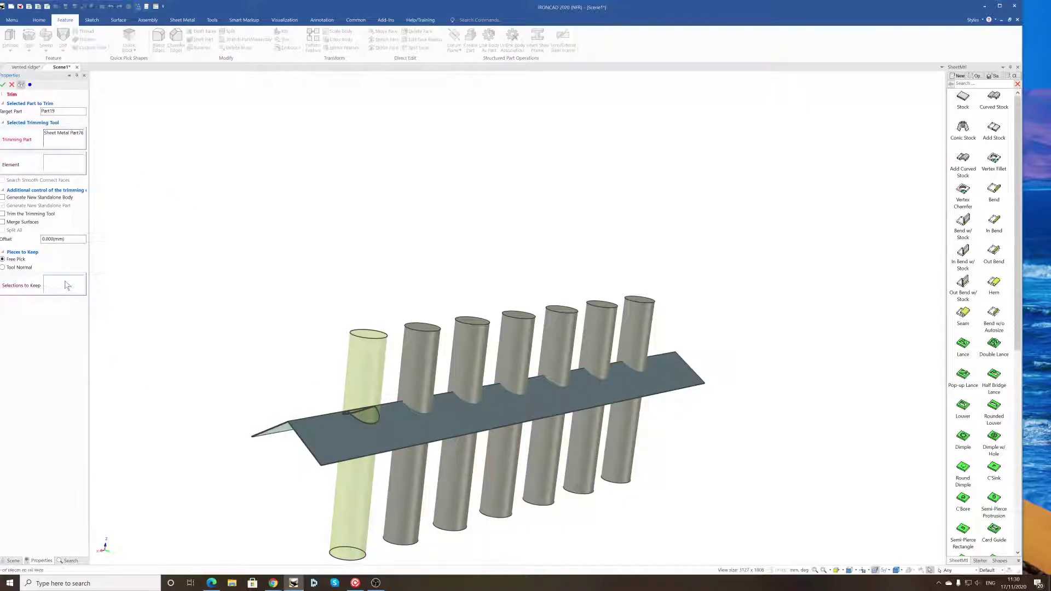
{"action": "left_click", "coordinate": [365, 369]}
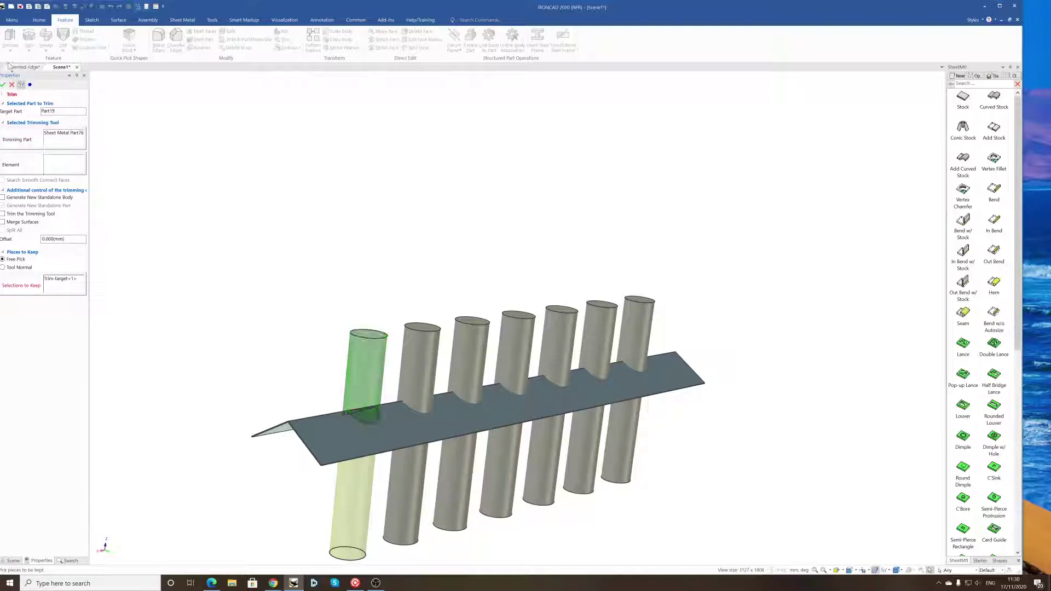
{"action": "left_click", "coordinate": [4, 85]}
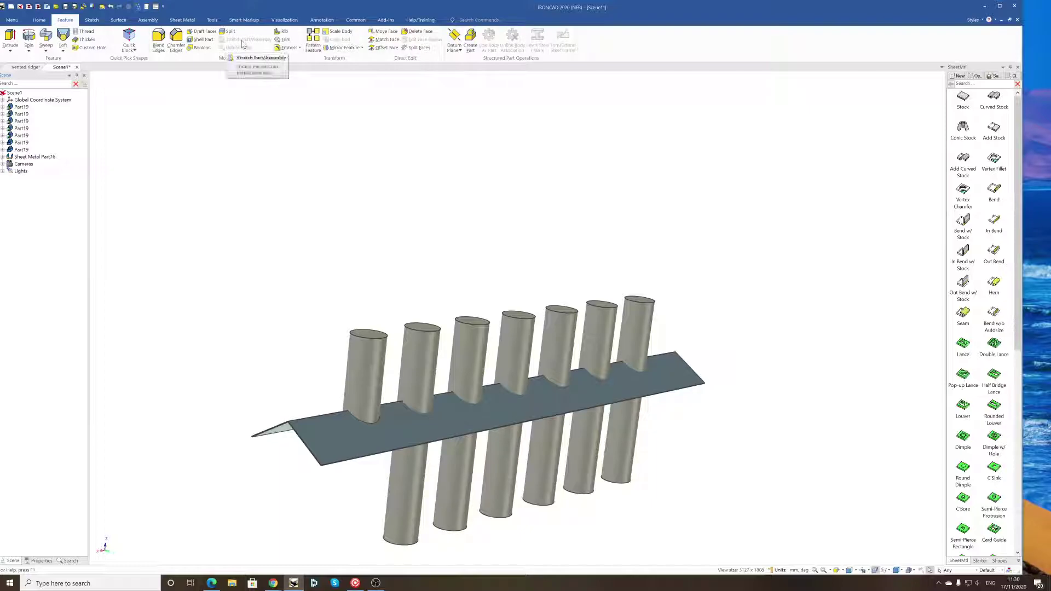
Trim the tube at the far end with the sheet metal ridge, keeping its upper piece
{"action": "left_click", "coordinate": [639, 329]}
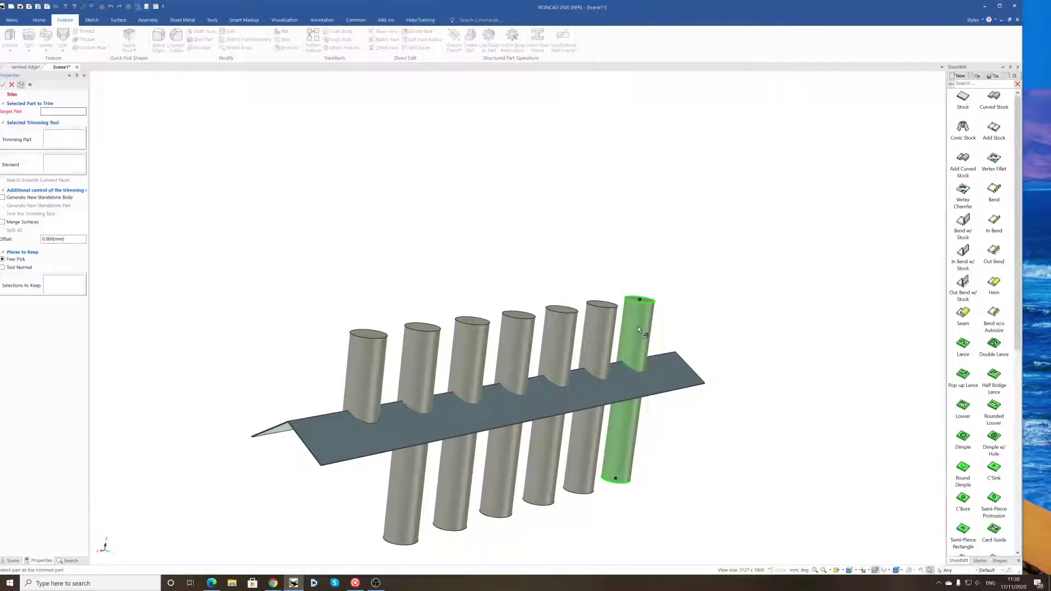
{"action": "left_click", "coordinate": [57, 145]}
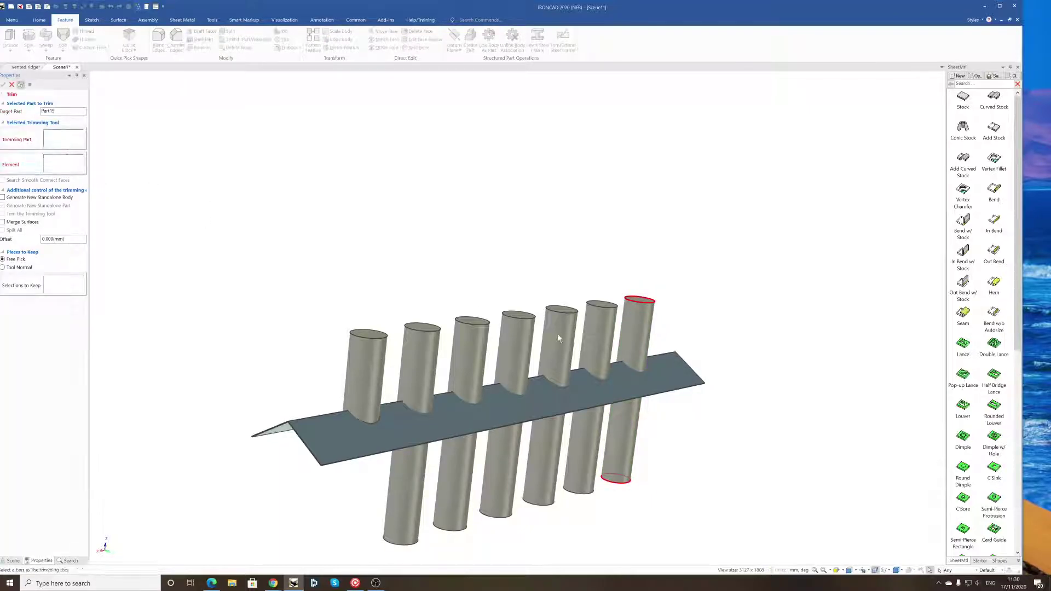
{"action": "left_click", "coordinate": [678, 379]}
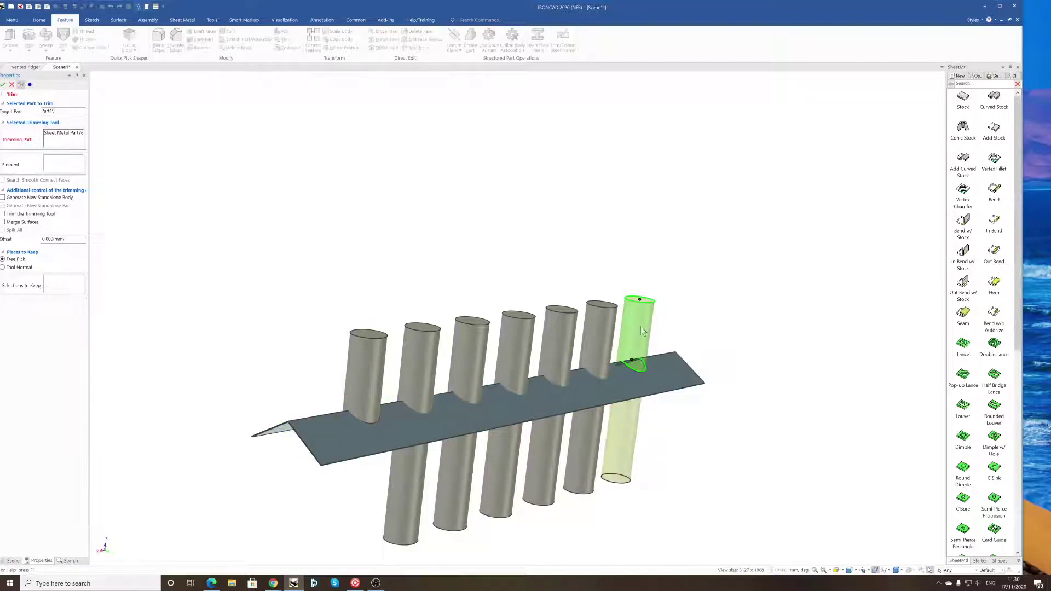
{"action": "left_click", "coordinate": [52, 291]}
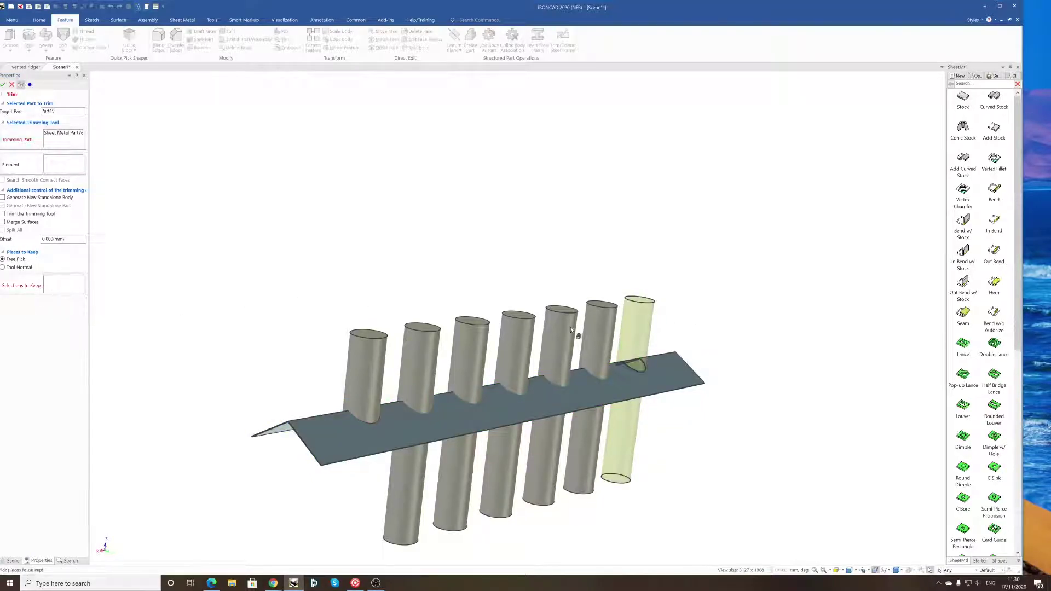
{"action": "left_click", "coordinate": [638, 335]}
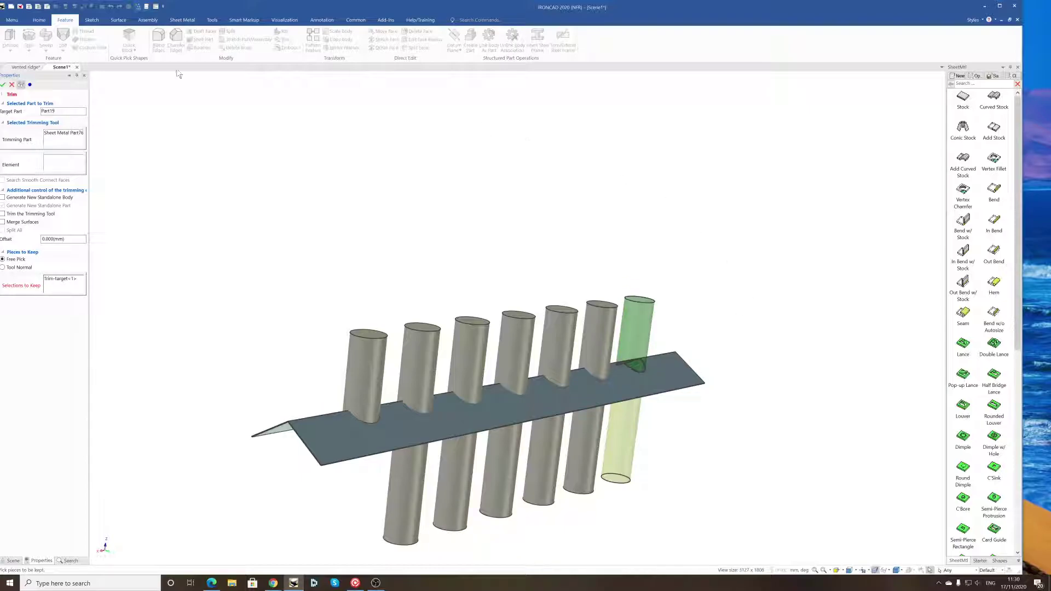
{"action": "left_click", "coordinate": [3, 85]}
Examine the trimmed near end tube's underlying cylinder shape and the assembly around the ridge
{"action": "middle_click_drag", "start_coordinate": [711, 432], "coordinate": [720, 457]}
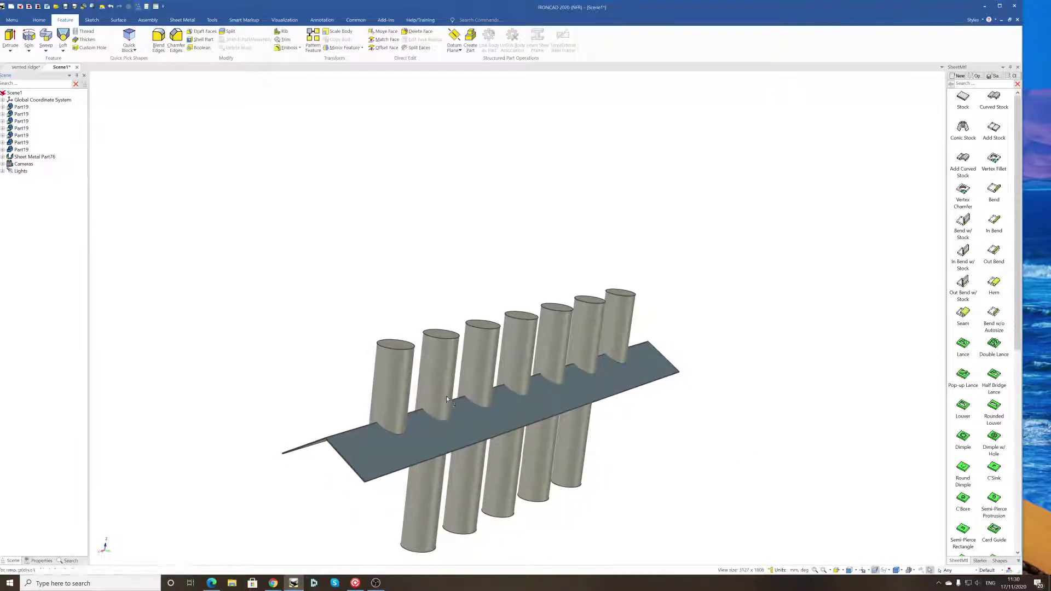
{"action": "left_click", "coordinate": [396, 391]}
{"action": "left_click", "coordinate": [396, 391]}
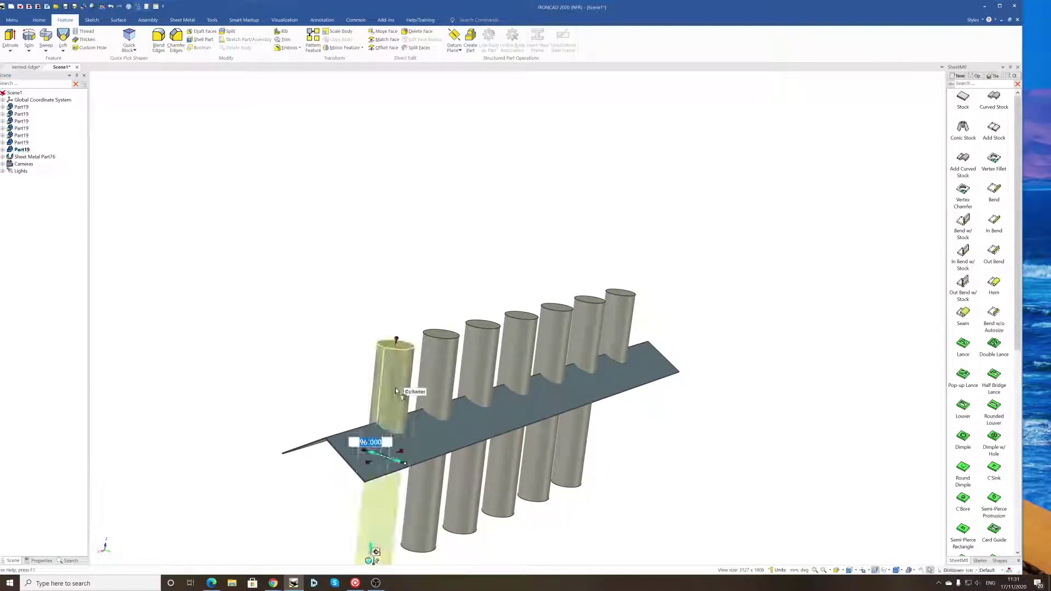
{"action": "left_click", "coordinate": [743, 474]}
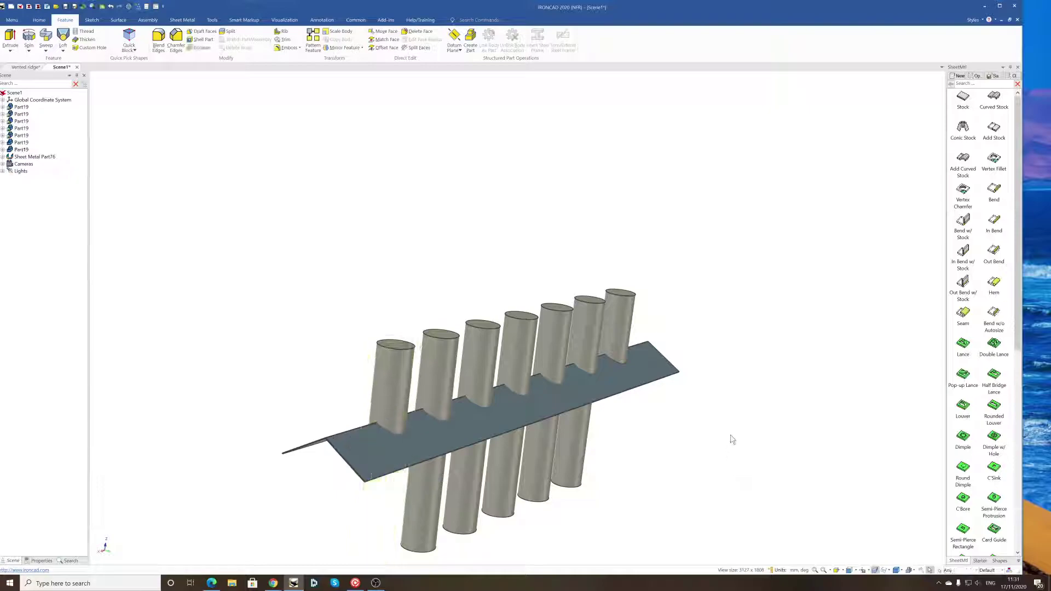
{"action": "scroll", "coordinate": [615, 441], "scroll_direction": "down", "scroll_amount": 1}
{"action": "middle_click_drag", "start_coordinate": [532, 404], "coordinate": [537, 429]}
{"action": "middle_click_drag", "start_coordinate": [818, 477], "coordinate": [819, 452]}
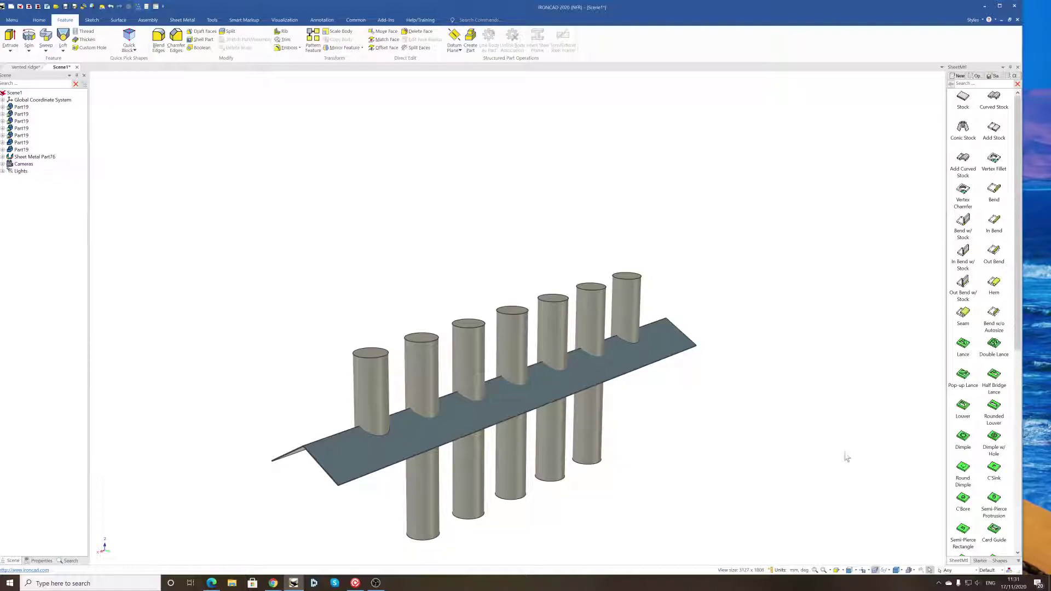
Try to cut a 100 mm diameter cylindrical hole, about 396 mm deep, from the near end tube's top face down through the ridge
{"action": "left_click", "coordinate": [980, 560]}
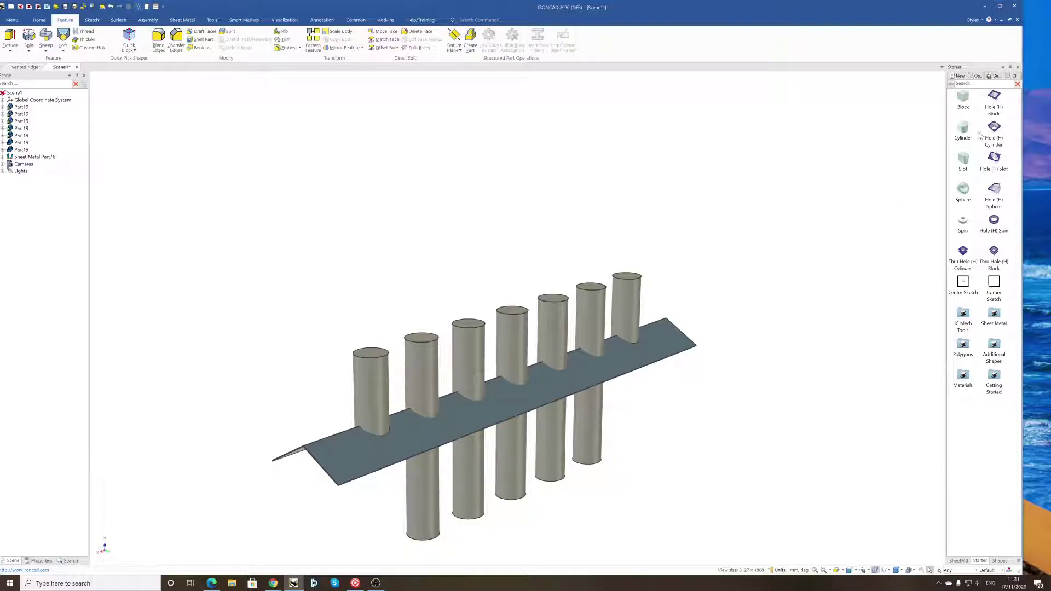
{"action": "left_click_drag", "start_coordinate": [995, 128], "coordinate": [372, 355]}
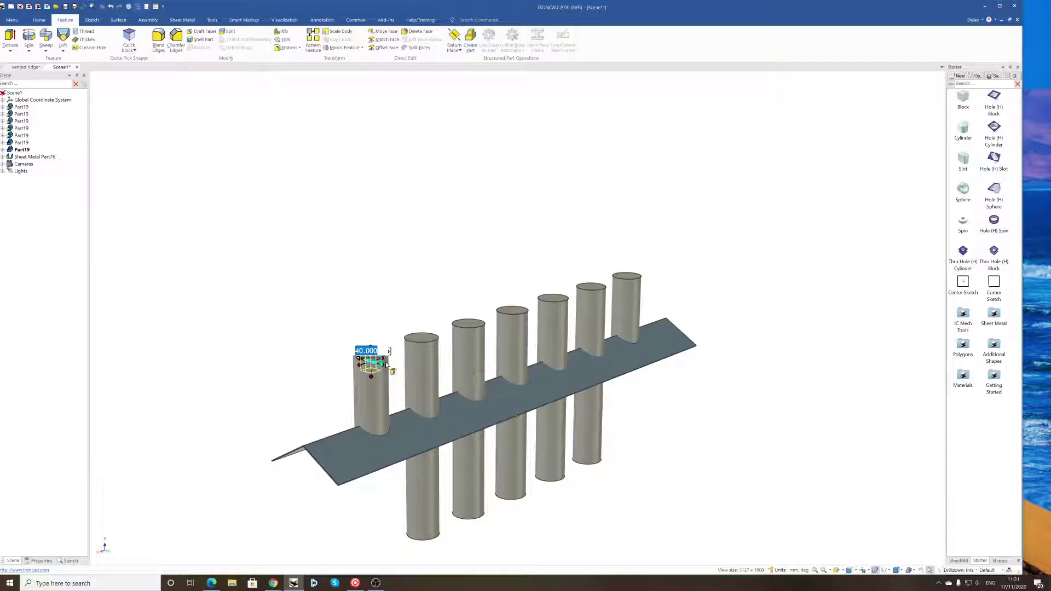
{"action": "type", "text": "100"}
{"action": "key", "text": "Tab"}
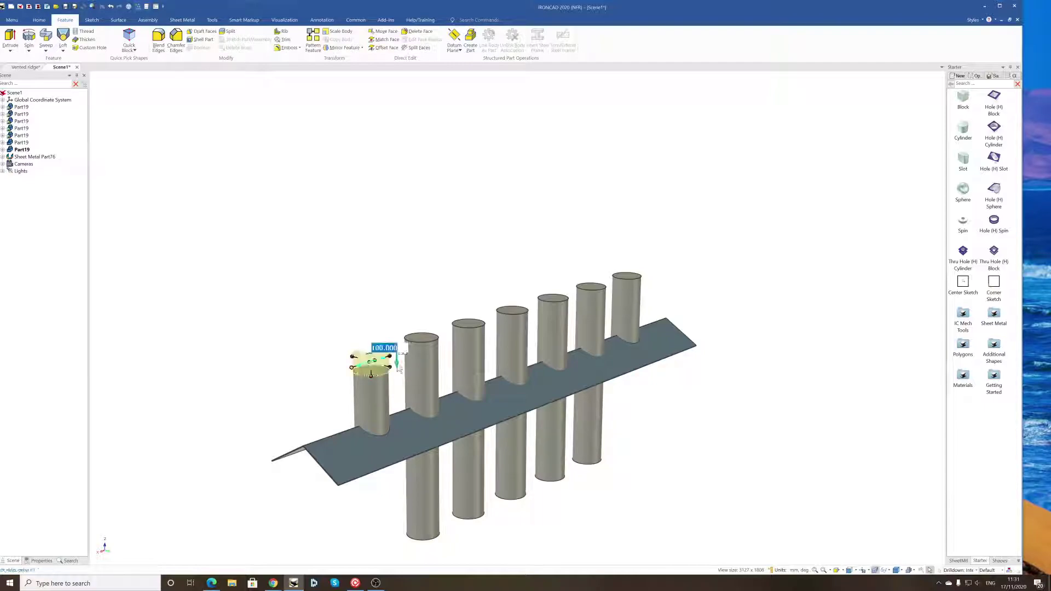
{"action": "left_click_drag", "start_coordinate": [371, 377], "coordinate": [389, 512]}
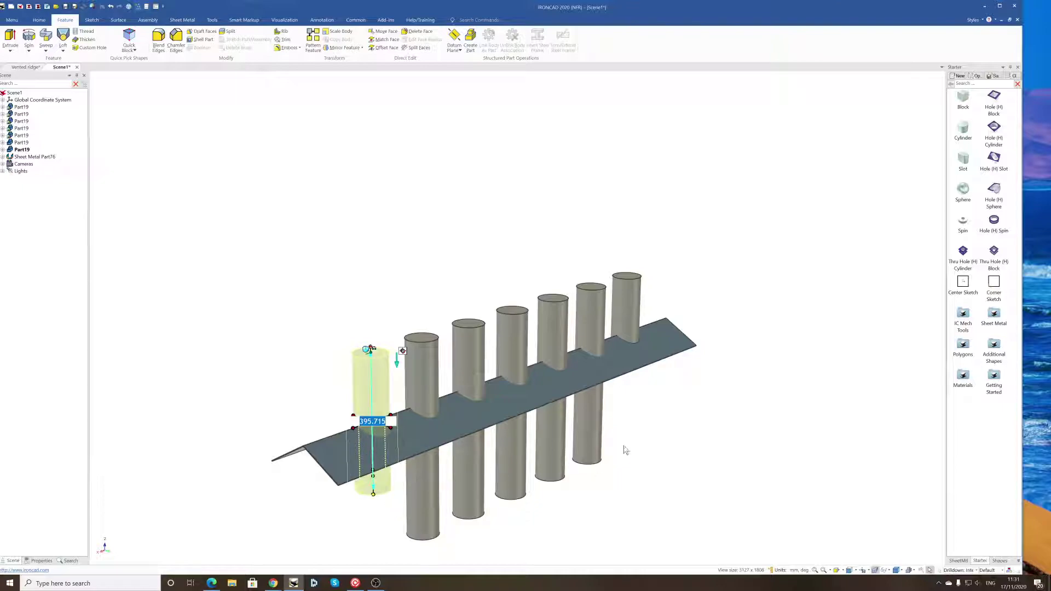
{"action": "left_click", "coordinate": [760, 412]}
{"action": "left_click", "coordinate": [760, 412]}
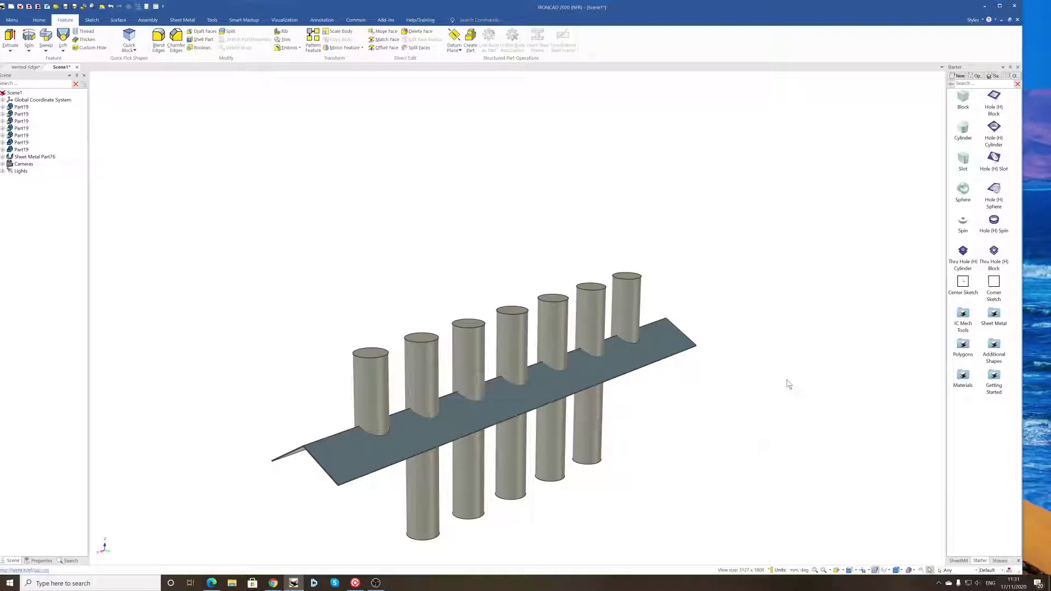
Set the sheet metal ridge as the active part
{"action": "left_click", "coordinate": [508, 402]}
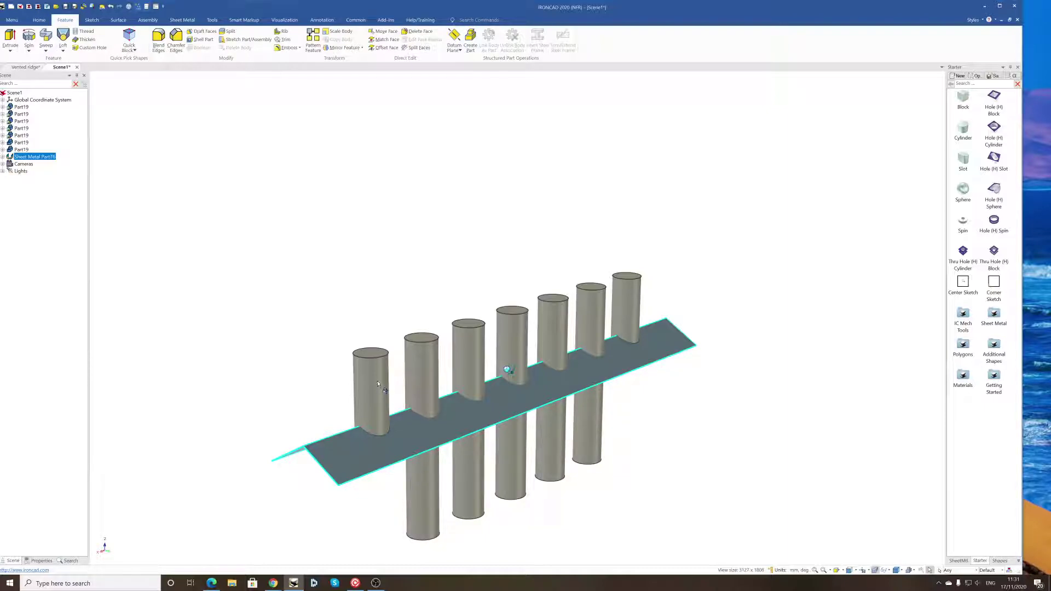
{"action": "right_click", "coordinate": [455, 425]}
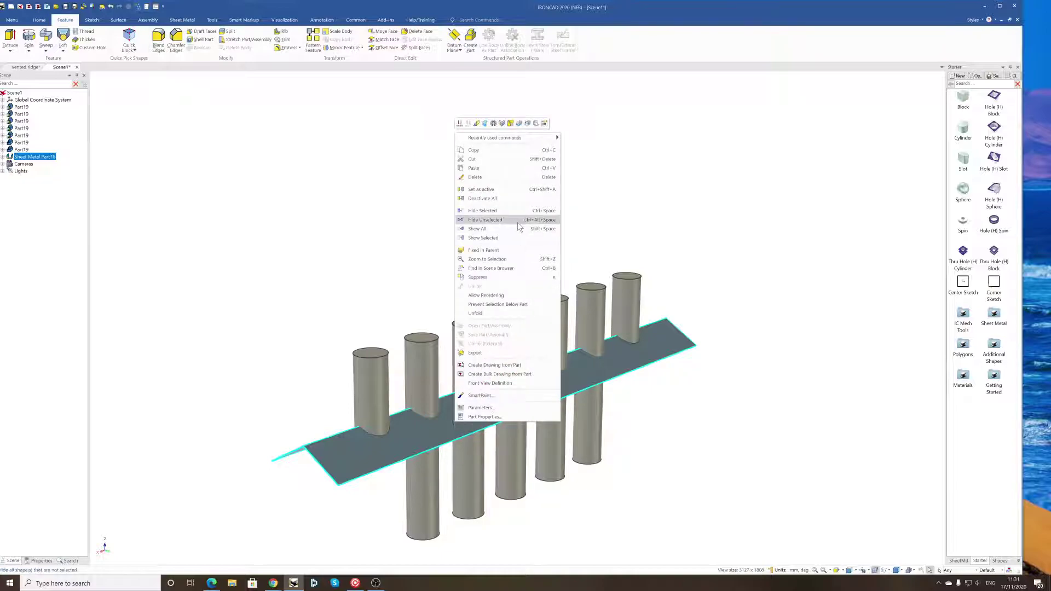
{"action": "left_click", "coordinate": [511, 189]}
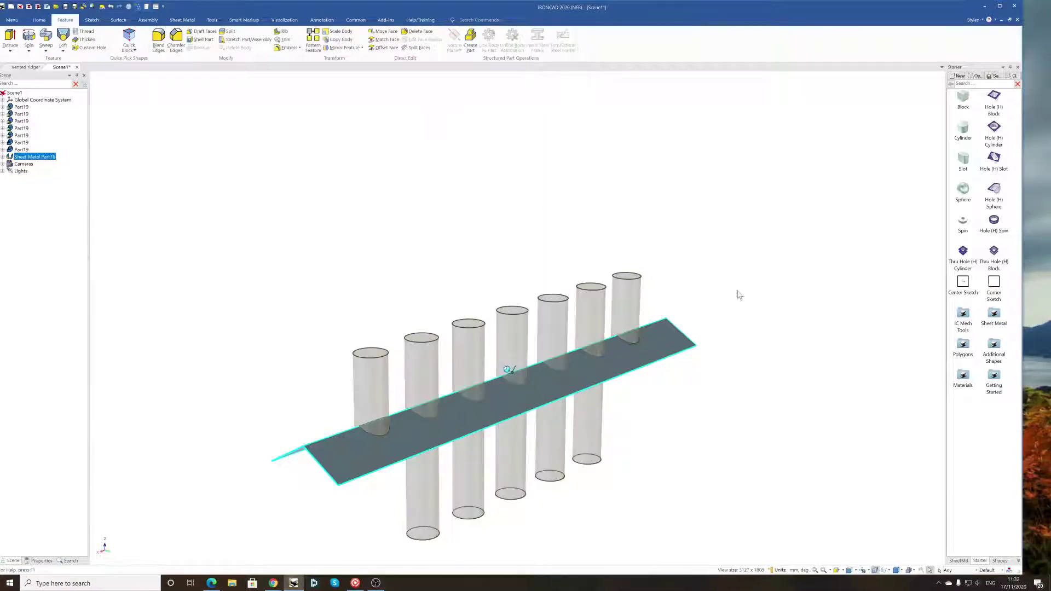
Cut a 100 mm diameter cylindrical hole through the ridge from the near end tube's top centre, about 454 mm deep
{"action": "left_click_drag", "start_coordinate": [994, 128], "coordinate": [371, 353]}
{"action": "type", "text": "100"}
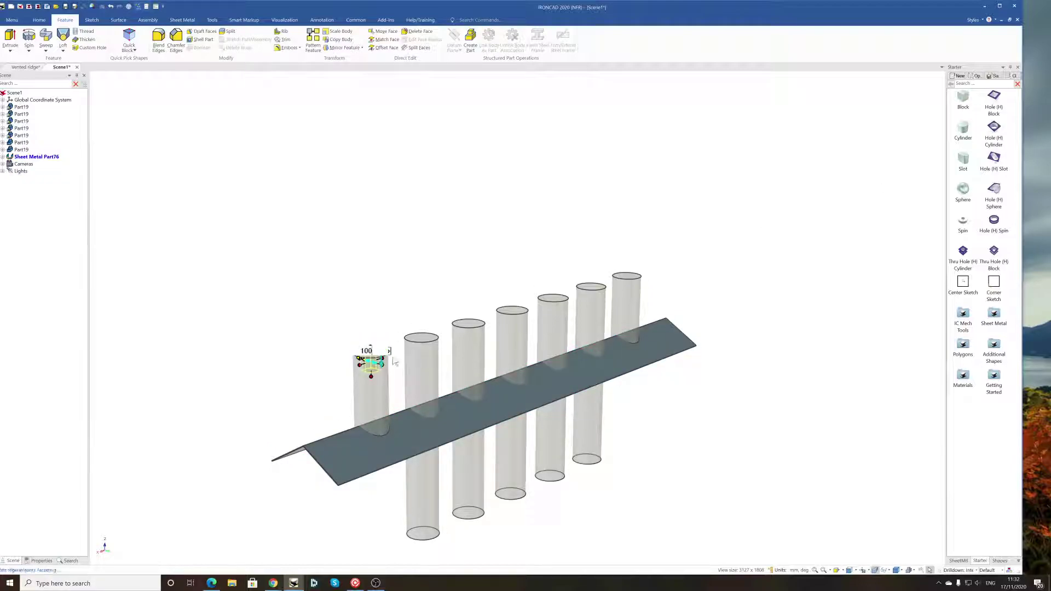
{"action": "key", "text": "Return"}
{"action": "left_click_drag", "start_coordinate": [371, 377], "coordinate": [393, 525]}
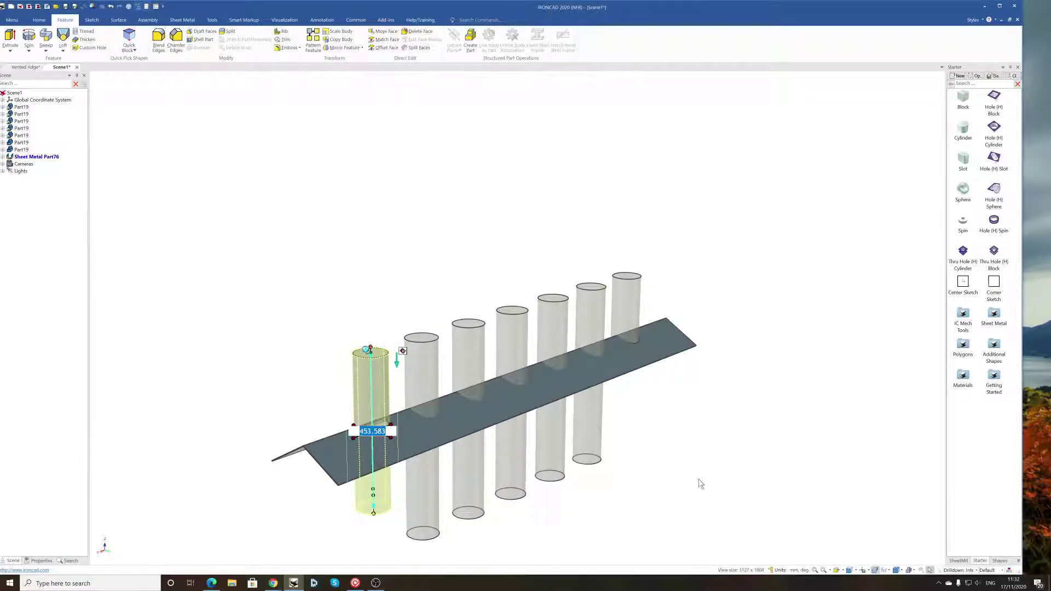
{"action": "left_click", "coordinate": [737, 446]}
Cut a 100 mm diameter cylindrical hole through the ridge from the far end tube's top centre, about 604 mm deep
{"action": "middle_click_drag", "start_coordinate": [437, 406], "coordinate": [408, 473]}
{"action": "left_click_drag", "start_coordinate": [407, 465], "coordinate": [406, 429]}
{"action": "left_click_drag", "start_coordinate": [994, 126], "coordinate": [679, 235]}
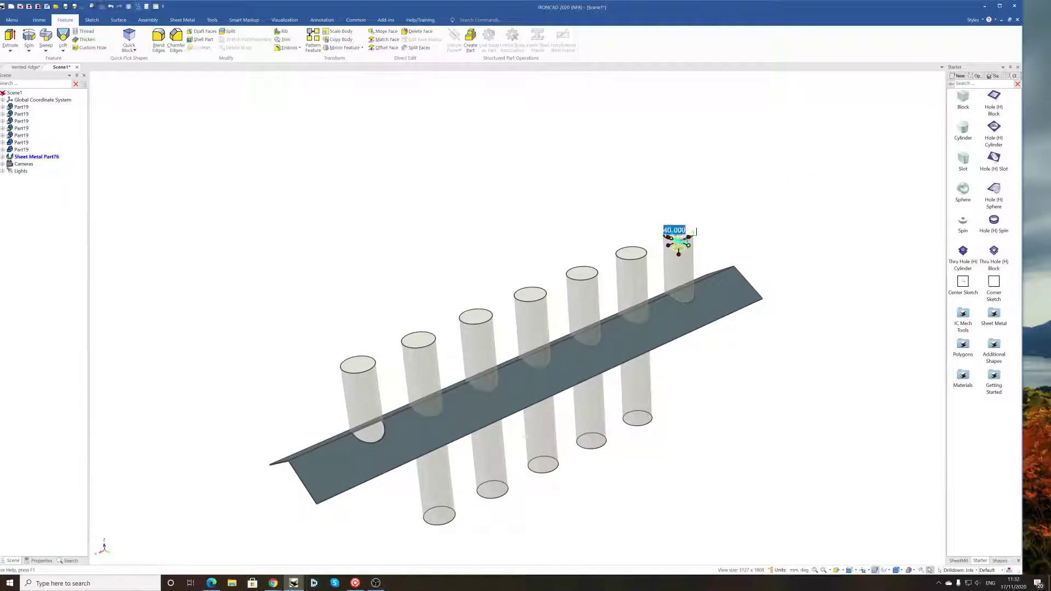
{"action": "left_click", "coordinate": [693, 240]}
{"action": "type", "text": "100"}
{"action": "key", "text": "Return"}
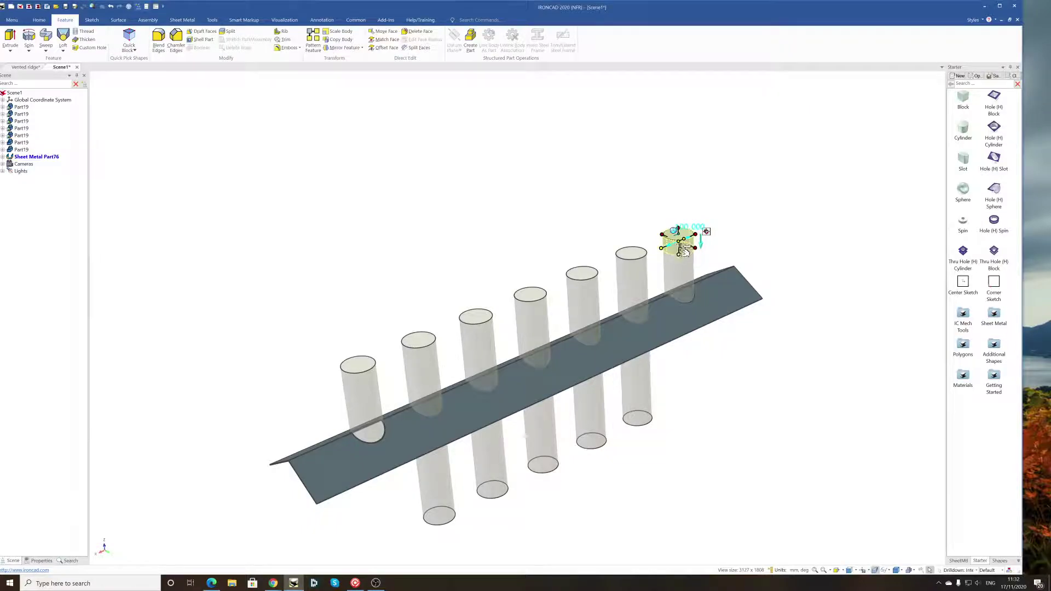
{"action": "left_click_drag", "start_coordinate": [682, 254], "coordinate": [682, 404]}
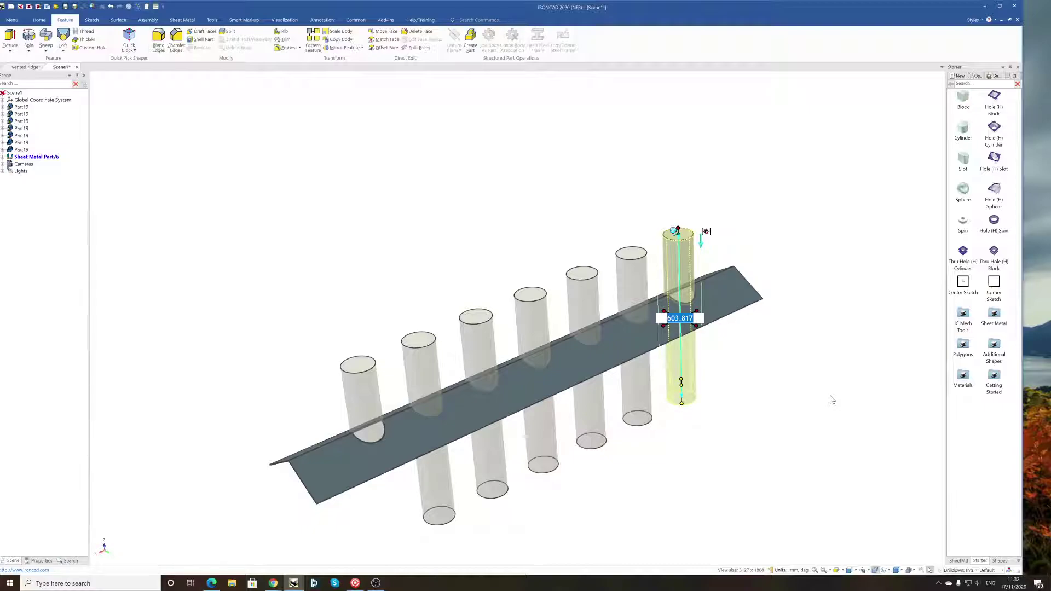
{"action": "key", "text": "Escape"}
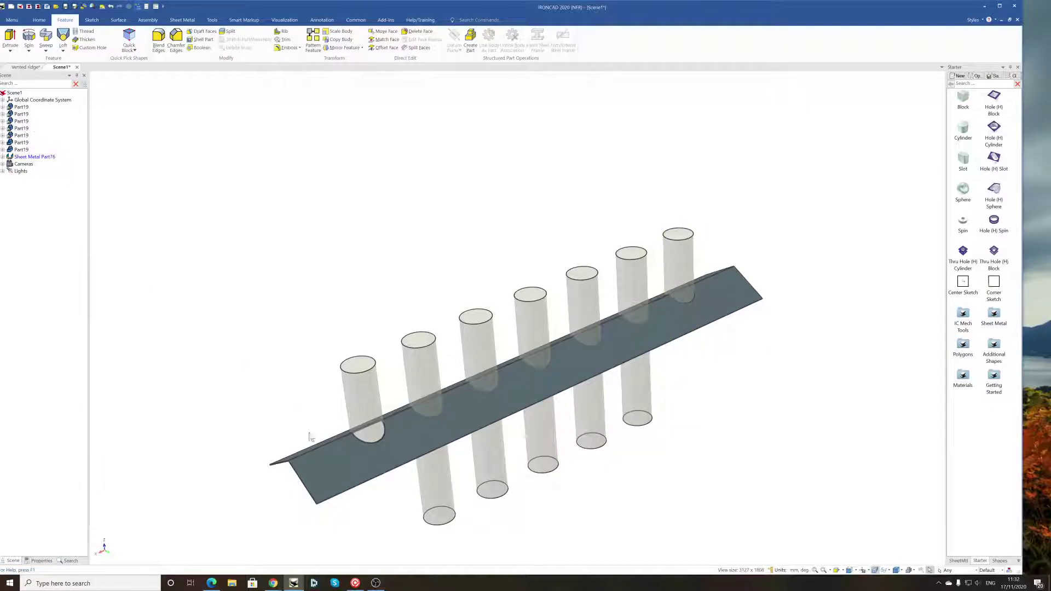
Link copies of the near end clearance hole along the ridge so each of the five intermediate tubes gets a hole
{"action": "left_click", "coordinate": [386, 438]}
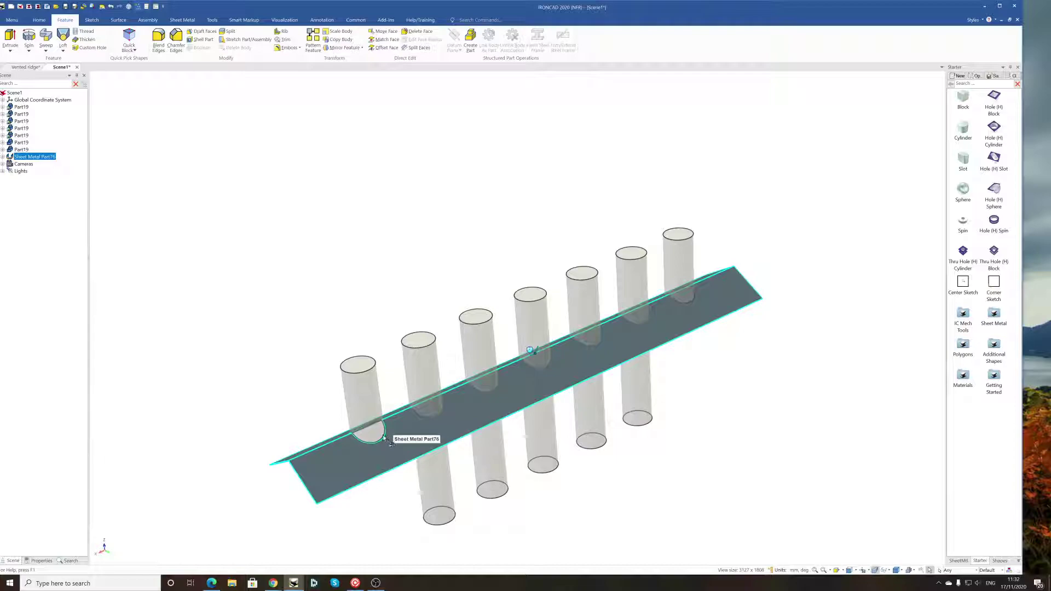
{"action": "left_click", "coordinate": [384, 435]}
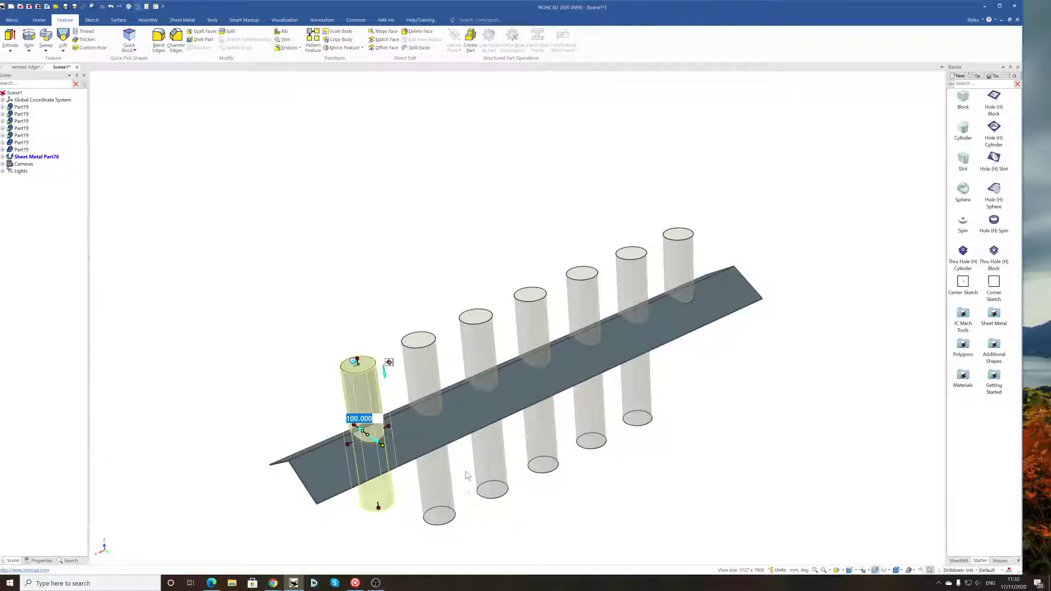
{"action": "key", "text": "F10"}
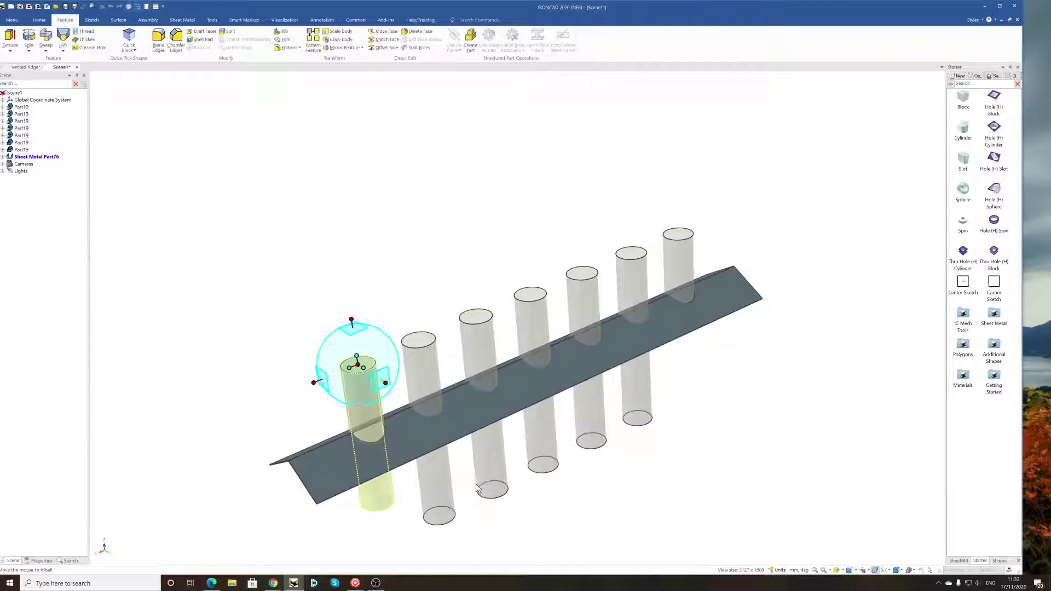
{"action": "left_click", "coordinate": [317, 383]}
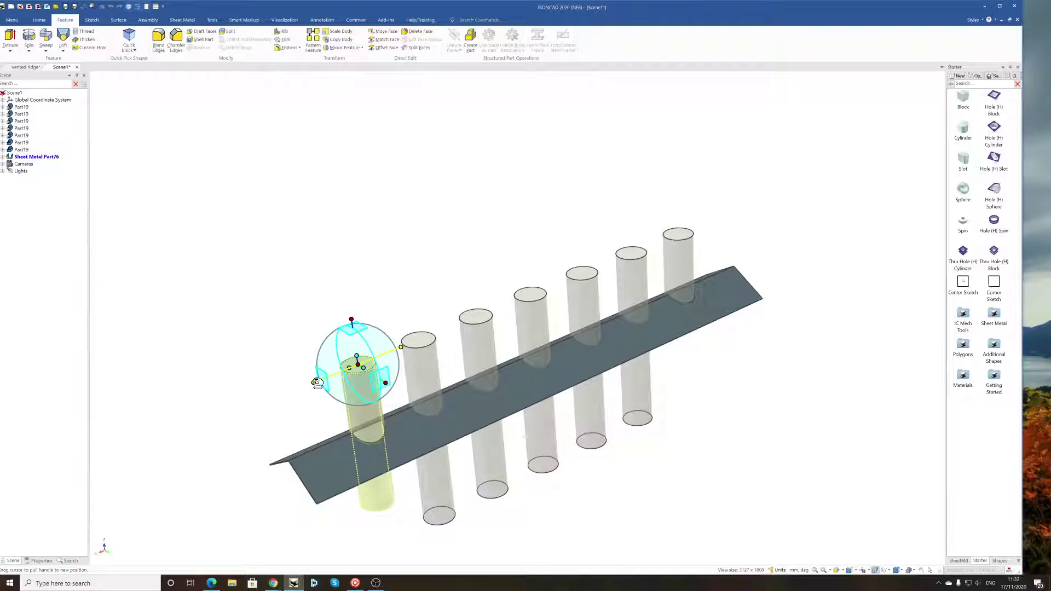
{"action": "right_click_drag", "start_coordinate": [317, 383], "coordinate": [405, 347]}
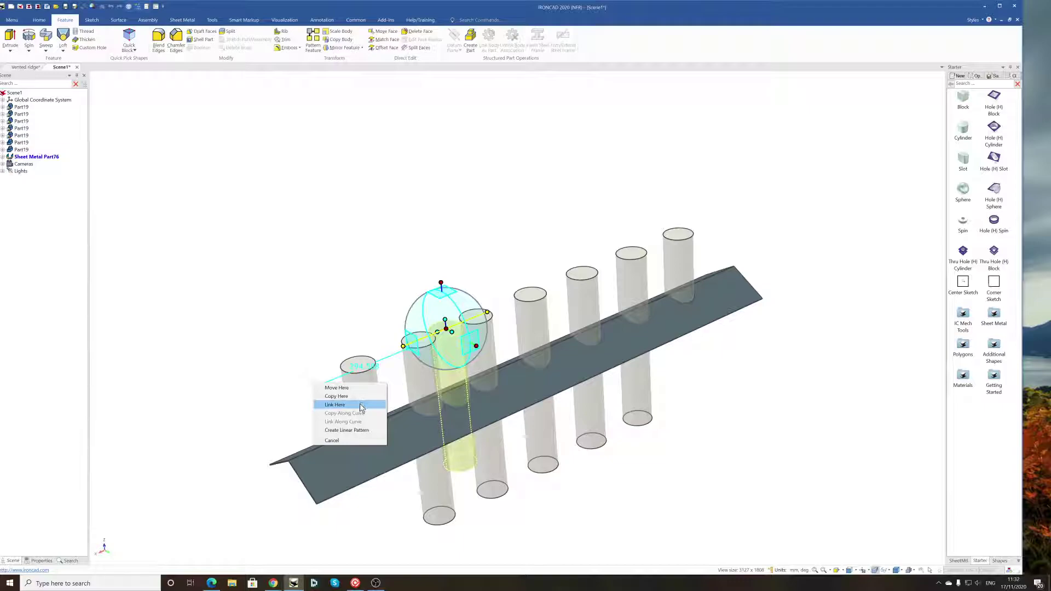
{"action": "left_click", "coordinate": [361, 405]}
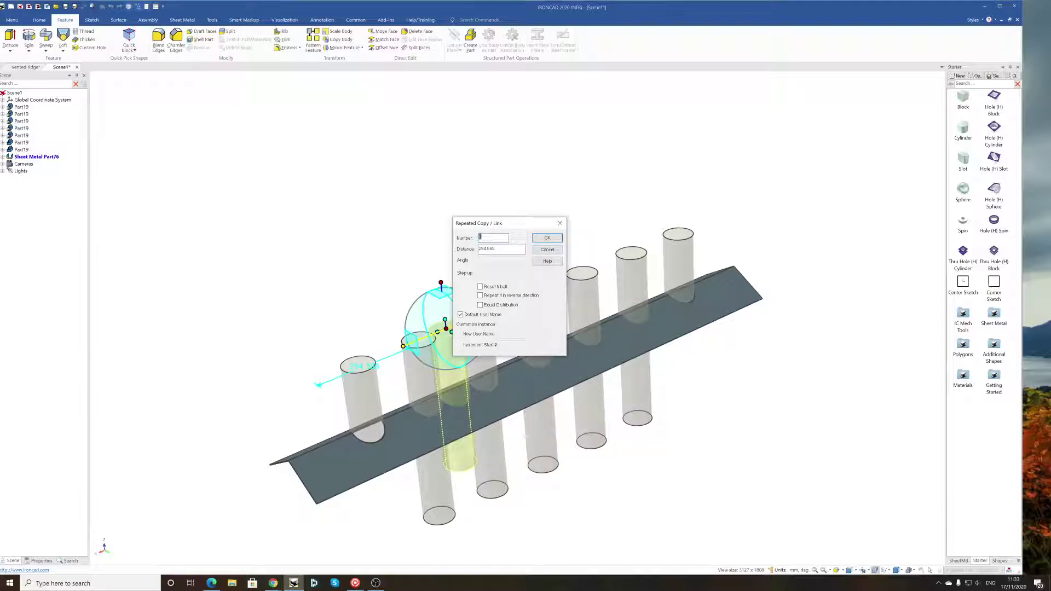
{"action": "key", "text": "Tab"}
{"action": "type", "text": "2"}
{"action": "left_click", "coordinate": [547, 238]}
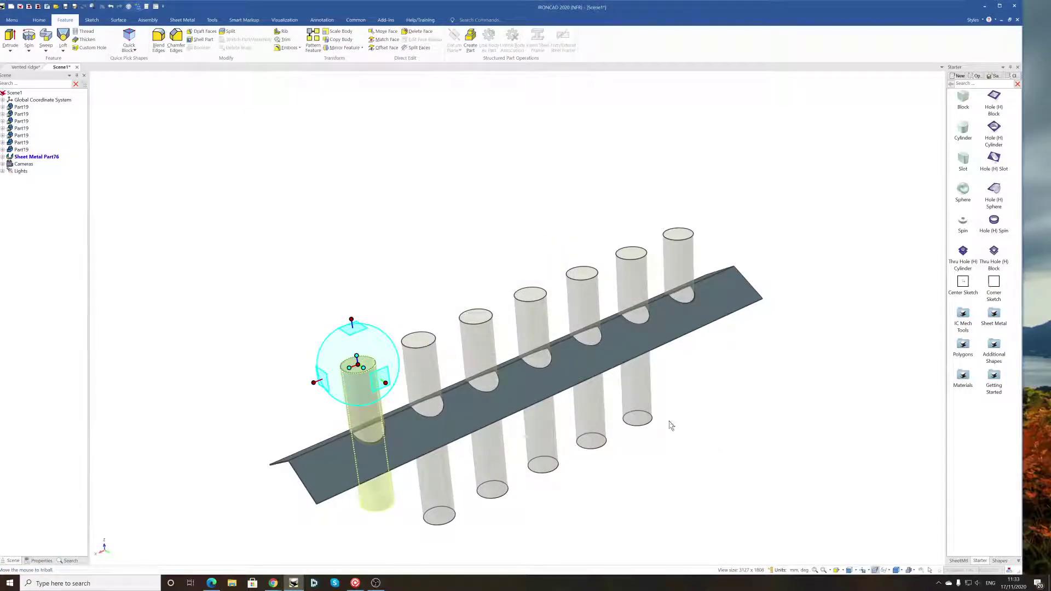
Leave the hole's editing mode and deactivate all parts in the scene
{"action": "key", "text": "F10"}
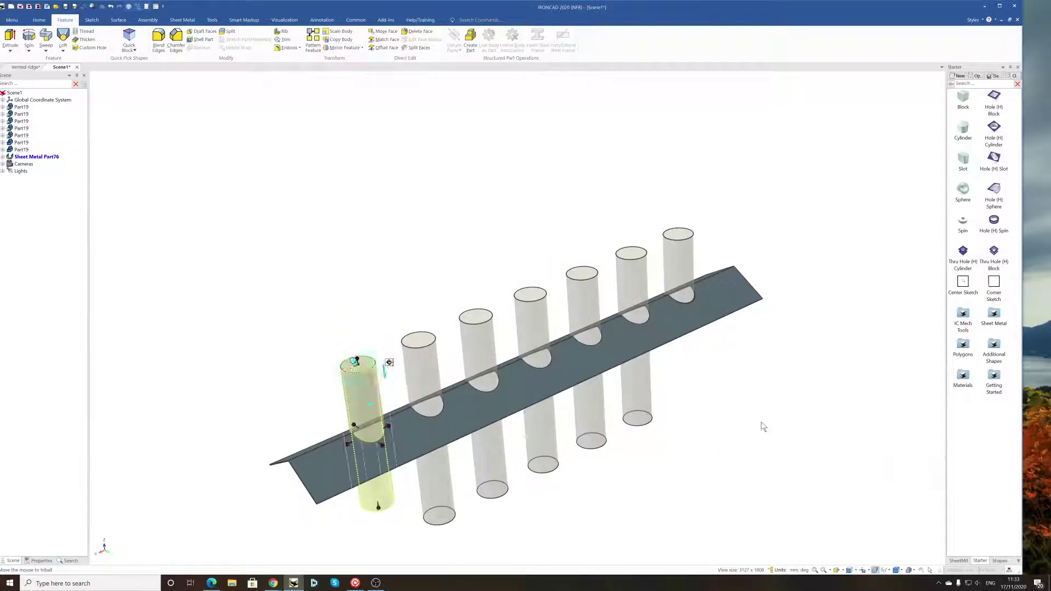
{"action": "left_click", "coordinate": [772, 433]}
{"action": "mouse_move", "coordinate": [633, 420]}
{"action": "middle_mouse_down"}
{"action": "mouse_move", "coordinate": [648, 451]}
{"action": "mouse_move", "coordinate": [631, 419]}
{"action": "middle_mouse_up"}
{"action": "right_click", "coordinate": [747, 360]}
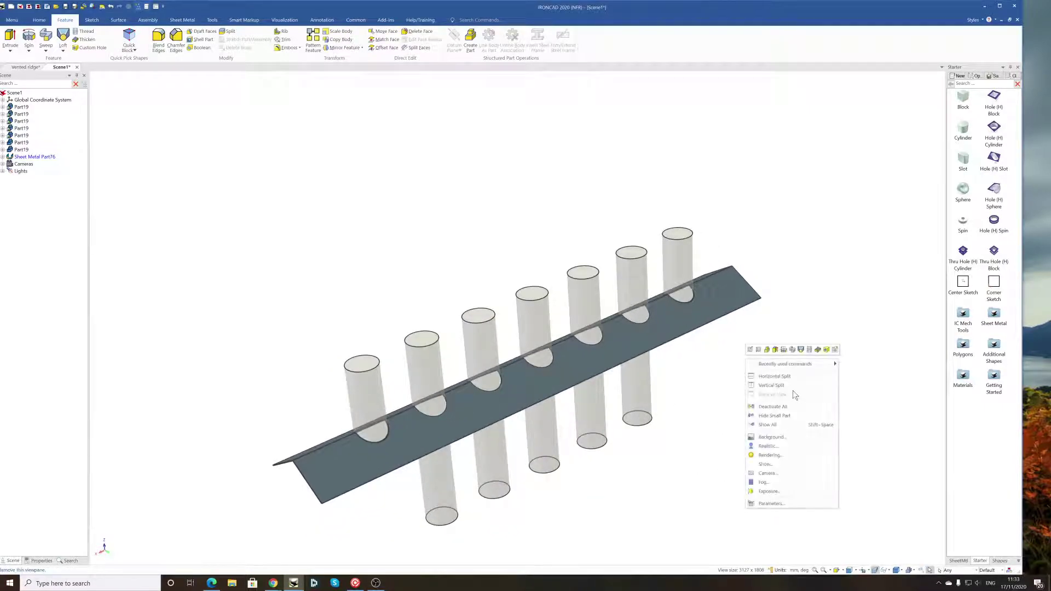
{"action": "left_click", "coordinate": [780, 406]}
{"action": "middle_click_drag", "start_coordinate": [636, 449], "coordinate": [582, 388]}
Unfold the sheet metal ridge to inspect its flat pattern with the cut holes, and fold it back
{"action": "left_click", "coordinate": [582, 384]}
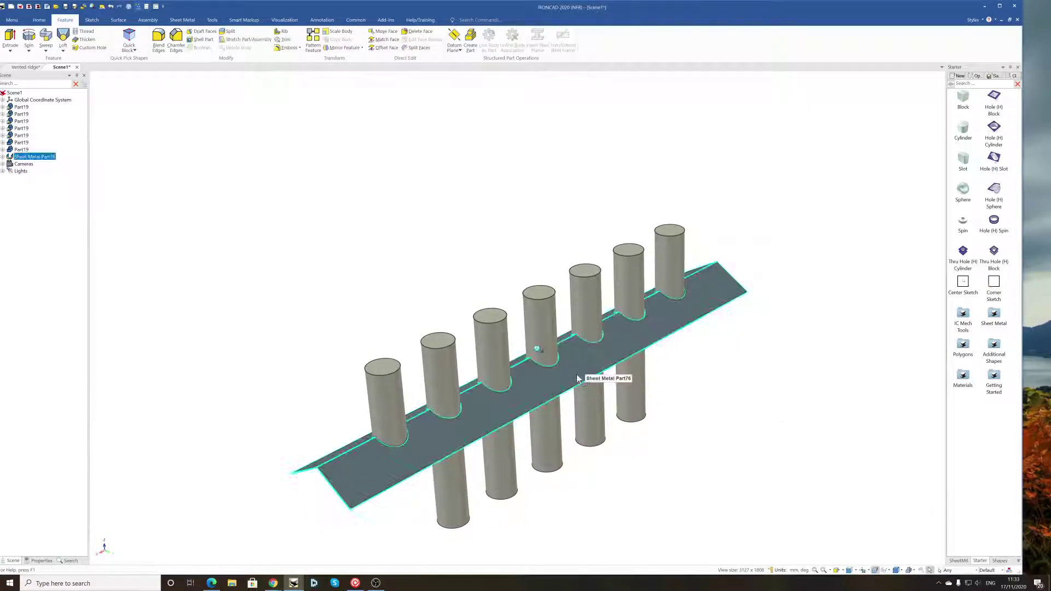
{"action": "right_click", "coordinate": [578, 375]}
{"action": "left_click", "coordinate": [604, 268]}
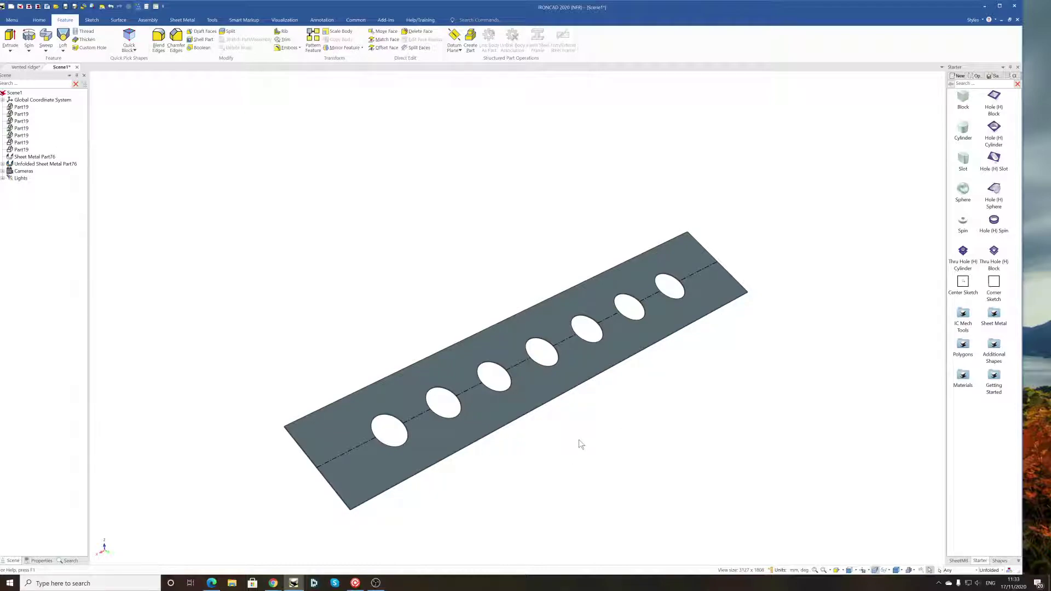
{"action": "left_click", "coordinate": [523, 394]}
{"action": "right_click", "coordinate": [522, 390]}
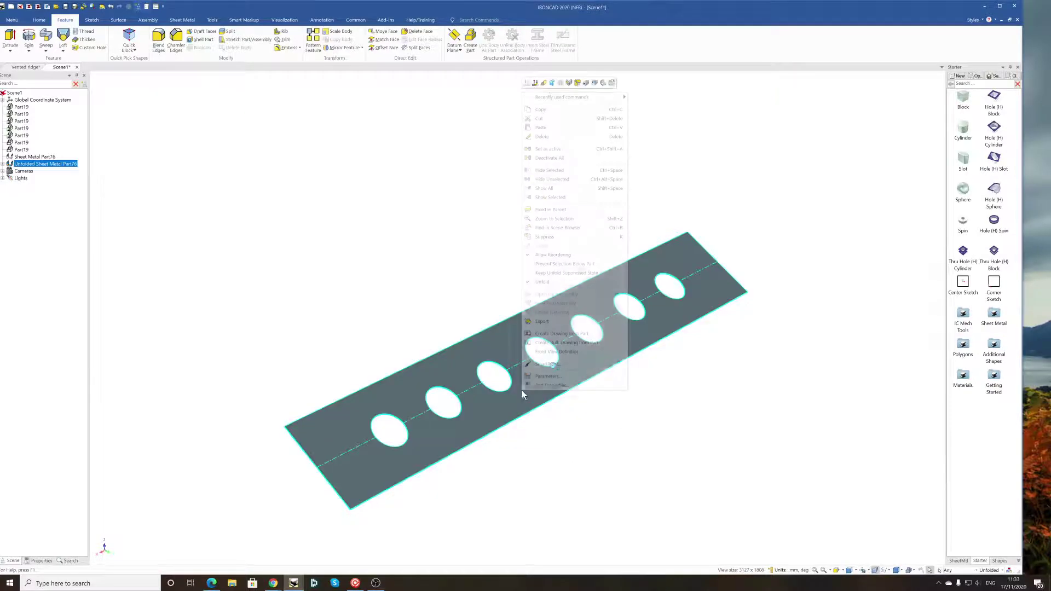
{"action": "left_click", "coordinate": [565, 283]}
{"action": "left_click", "coordinate": [1034, 498]}
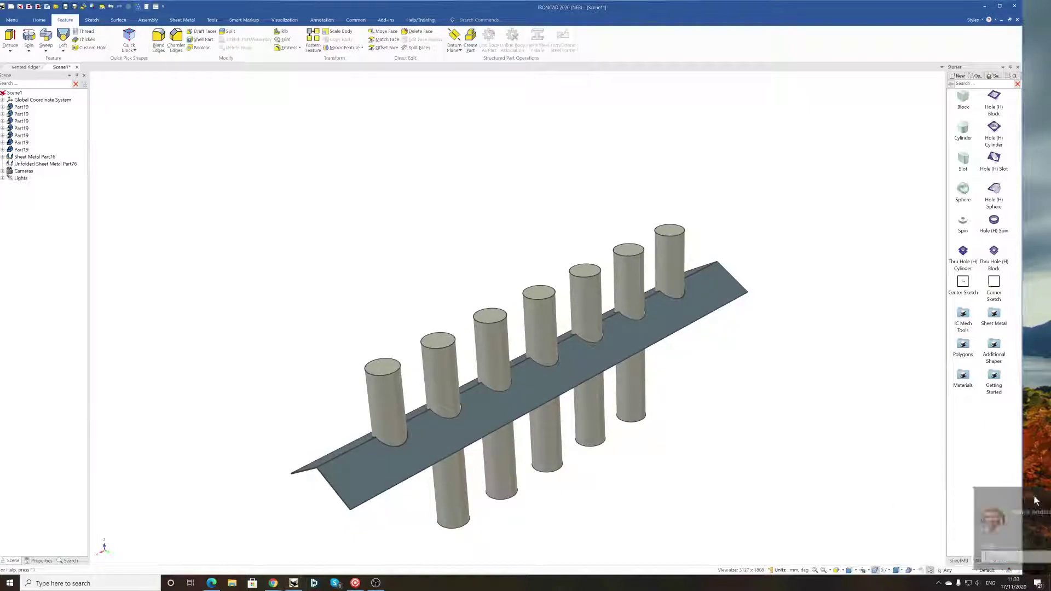
Place a block-shaped hole at the centre of the near end tube's top face and set its width to 1 mm
{"action": "middle_click_drag", "start_coordinate": [578, 477], "coordinate": [587, 453]}
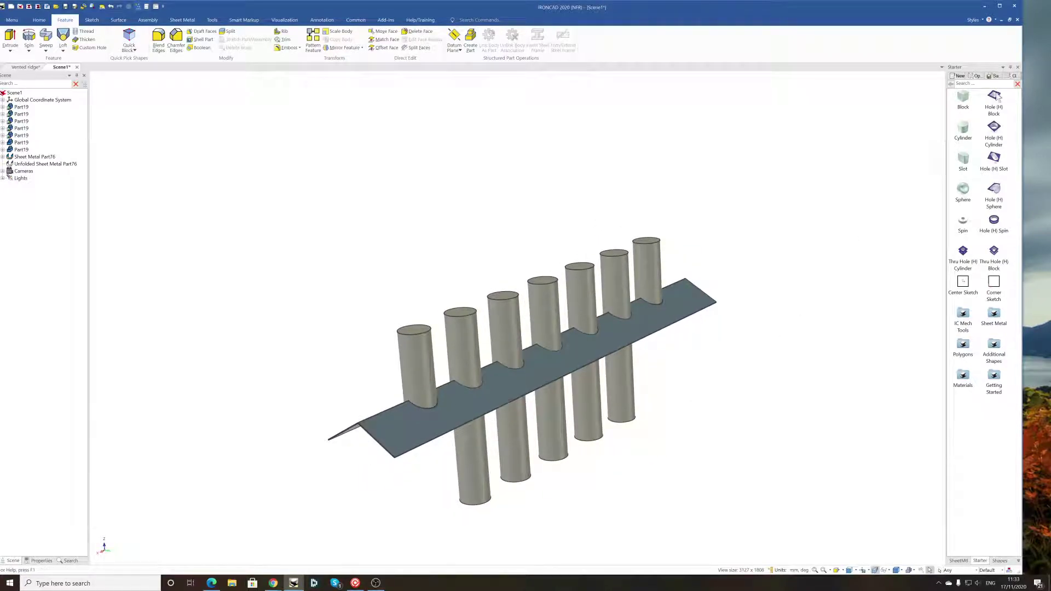
{"action": "left_click_drag", "start_coordinate": [962, 127], "coordinate": [414, 330]}
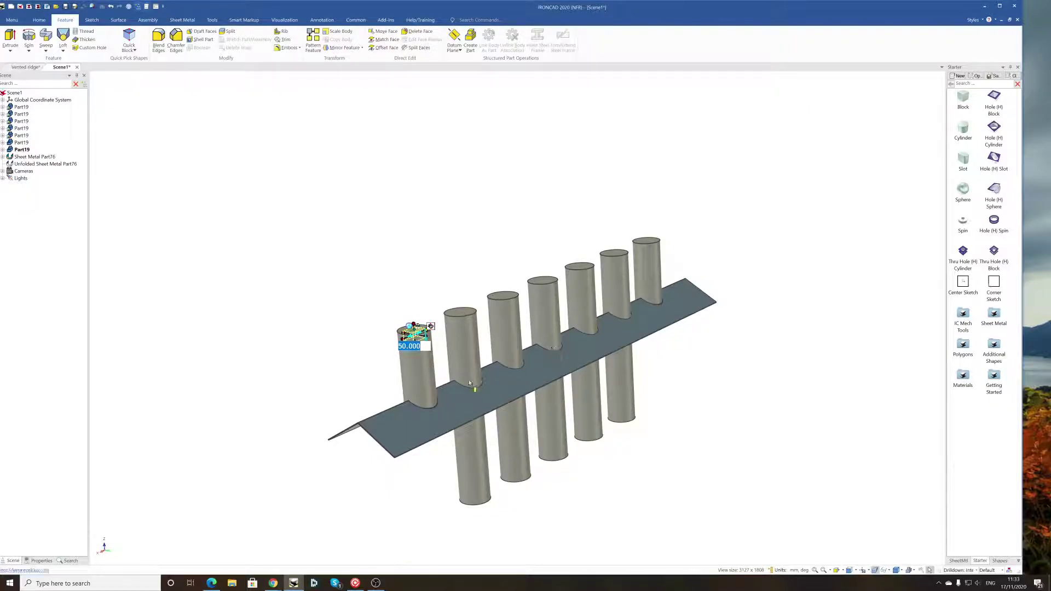
{"action": "scroll", "coordinate": [432, 345], "scroll_direction": "up", "scroll_amount": 6}
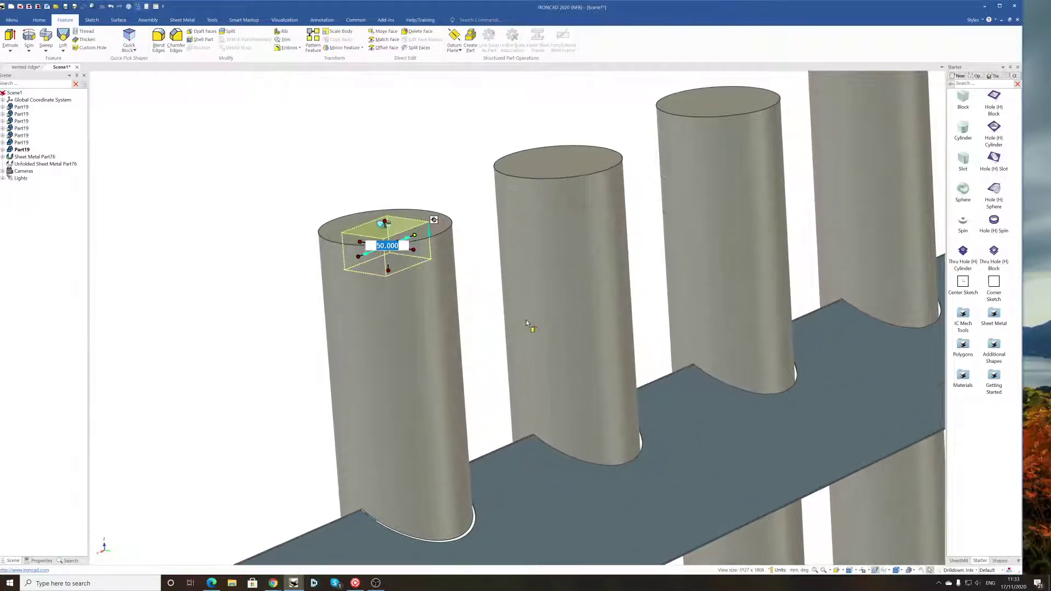
{"action": "middle_click_drag", "start_coordinate": [495, 356], "coordinate": [520, 409]}
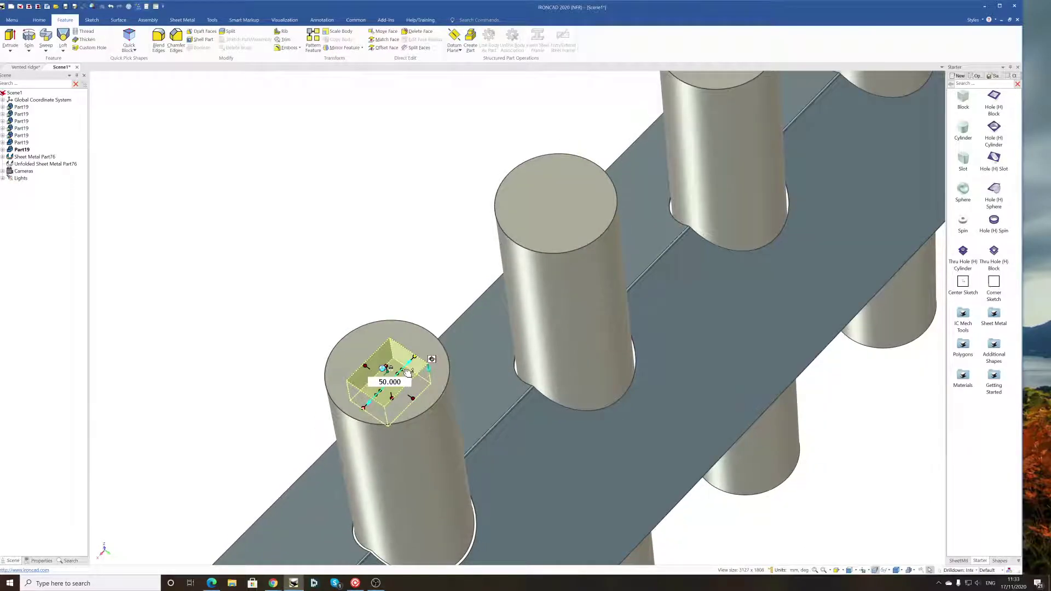
{"action": "left_click", "coordinate": [389, 382]}
{"action": "type", "text": "1"}
{"action": "key", "text": "Return"}
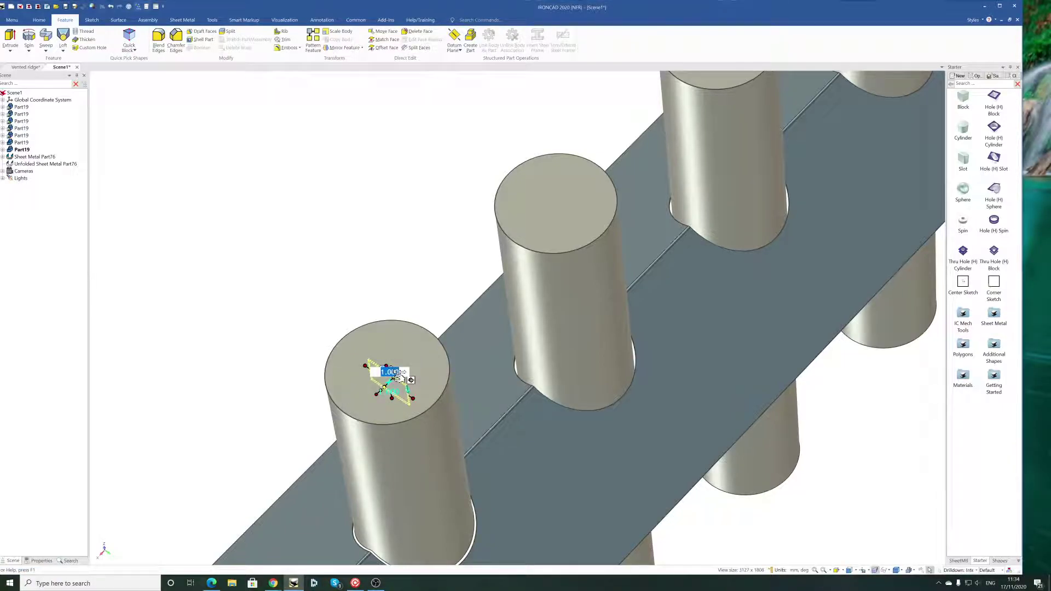
Stretch the 1 mm slit outward past the near end tube's wall and shorten its inner end, to about 144 mm long
{"action": "left_click_drag", "start_coordinate": [396, 378], "coordinate": [551, 498]}
{"action": "left_click", "coordinate": [453, 425]}
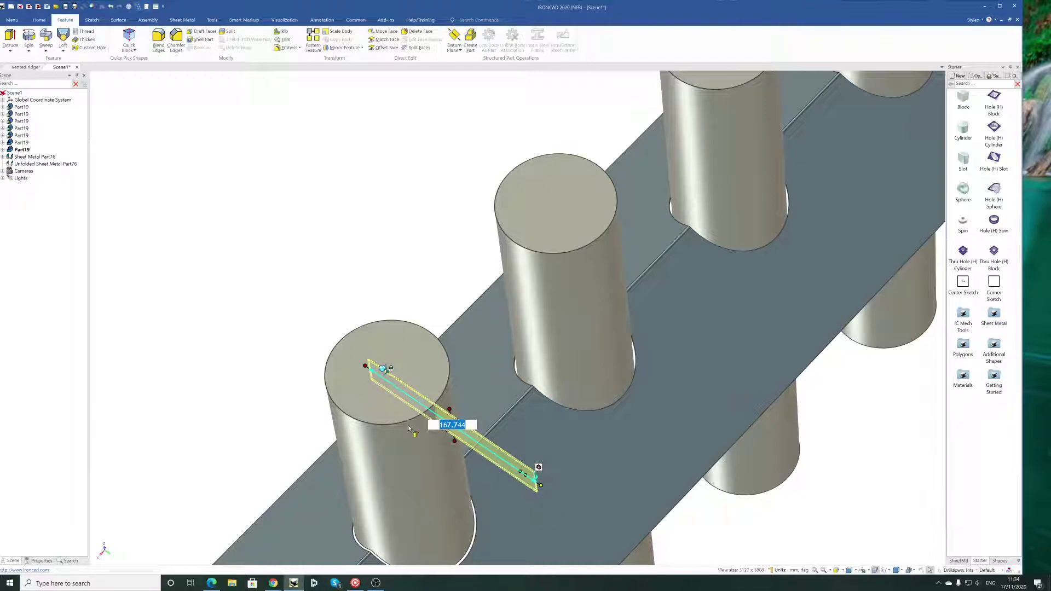
{"action": "left_click_drag", "start_coordinate": [365, 365], "coordinate": [387, 377]}
Deepen the slit through the full height of the near end tube and raise it above the top face, about 350 mm in total
{"action": "middle_click_drag", "start_coordinate": [556, 483], "coordinate": [476, 372]}
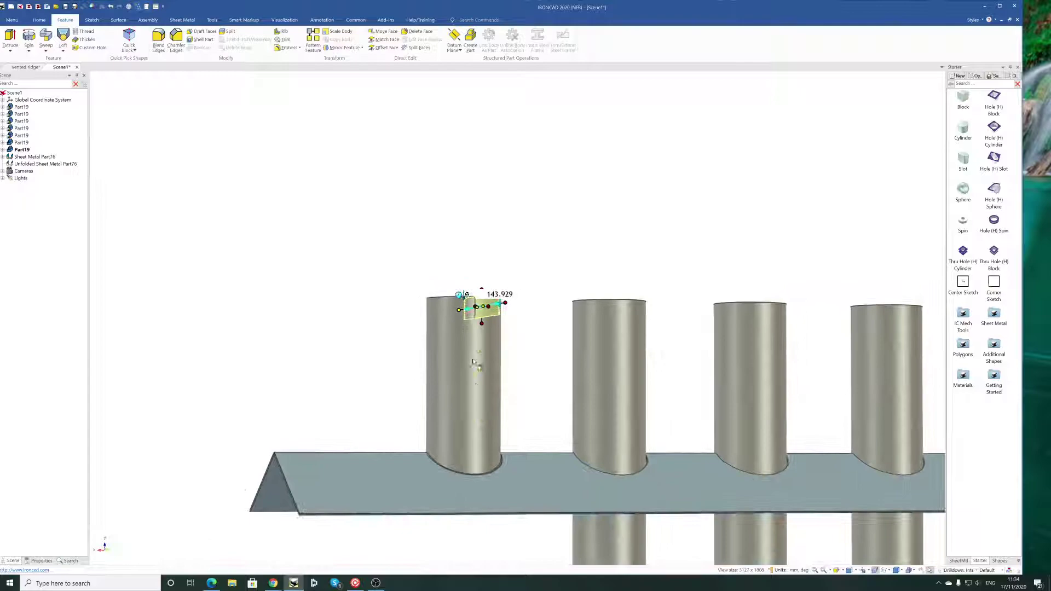
{"action": "left_click_drag", "start_coordinate": [482, 322], "coordinate": [500, 547]}
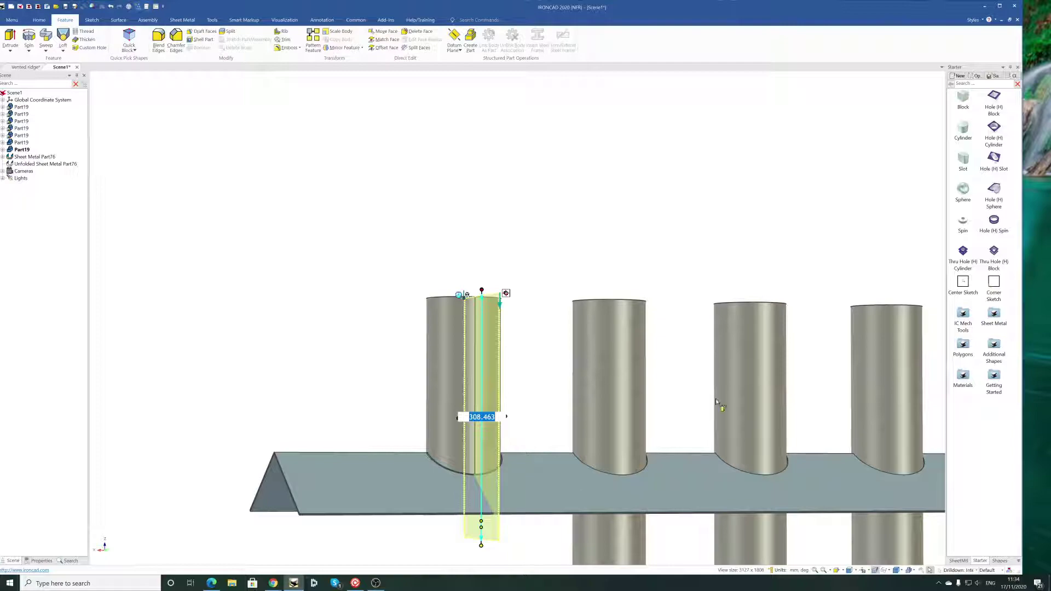
{"action": "scroll", "coordinate": [765, 411], "scroll_direction": "down", "scroll_amount": 1}
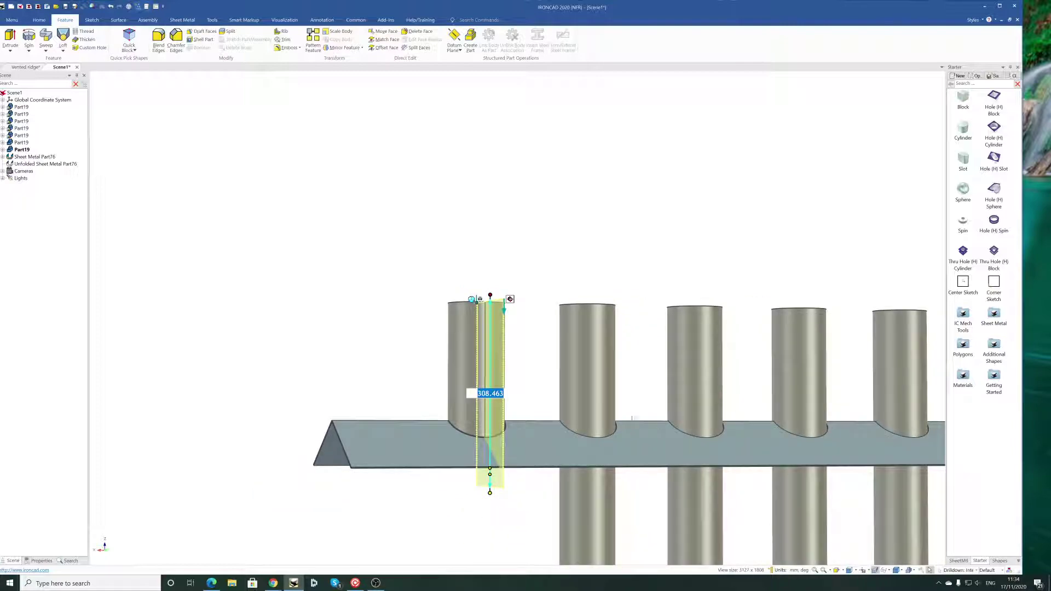
{"action": "left_click_drag", "start_coordinate": [490, 296], "coordinate": [490, 270]}
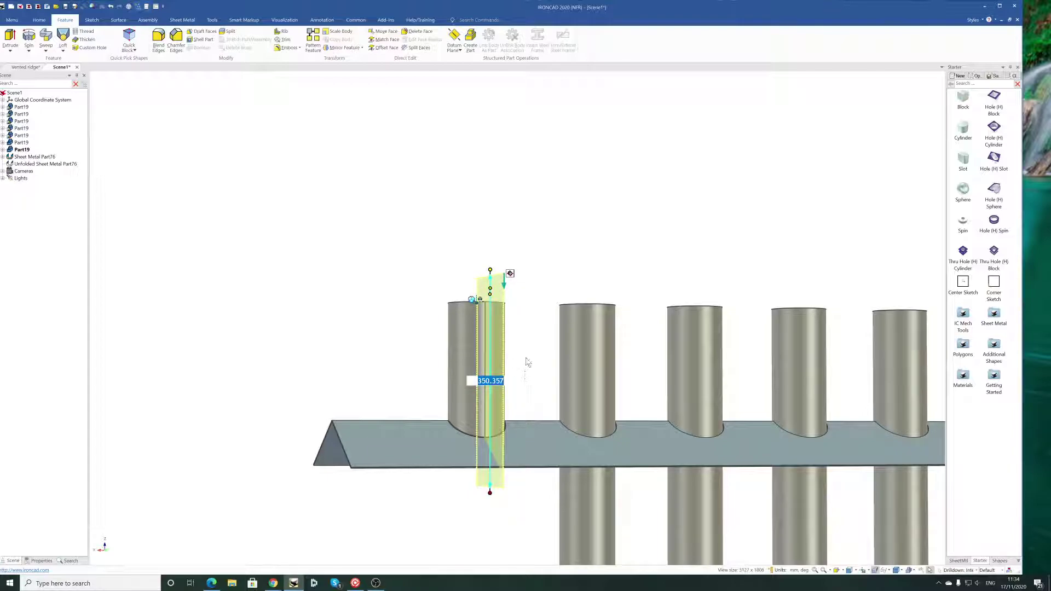
{"action": "left_click", "coordinate": [526, 359]}
Place a block-shaped hole at the centre of the second tube's top face and set its width to 1 mm
{"action": "middle_click_drag", "start_coordinate": [929, 426], "coordinate": [838, 523]}
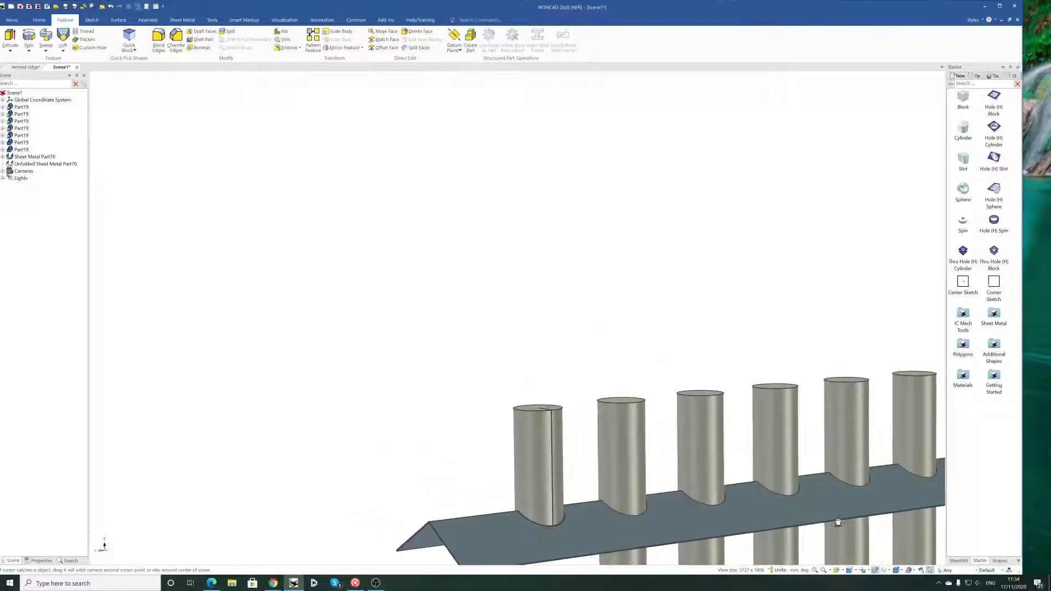
{"action": "key", "text": "F8"}
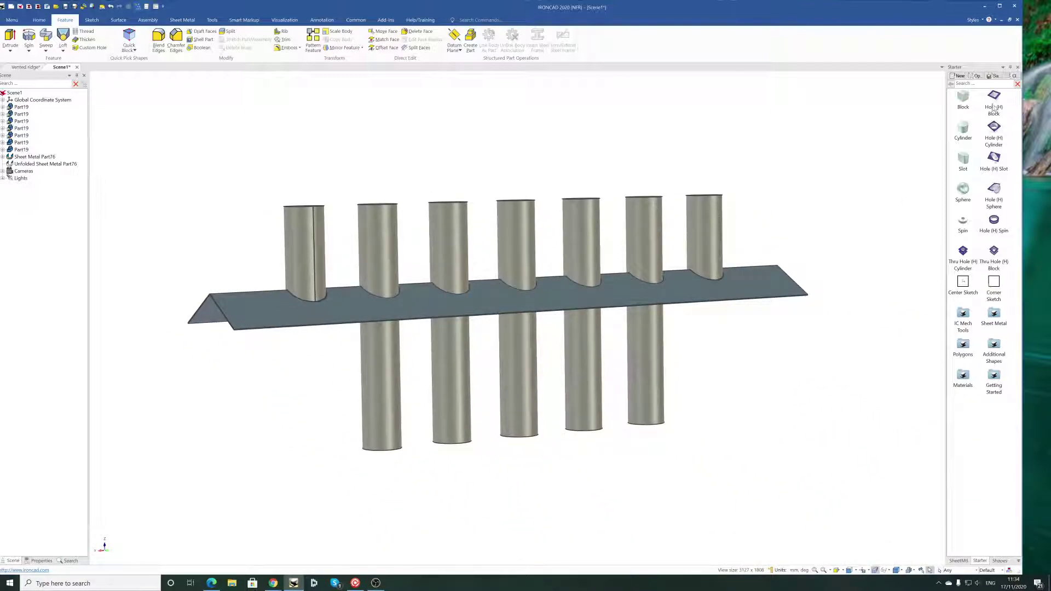
{"action": "middle_click_drag", "start_coordinate": [481, 278], "coordinate": [481, 316]}
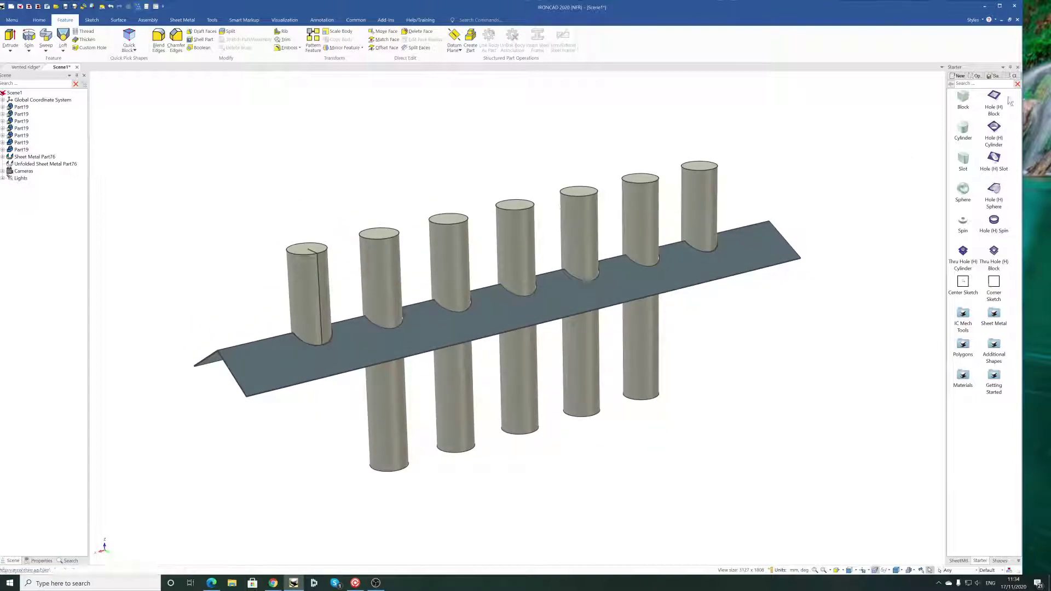
{"action": "left_click_drag", "start_coordinate": [992, 99], "coordinate": [379, 234]}
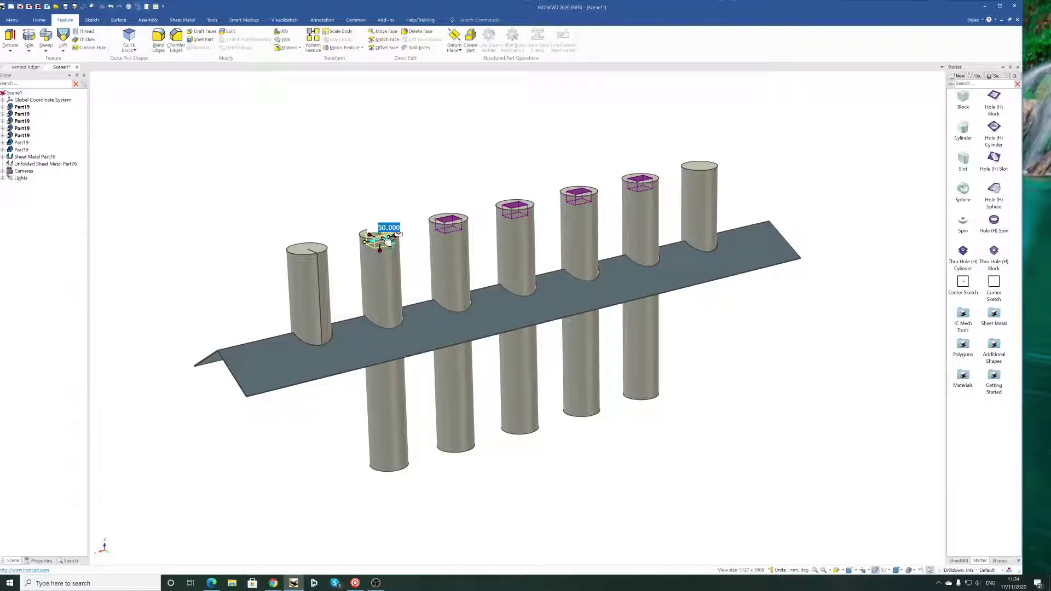
{"action": "type", "text": "1"}
{"action": "key", "text": "Tab"}
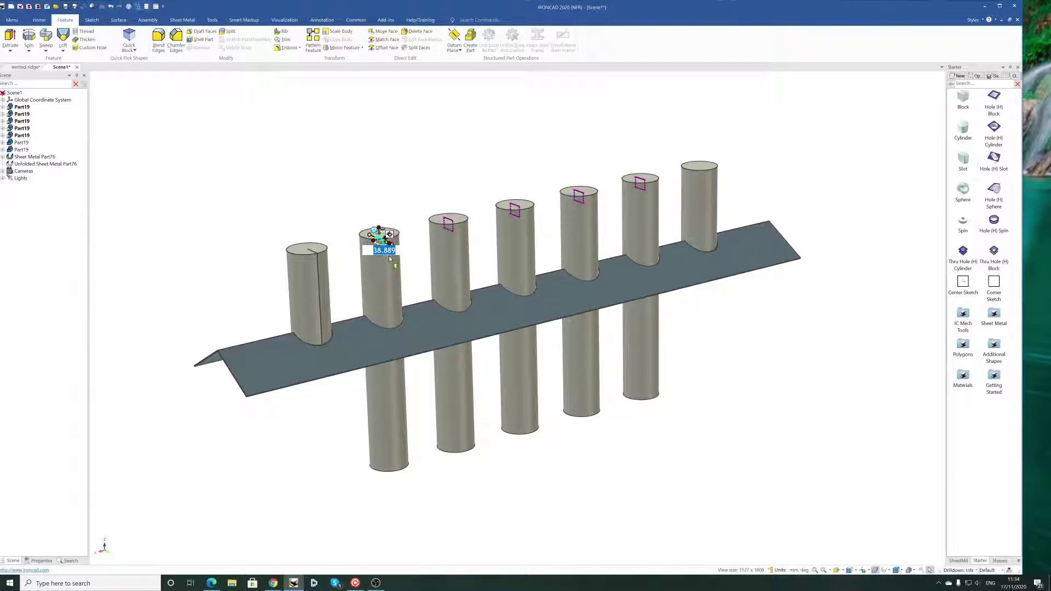
{"action": "scroll", "coordinate": [391, 259], "scroll_direction": "up", "scroll_amount": 2}
{"action": "key", "text": "Return"}
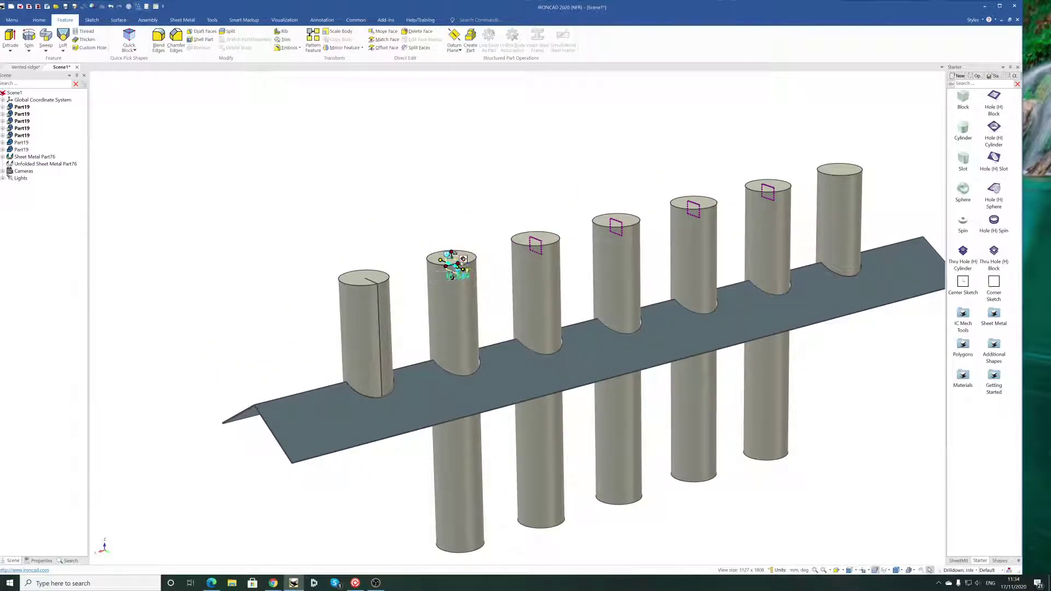
Extend the second tube's slit to about 175 mm deep and stretch it outward through the tube wall to about 72 mm long
{"action": "left_click_drag", "start_coordinate": [457, 275], "coordinate": [479, 525]}
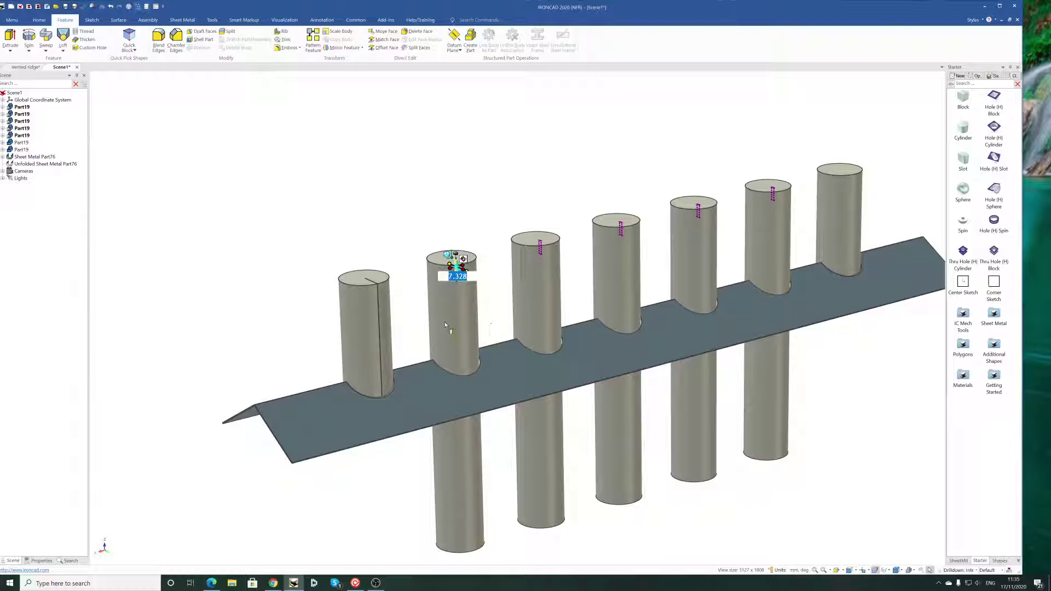
{"action": "scroll", "coordinate": [447, 323], "scroll_direction": "down", "scroll_amount": 2}
{"action": "middle_click_drag", "start_coordinate": [451, 308], "coordinate": [512, 306]}
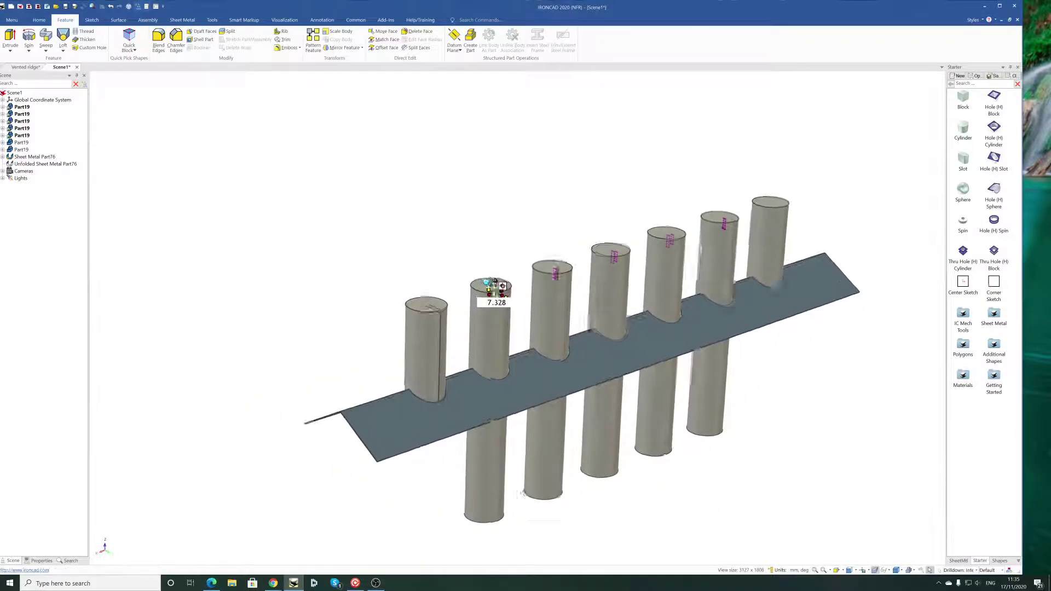
{"action": "scroll", "coordinate": [512, 307], "scroll_direction": "up", "scroll_amount": 3}
{"action": "left_click_drag", "start_coordinate": [504, 311], "coordinate": [507, 409]}
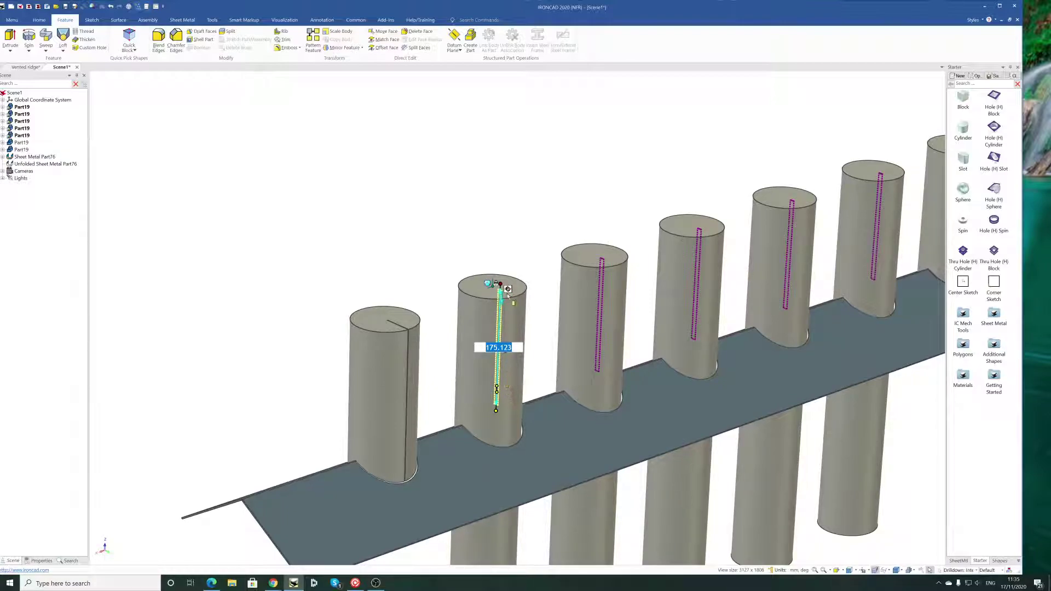
{"action": "middle_click_drag", "start_coordinate": [523, 370], "coordinate": [513, 351]}
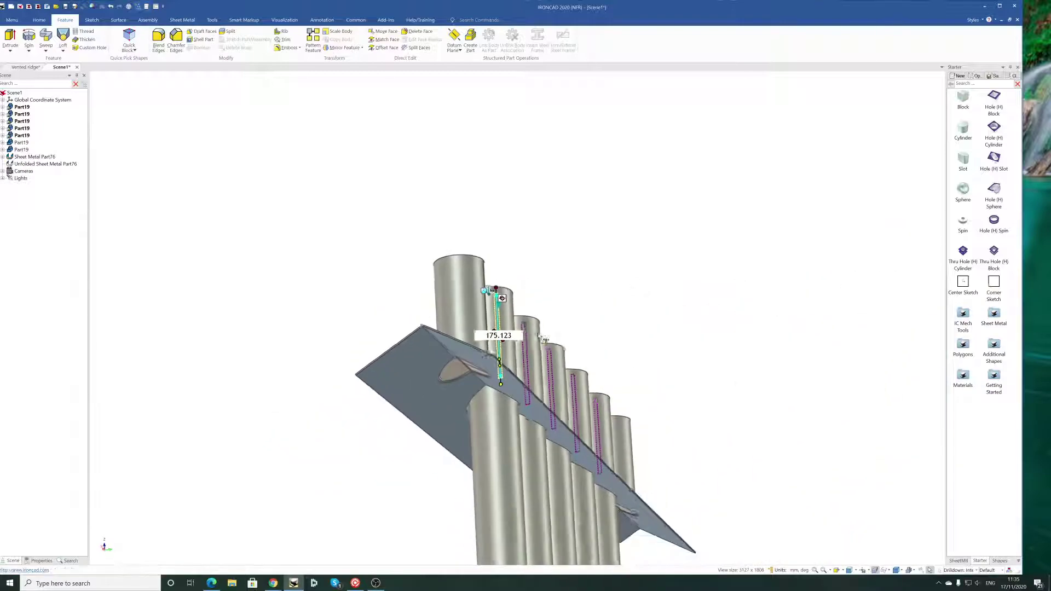
{"action": "left_click_drag", "start_coordinate": [508, 334], "coordinate": [544, 333]}
Deepen the second tube's slit past the lower end of the tube, to about 667 mm
{"action": "middle_click_drag", "start_coordinate": [643, 383], "coordinate": [463, 428]}
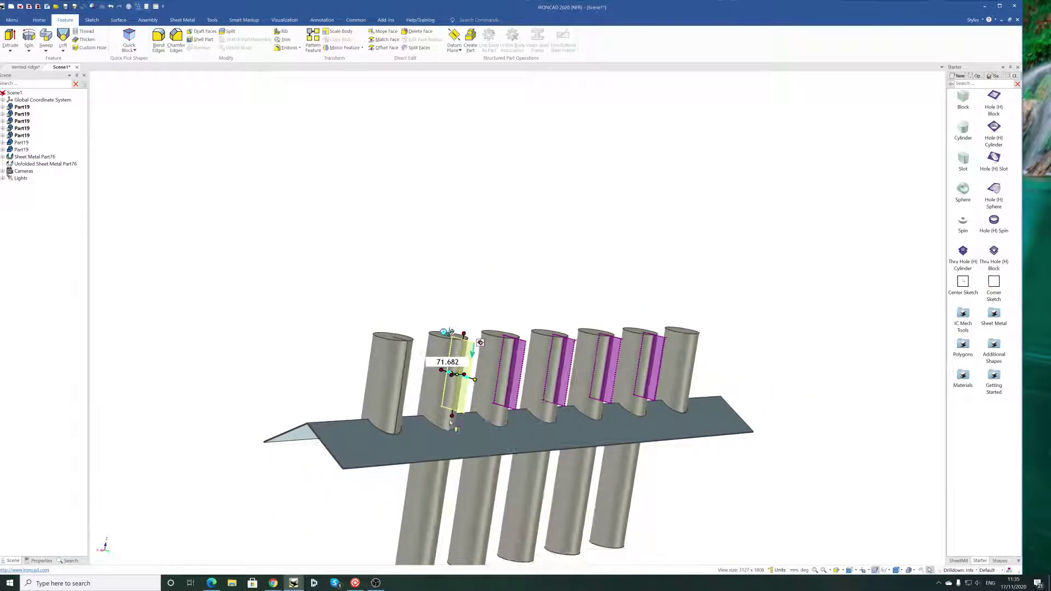
{"action": "scroll", "coordinate": [454, 417], "scroll_direction": "down", "scroll_amount": 2}
{"action": "left_click_drag", "start_coordinate": [471, 392], "coordinate": [445, 541]}
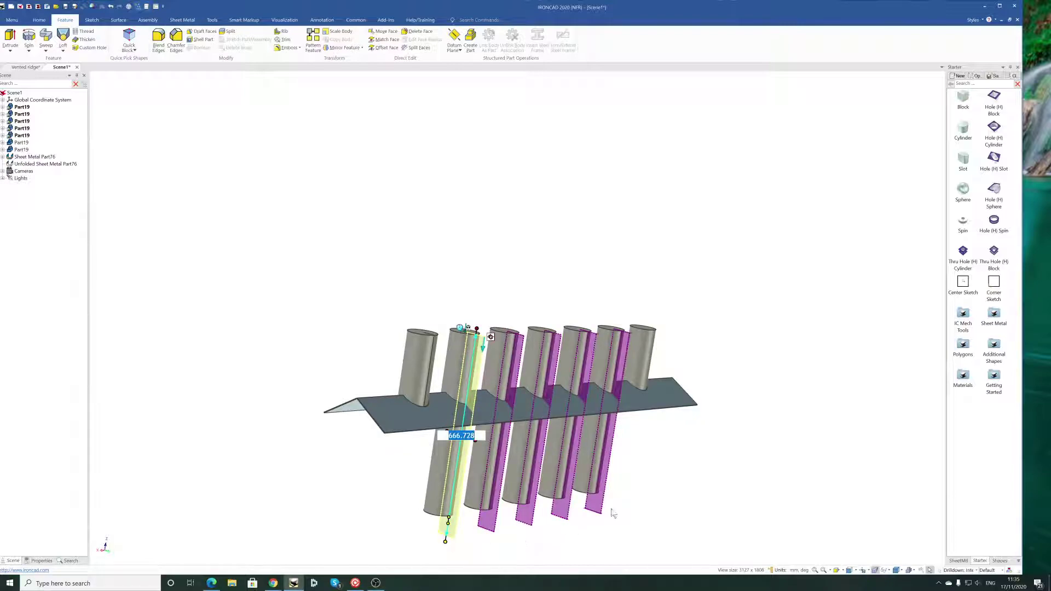
Place a block-shaped hole at the centre of the last uncut end tube's top face and set its width to 1 mm
{"action": "middle_click_drag", "start_coordinate": [710, 390], "coordinate": [697, 369]}
{"action": "middle_click_drag", "start_coordinate": [704, 324], "coordinate": [824, 207]}
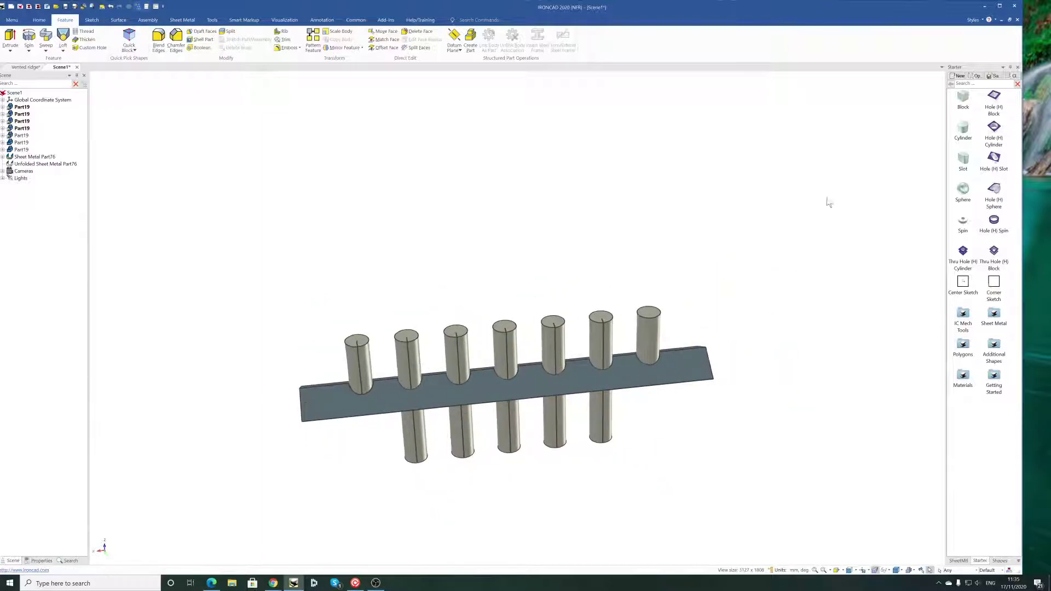
{"action": "left_click_drag", "start_coordinate": [994, 98], "coordinate": [650, 312]}
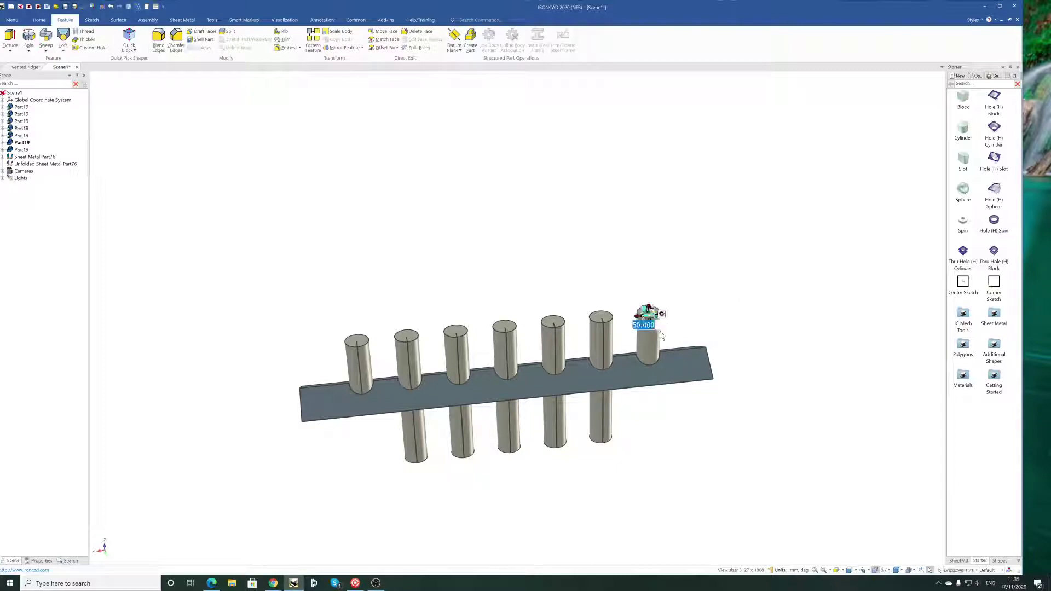
{"action": "scroll", "coordinate": [661, 345], "scroll_direction": "up", "scroll_amount": 2}
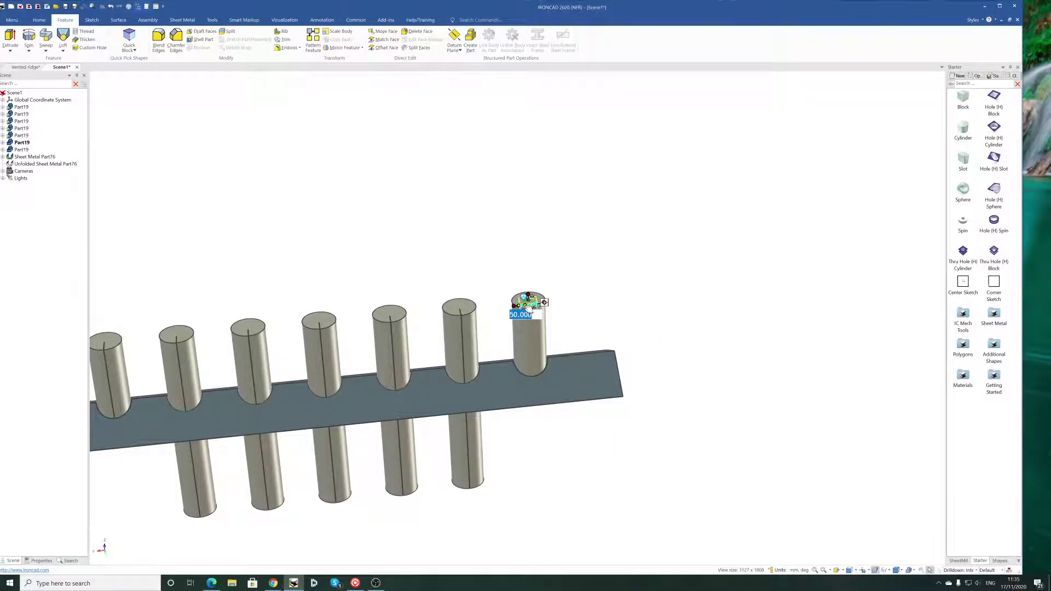
{"action": "type", "text": "1"}
{"action": "key", "text": "Return"}
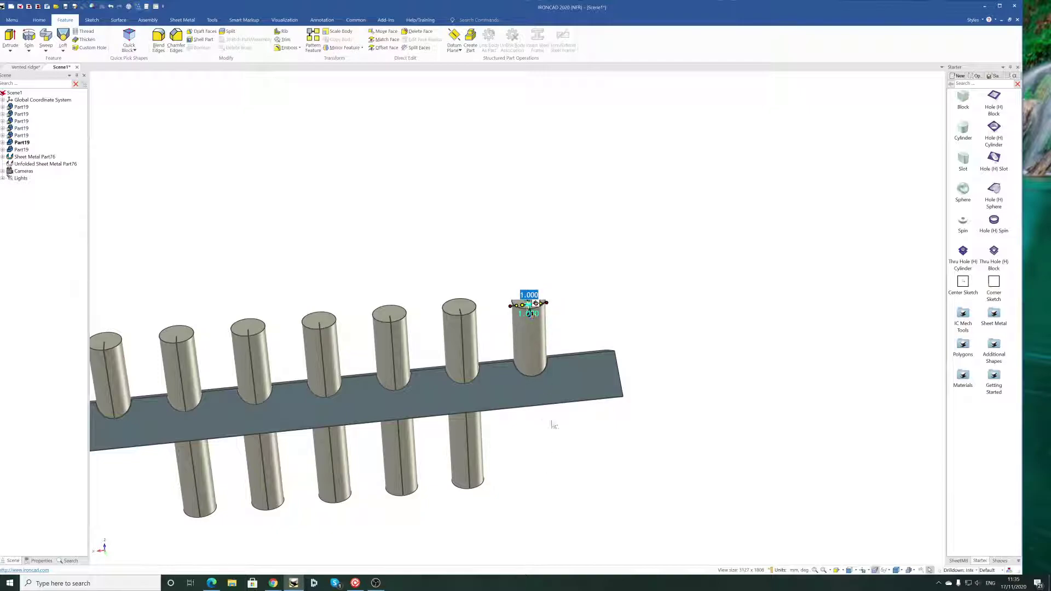
Deepen the last tube's slit to about 477 mm and stretch it outward through the tube wall to about 103 mm long
{"action": "scroll", "coordinate": [552, 437], "scroll_direction": "up", "scroll_amount": 3}
{"action": "middle_click_drag", "start_coordinate": [486, 282], "coordinate": [493, 269]}
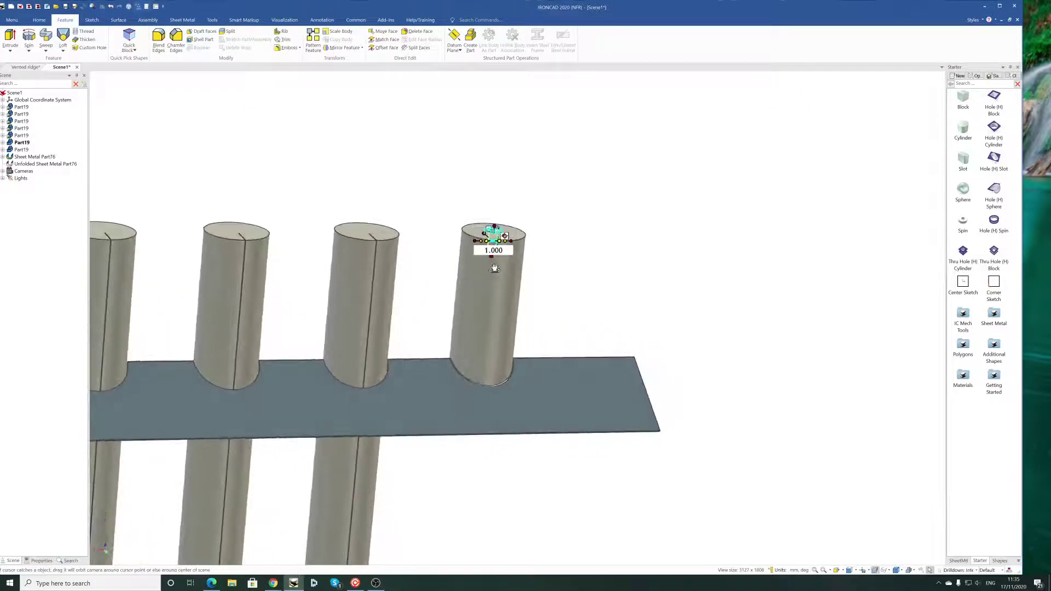
{"action": "left_click_drag", "start_coordinate": [498, 253], "coordinate": [503, 564]}
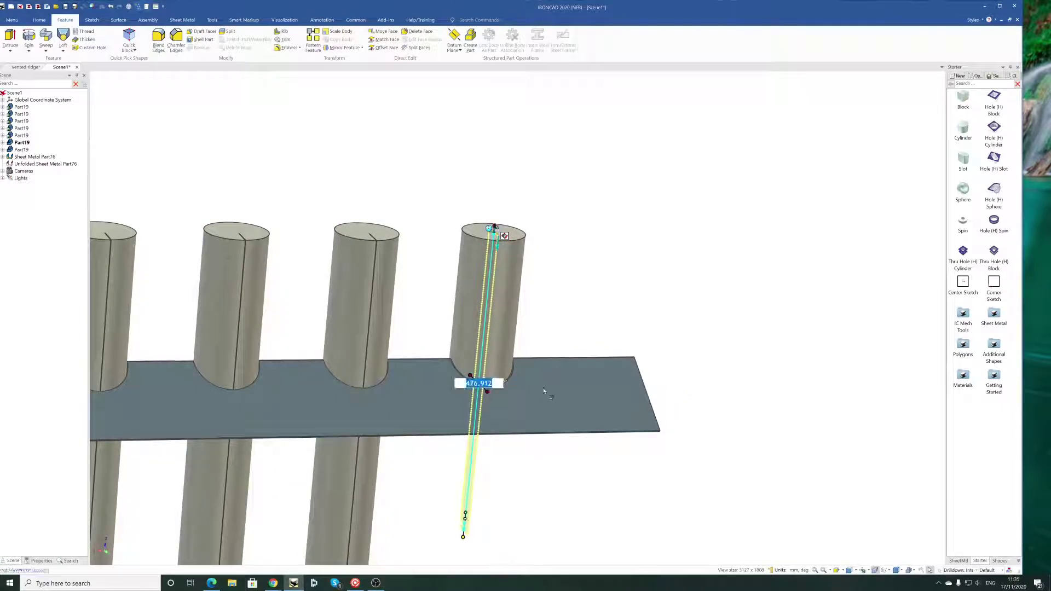
{"action": "left_click_drag", "start_coordinate": [489, 389], "coordinate": [533, 428]}
{"action": "middle_click_drag", "start_coordinate": [587, 232], "coordinate": [617, 250]}
{"action": "left_click_drag", "start_coordinate": [519, 272], "coordinate": [519, 296]}
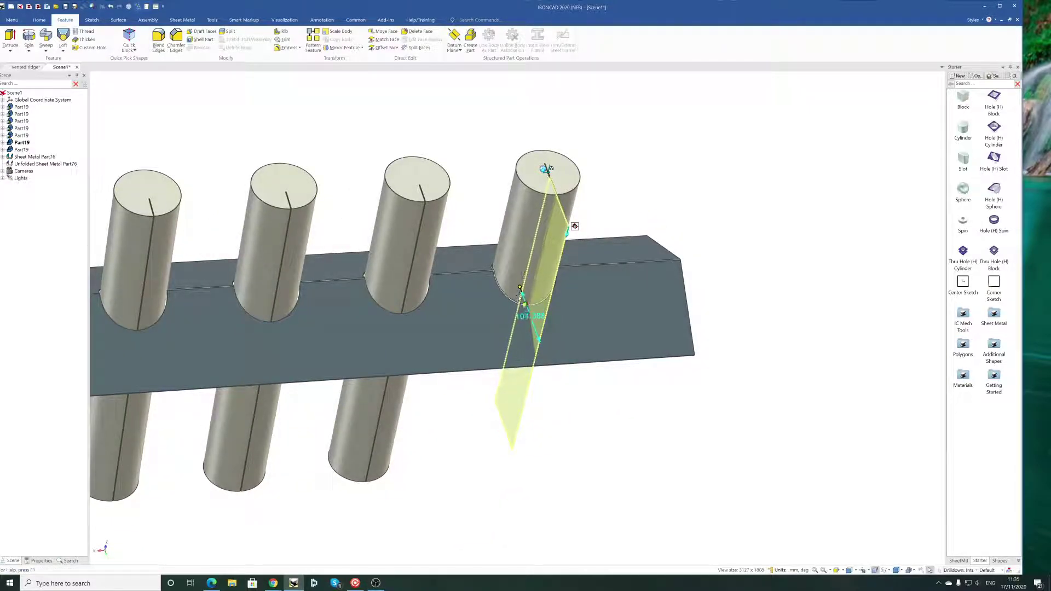
{"action": "left_click", "coordinate": [629, 432]}
Start a conversion to sheet metal parts and pick the outer cylindrical faces of all seven tubes
{"action": "middle_click_drag", "start_coordinate": [537, 438], "coordinate": [331, 390]}
{"action": "scroll", "coordinate": [513, 435], "scroll_direction": "down", "scroll_amount": 5}
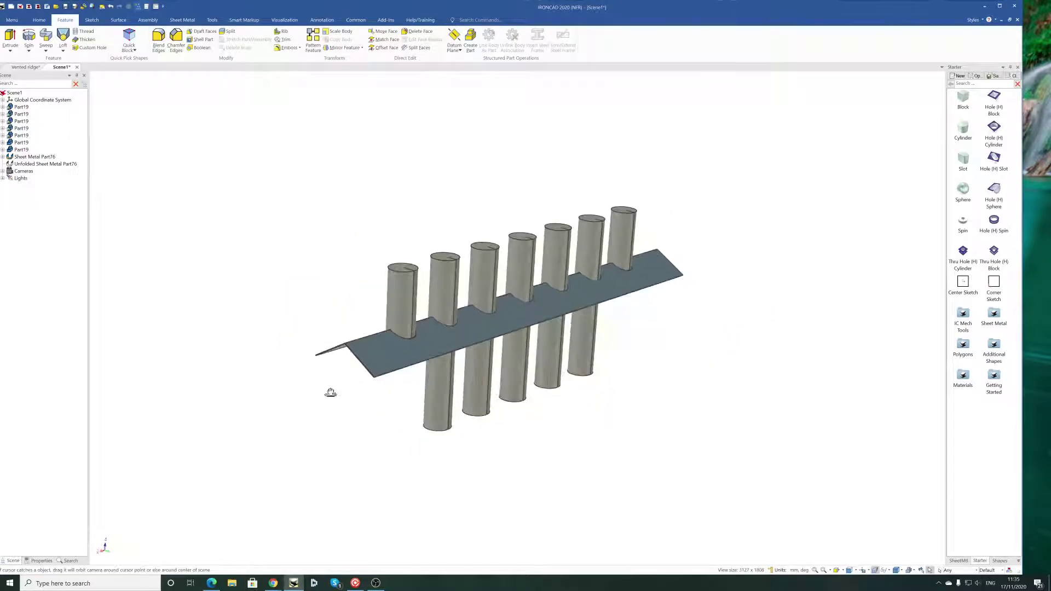
{"action": "middle_click_drag", "start_coordinate": [697, 371], "coordinate": [717, 336]}
{"action": "left_click", "coordinate": [185, 21]}
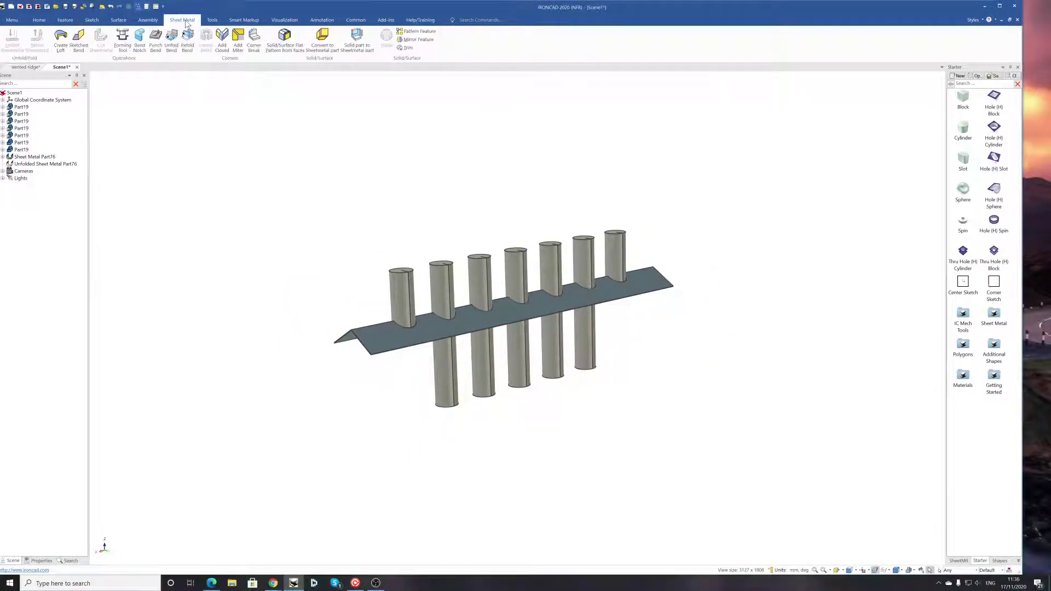
{"action": "left_click", "coordinate": [323, 37]}
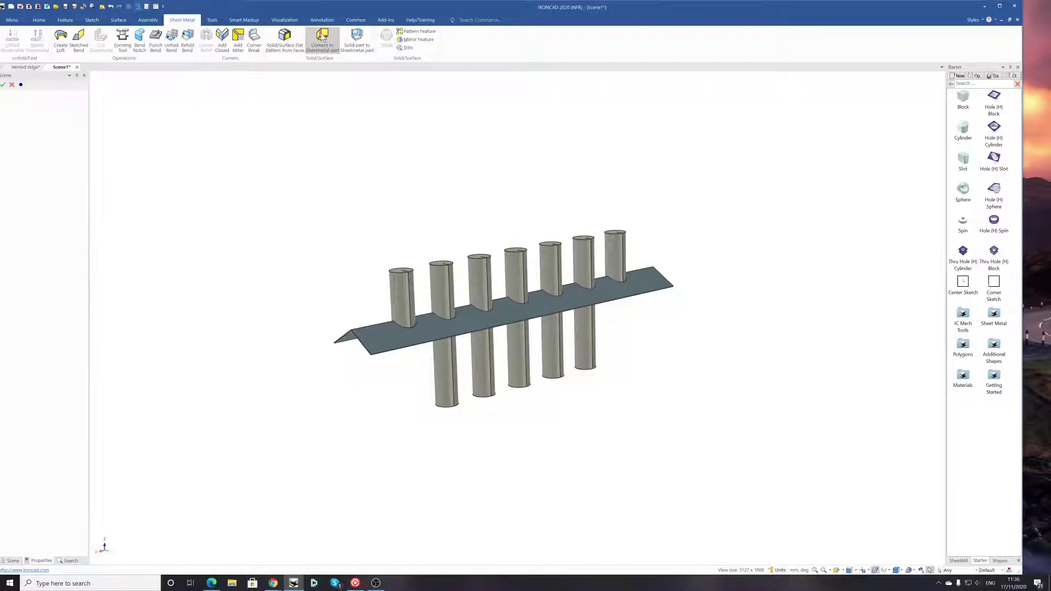
{"action": "left_click", "coordinate": [401, 301]}
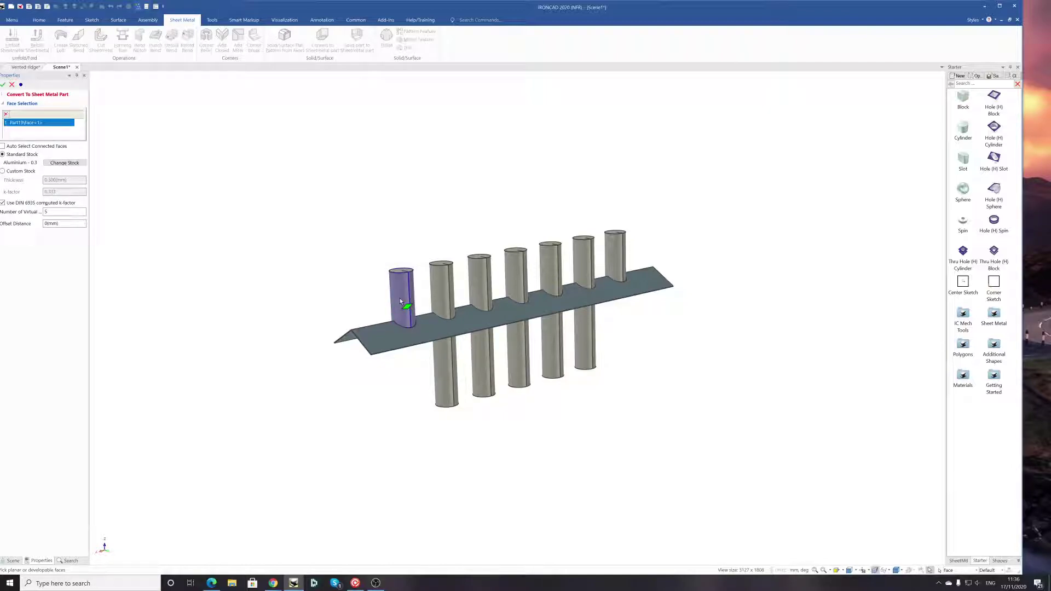
{"action": "left_click", "coordinate": [447, 296]}
{"action": "left_click", "coordinate": [483, 279]}
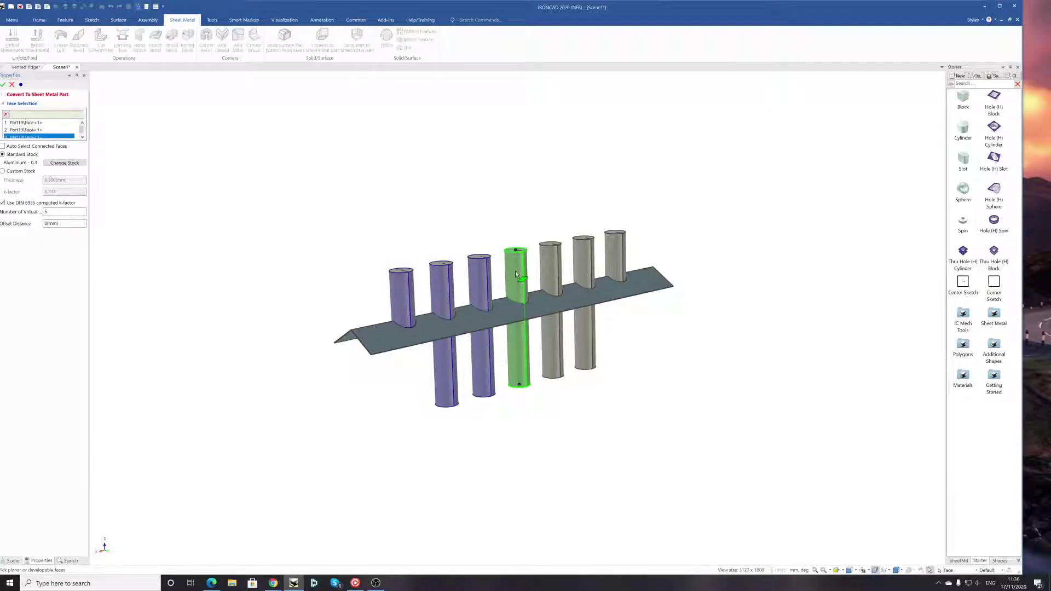
{"action": "left_click", "coordinate": [515, 270]}
{"action": "left_click", "coordinate": [547, 265]}
{"action": "left_click", "coordinate": [584, 264]}
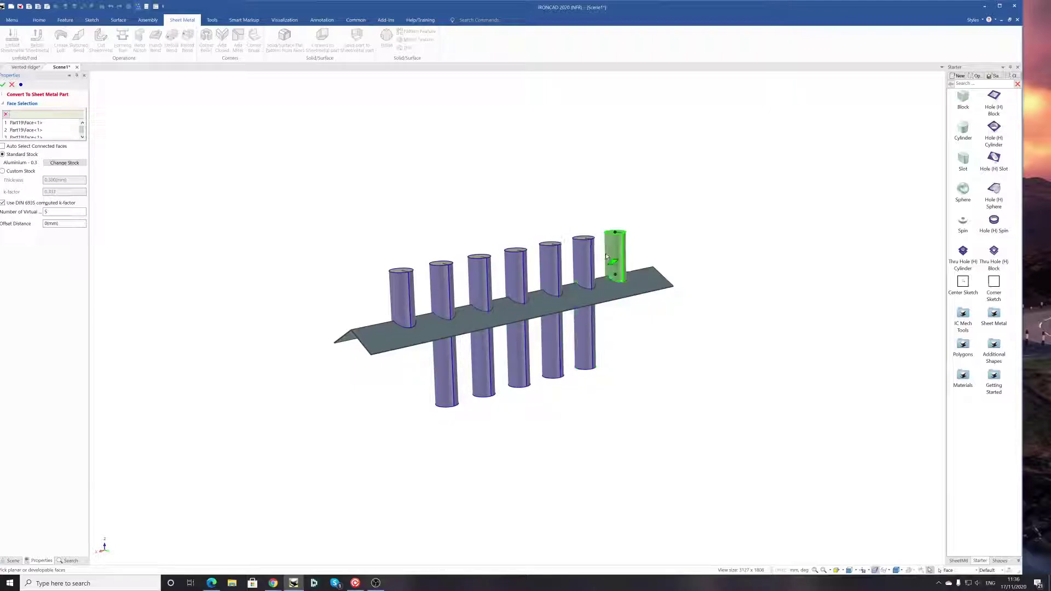
{"action": "left_click", "coordinate": [612, 256]}
Use custom stock with a thickness of 2 mm and convert the selected tube faces into sheet metal parts
{"action": "left_click", "coordinate": [5, 171]}
{"action": "double_click", "coordinate": [58, 180]}
{"action": "type", "text": "4"}
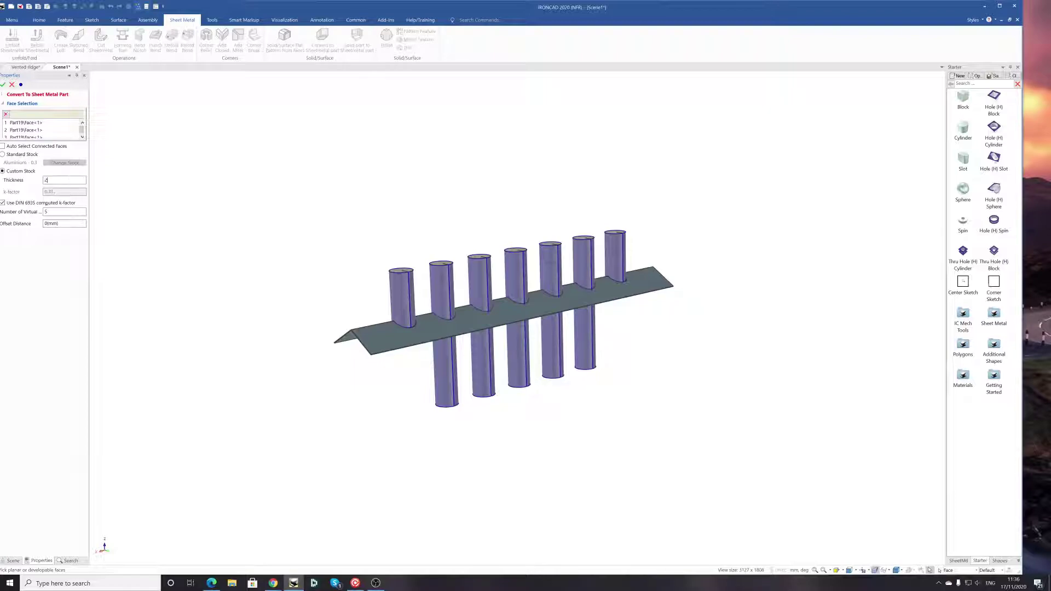
{"action": "left_click", "coordinate": [3, 85]}
Unfold the third sheet metal tube into its flat pattern and fold it back again
{"action": "middle_click_drag", "start_coordinate": [590, 319], "coordinate": [493, 307]}
{"action": "left_click", "coordinate": [478, 347]}
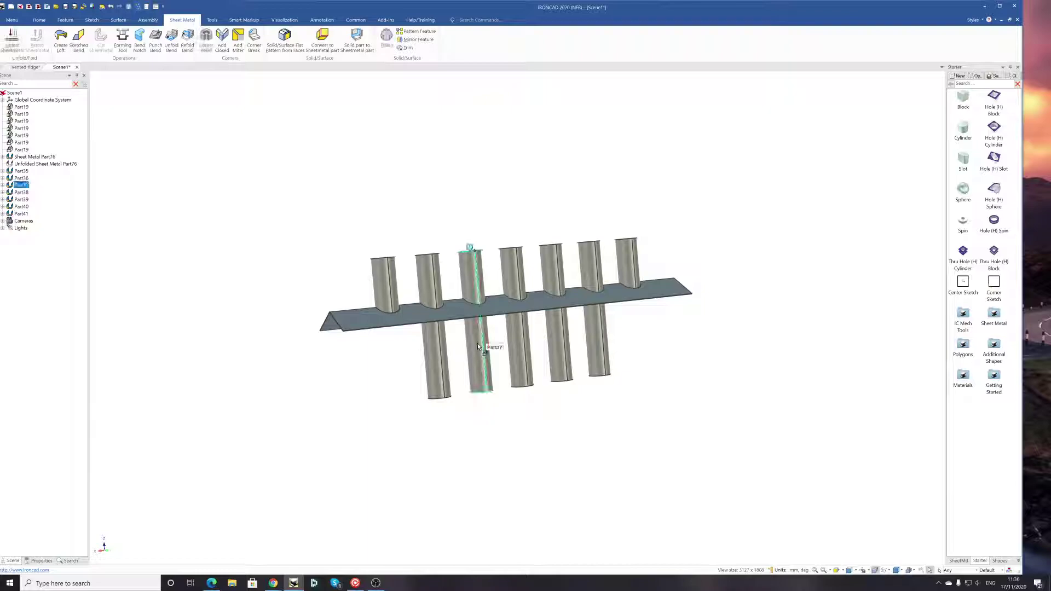
{"action": "right_click", "coordinate": [478, 346]}
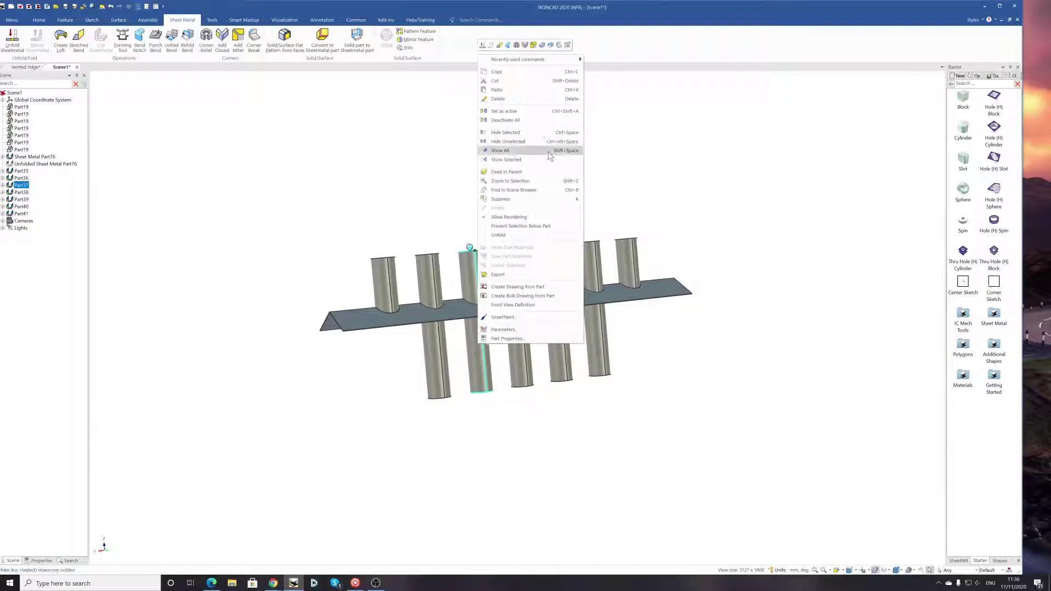
{"action": "left_click", "coordinate": [515, 236]}
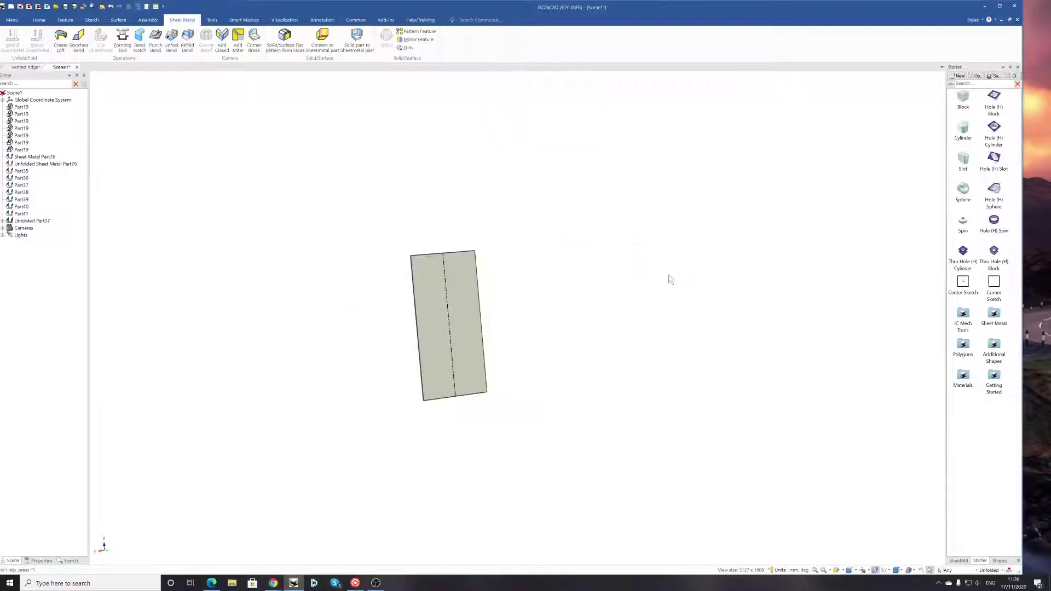
{"action": "right_click", "coordinate": [477, 328]}
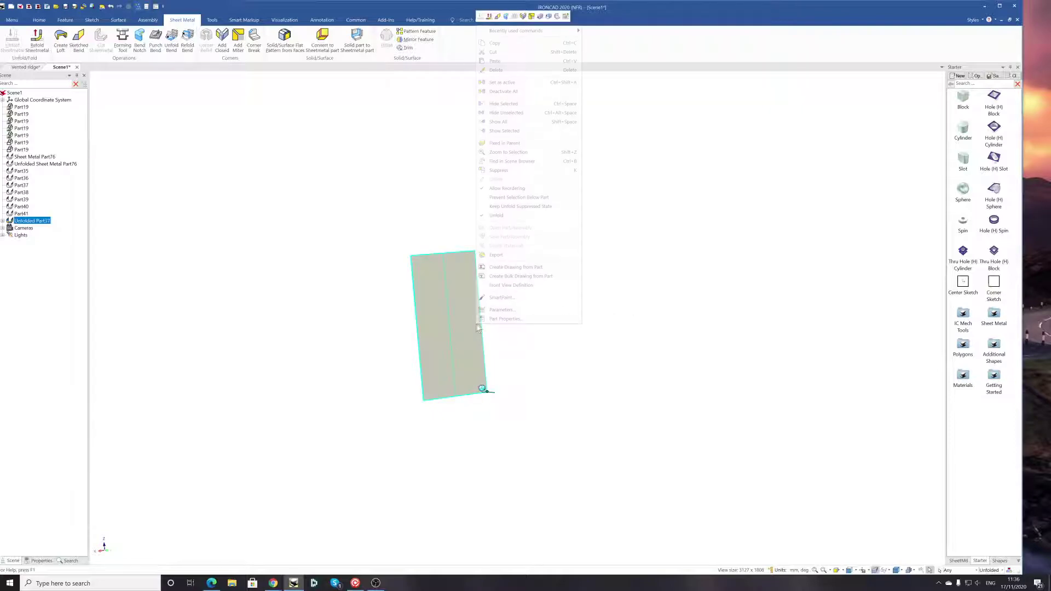
{"action": "left_click", "coordinate": [508, 217]}
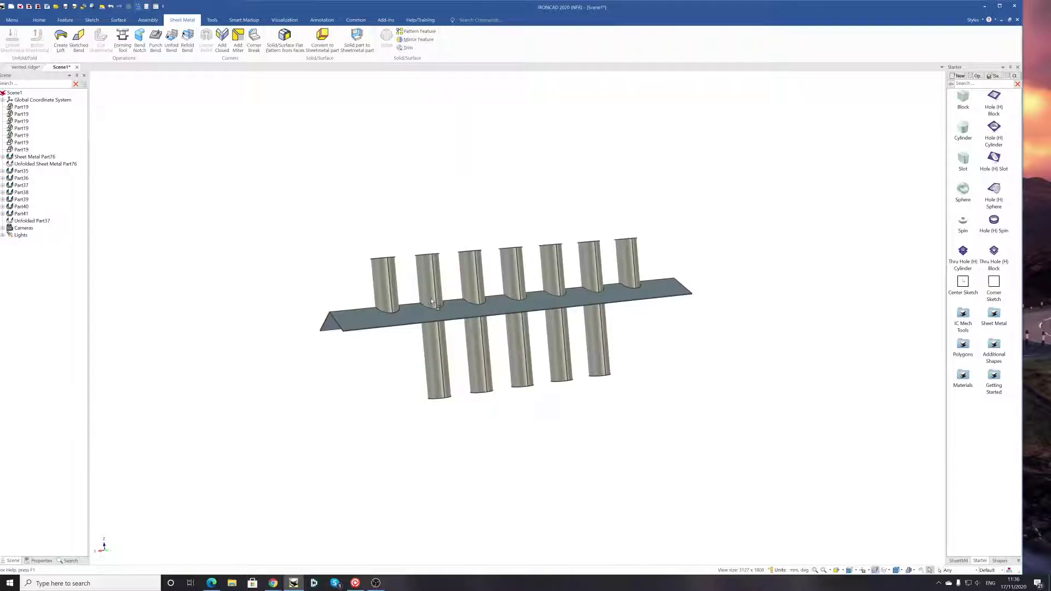
Unfold the short end tube beside the near gable of the ridge and return it to its folded form
{"action": "right_click", "coordinate": [385, 296]}
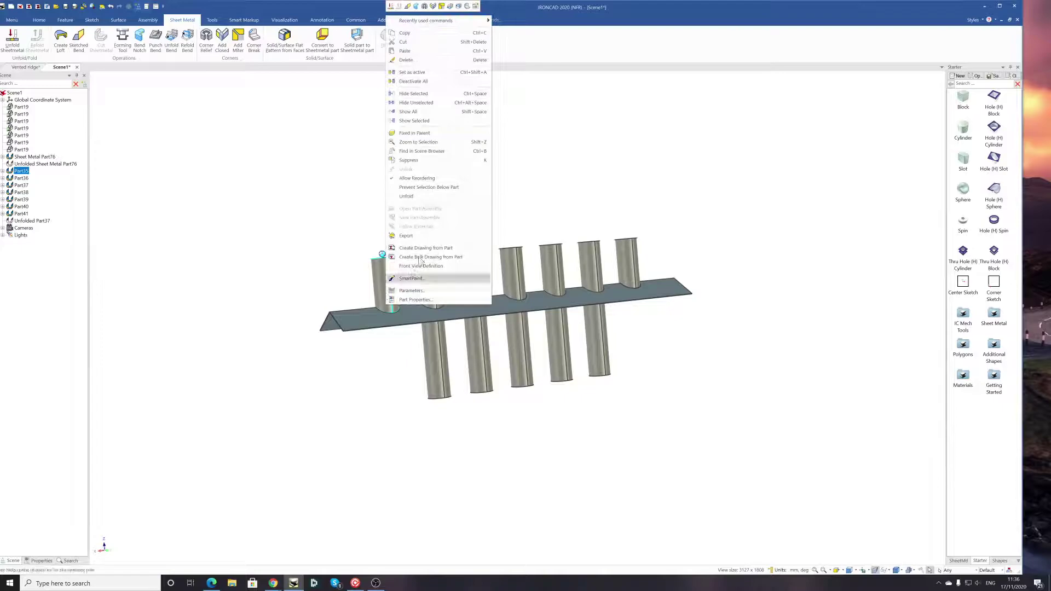
{"action": "left_click", "coordinate": [419, 196]}
{"action": "right_click", "coordinate": [369, 281]}
{"action": "left_click", "coordinate": [398, 207]}
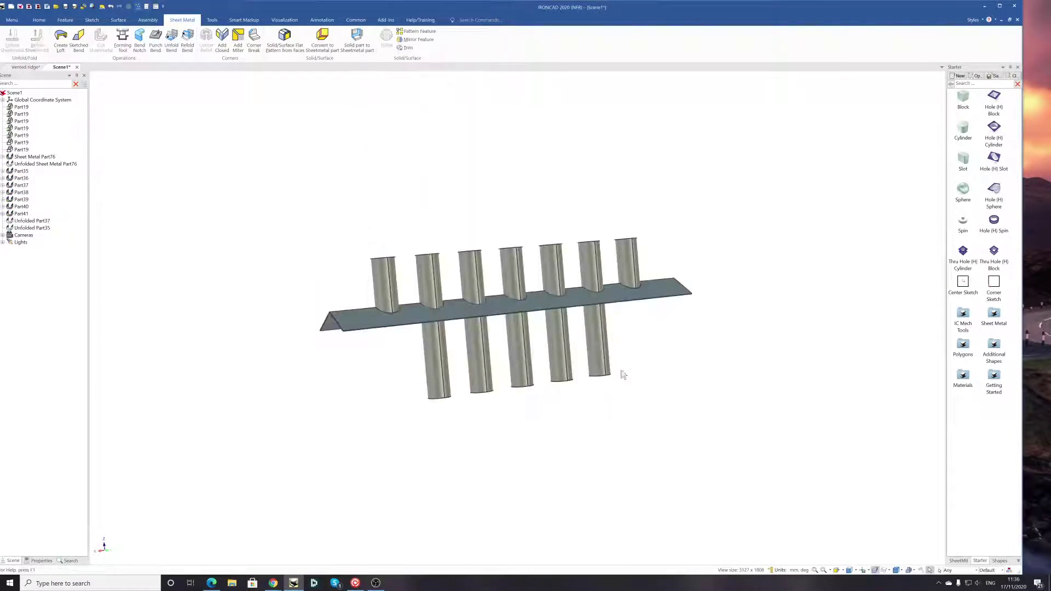
Examine the sheet metal tubes and their passage through the ridge from several sides
{"action": "mouse_move", "coordinate": [664, 427]}
{"action": "middle_mouse_down"}
{"action": "mouse_move", "coordinate": [653, 467]}
{"action": "mouse_move", "coordinate": [755, 435]}
{"action": "mouse_move", "coordinate": [702, 399]}
{"action": "mouse_move", "coordinate": [573, 455]}
{"action": "mouse_move", "coordinate": [666, 427]}
{"action": "mouse_move", "coordinate": [607, 447]}
{"action": "mouse_move", "coordinate": [514, 455]}
{"action": "mouse_move", "coordinate": [656, 427]}
{"action": "middle_mouse_up"}
{"action": "scroll", "coordinate": [469, 317], "scroll_direction": "up", "scroll_amount": 3}
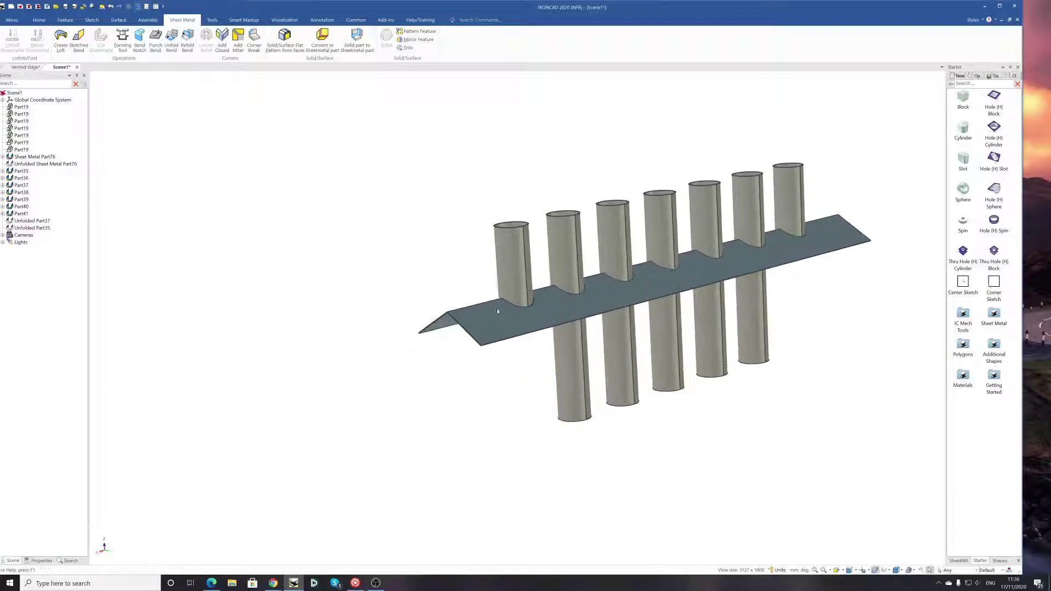
{"action": "scroll", "coordinate": [469, 318], "scroll_direction": "up", "scroll_amount": 4}
{"action": "middle_click_drag", "start_coordinate": [446, 361], "coordinate": [584, 352]}
{"action": "middle_click_drag", "start_coordinate": [695, 404], "coordinate": [673, 392]}
{"action": "middle_click_drag", "start_coordinate": [439, 336], "coordinate": [437, 298]}
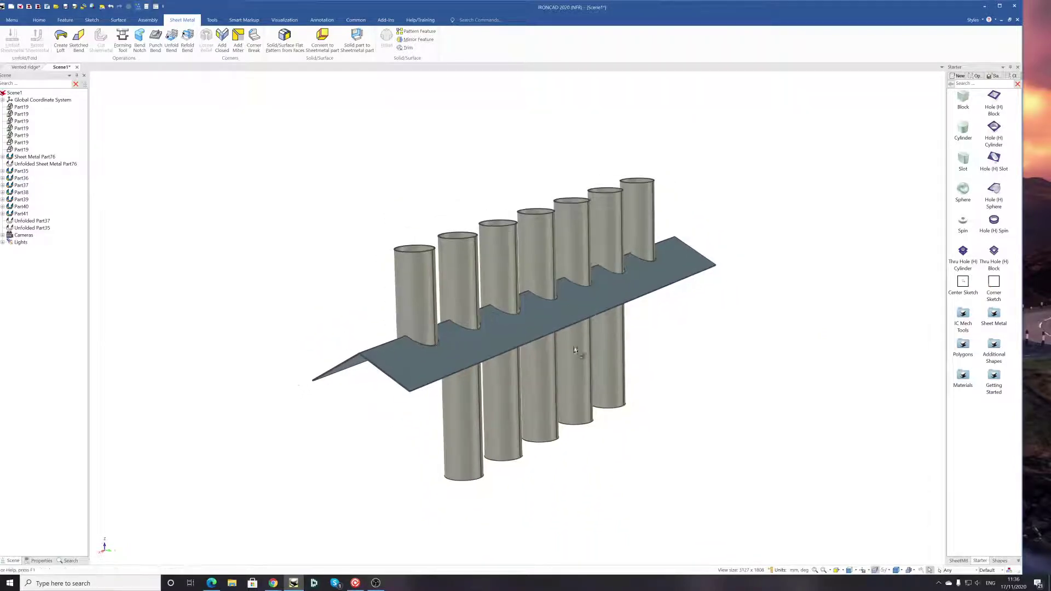
Switch to the Vented ridge scene, open it in KeyShot for rendering and dismiss the welcome window
{"action": "left_click", "coordinate": [29, 68]}
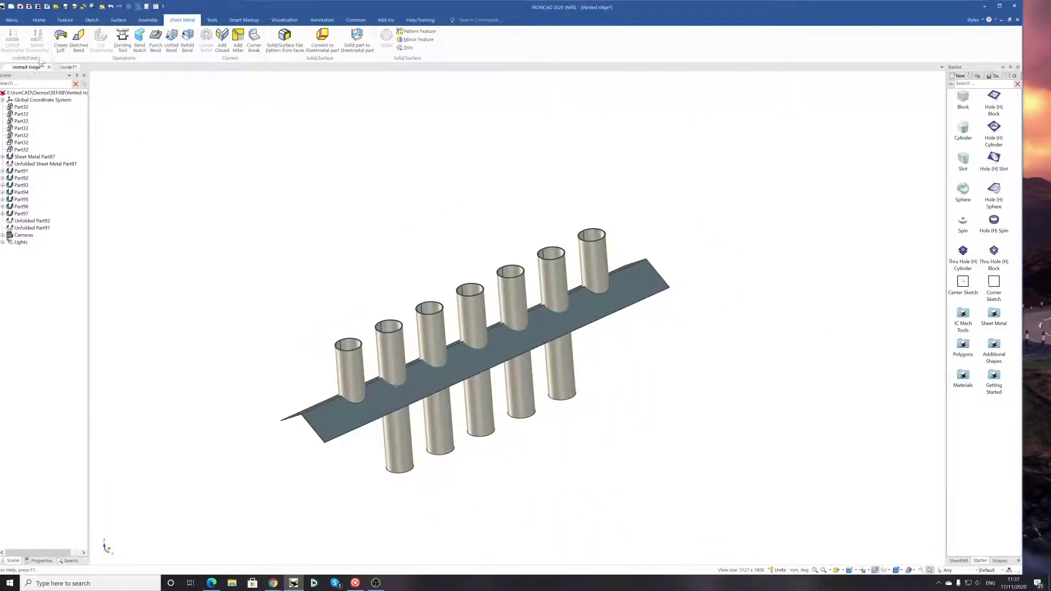
{"action": "left_click", "coordinate": [385, 20]}
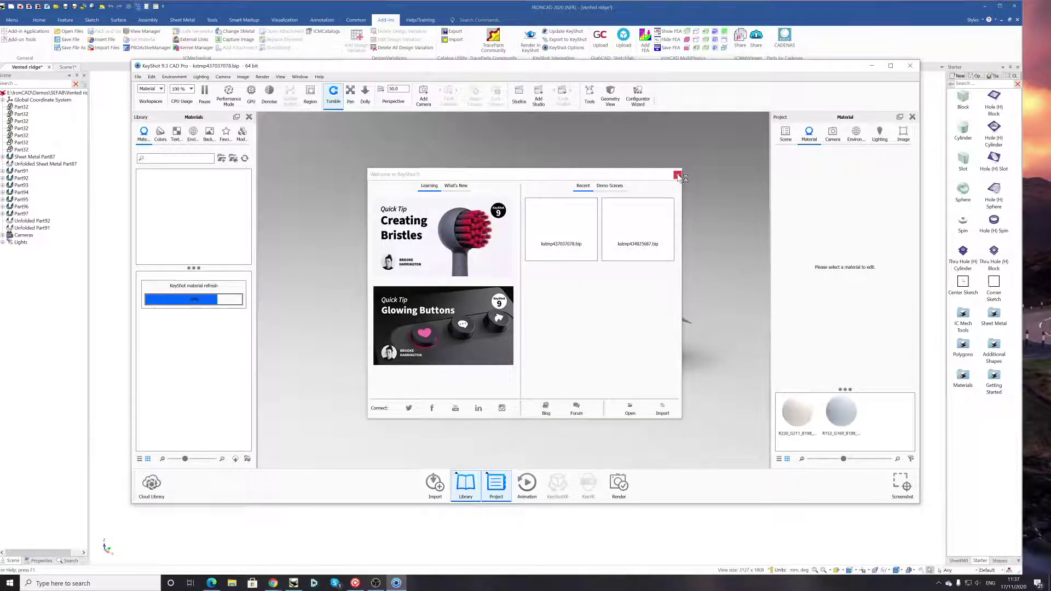
{"action": "left_click", "coordinate": [678, 175]}
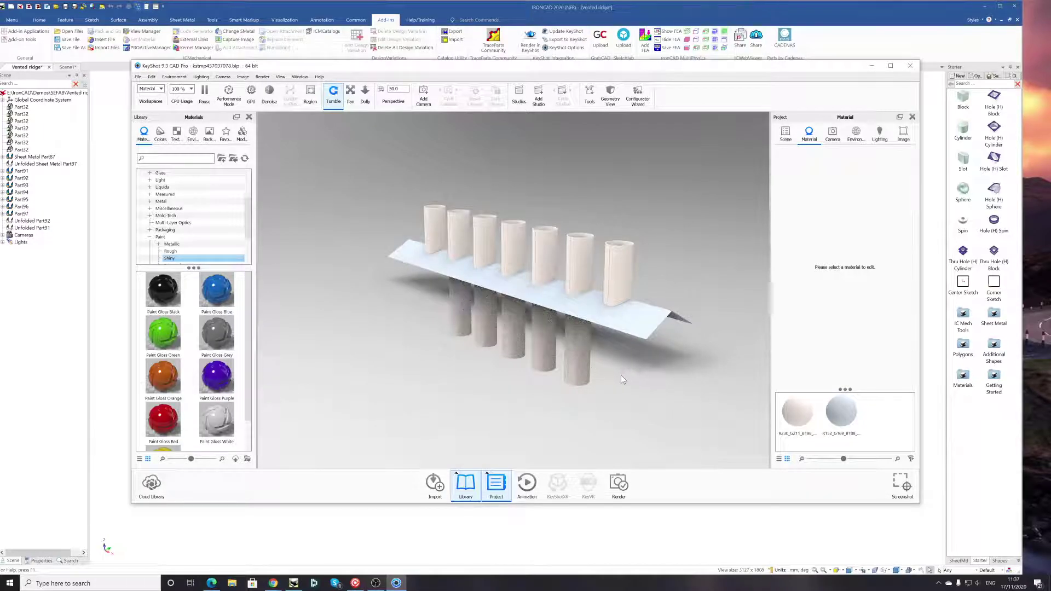
Apply the Paint Gloss White material to the tubes
{"action": "mouse_move", "coordinate": [607, 363]}
{"action": "left_mouse_down"}
{"action": "mouse_move", "coordinate": [586, 361]}
{"action": "mouse_move", "coordinate": [625, 360]}
{"action": "mouse_move", "coordinate": [594, 358]}
{"action": "mouse_move", "coordinate": [610, 356]}
{"action": "left_mouse_up"}
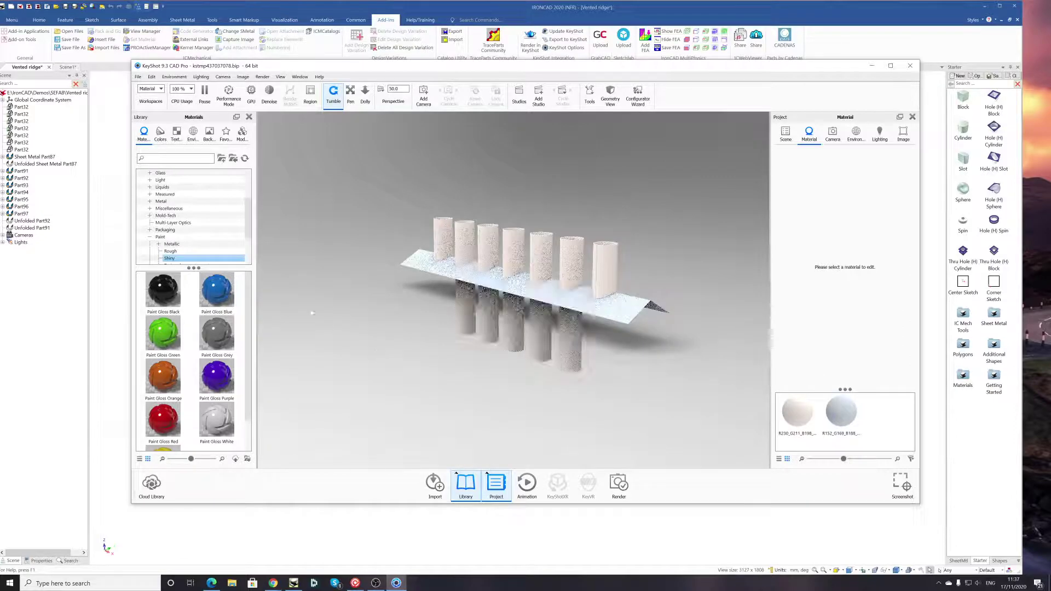
{"action": "left_click", "coordinate": [168, 259]}
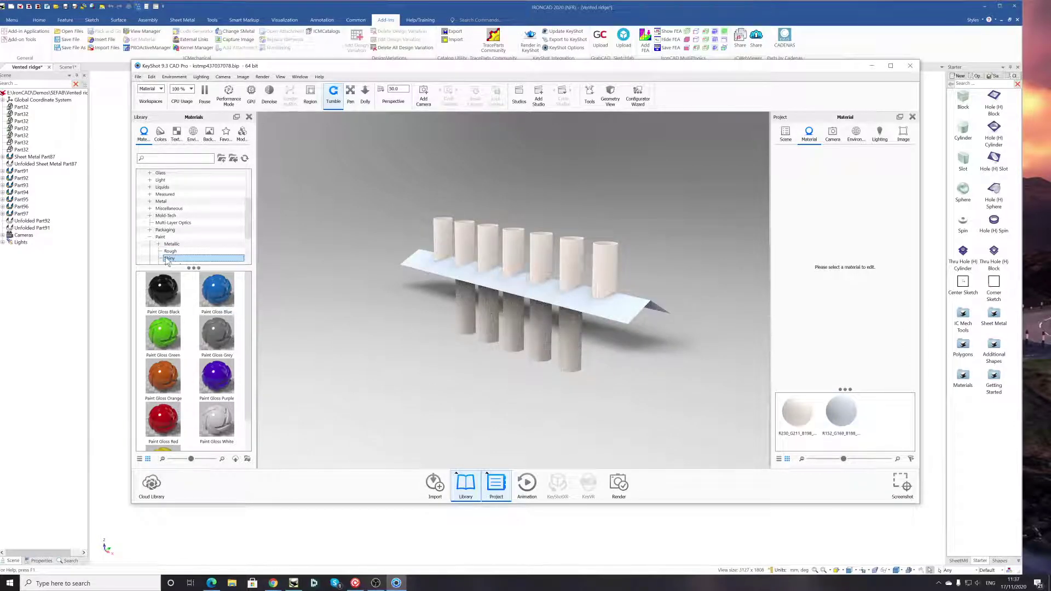
{"action": "mouse_move", "coordinate": [217, 420]}
{"action": "left_mouse_down"}
{"action": "mouse_move", "coordinate": [551, 306]}
{"action": "mouse_move", "coordinate": [540, 252]}
{"action": "left_mouse_up"}
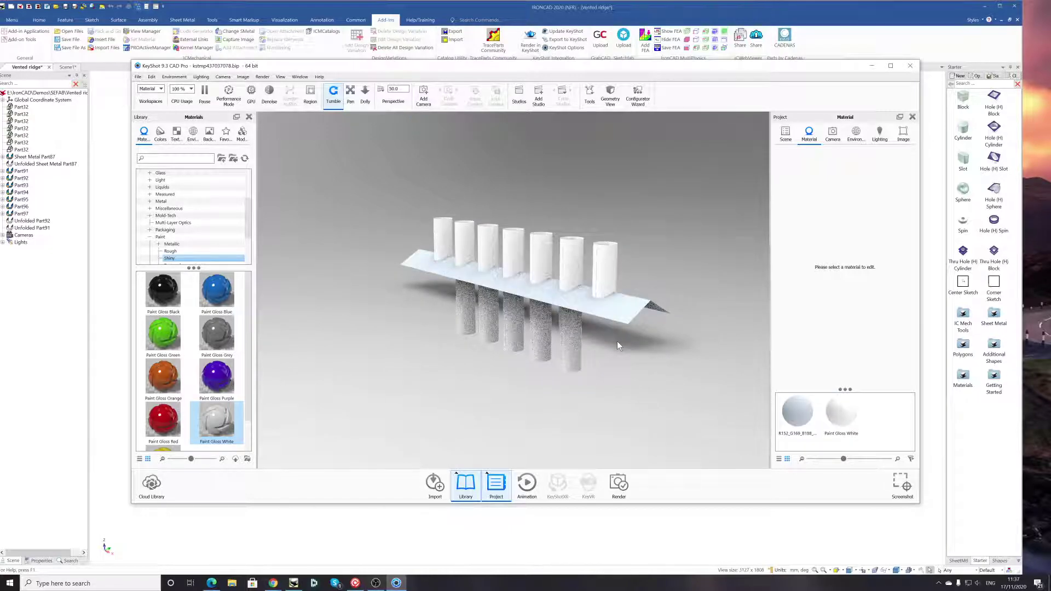
Apply the Chrome Polished material to the ridge sheet
{"action": "left_click", "coordinate": [150, 201]}
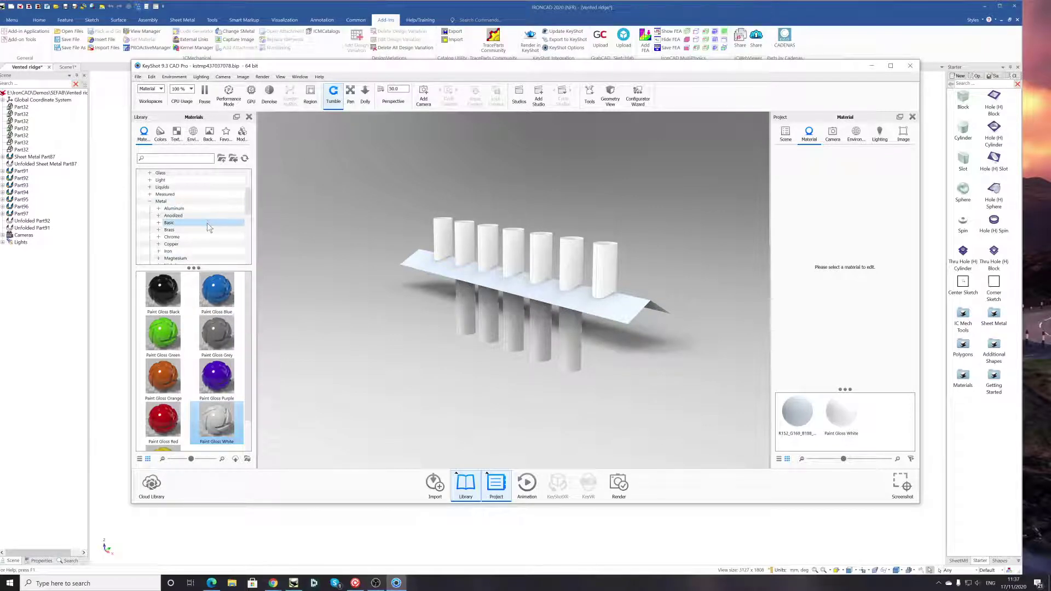
{"action": "left_click", "coordinate": [159, 237]}
{"action": "left_click", "coordinate": [179, 244]}
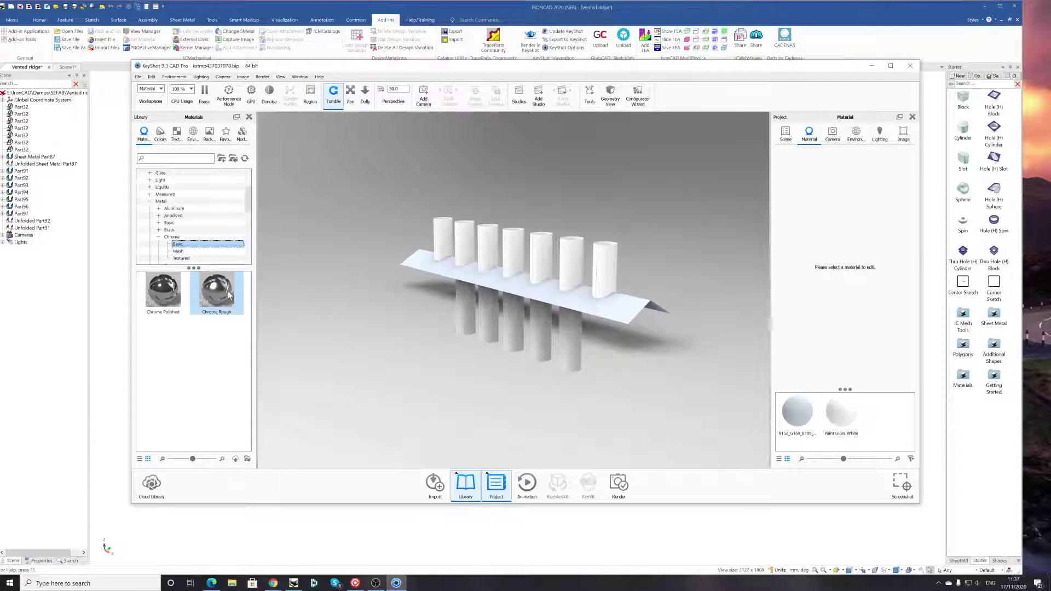
{"action": "left_click_drag", "start_coordinate": [163, 290], "coordinate": [629, 308]}
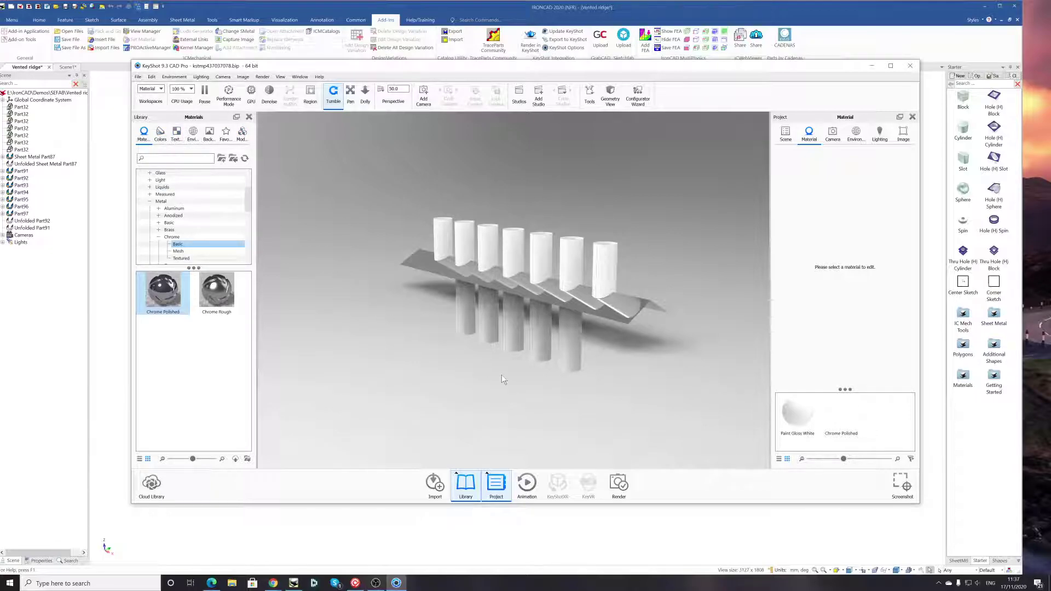
Frame the vented ridge larger at an angle in the render view and enable denoising
{"action": "left_click_drag", "start_coordinate": [505, 372], "coordinate": [465, 376]}
{"action": "left_click_drag", "start_coordinate": [557, 315], "coordinate": [540, 340]}
{"action": "scroll", "coordinate": [505, 279], "scroll_direction": "up", "scroll_amount": 4}
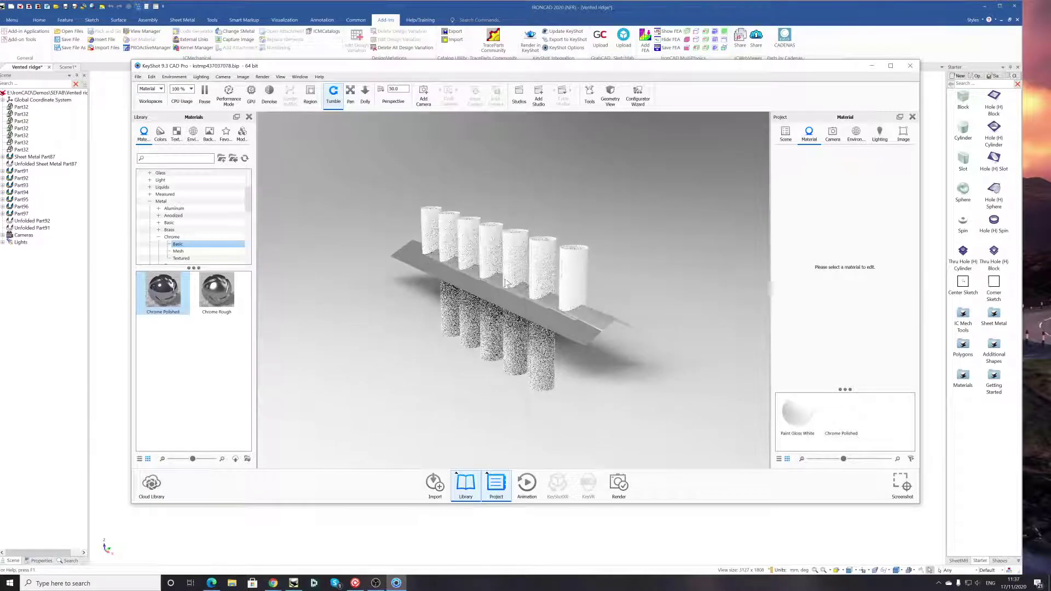
{"action": "scroll", "coordinate": [505, 282], "scroll_direction": "up", "scroll_amount": 3}
{"action": "left_click", "coordinate": [269, 90]}
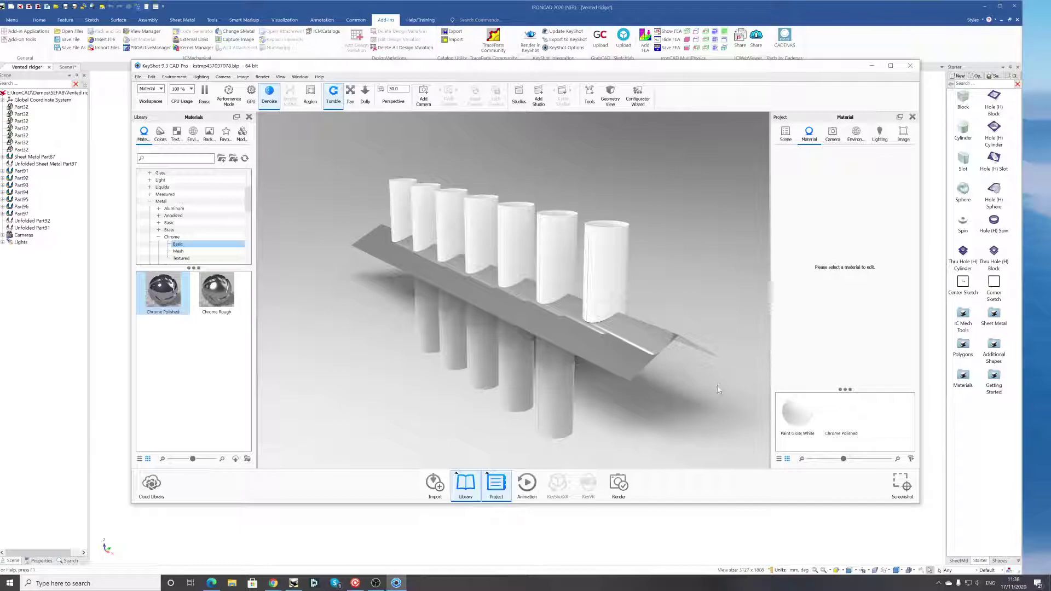
{"action": "middle_click_drag", "start_coordinate": [698, 374], "coordinate": [700, 363]}
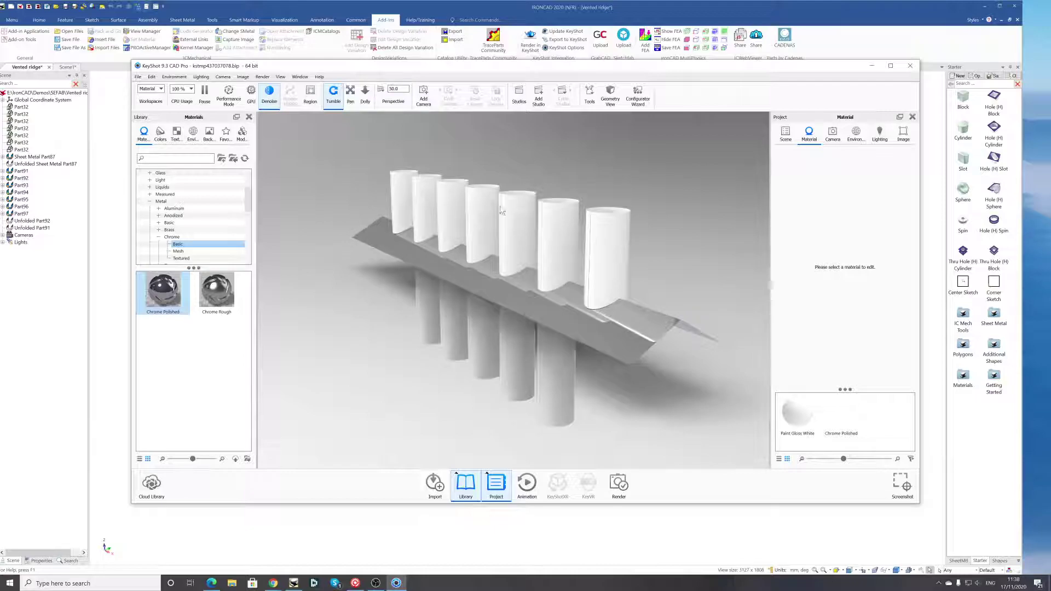
Render the vented ridge as a JPEG still image using the 1600 x 1117 resolution preset, then close the finished render and its settings
{"action": "left_click", "coordinate": [619, 486]}
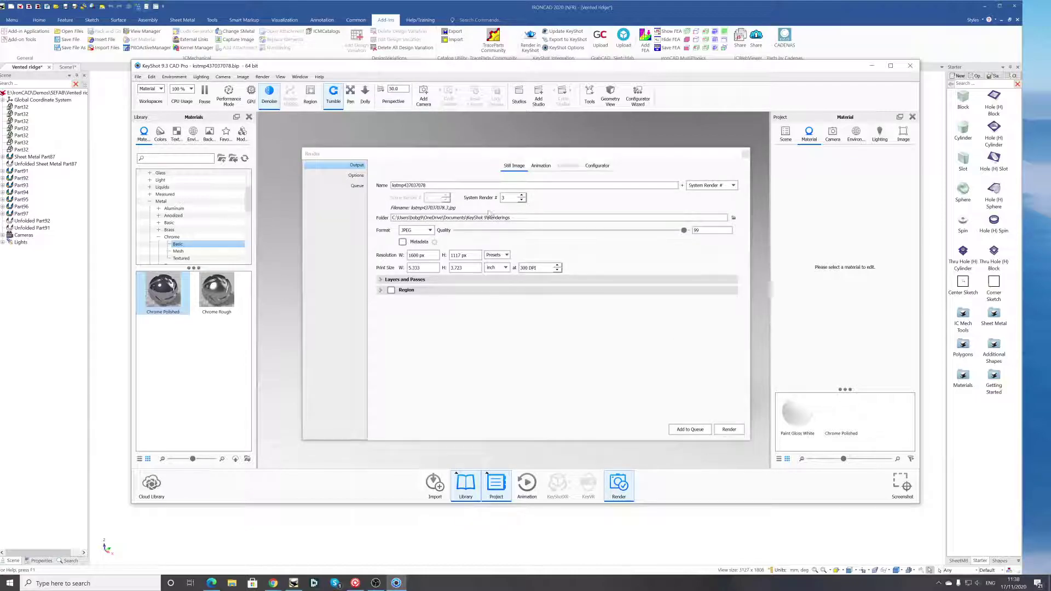
{"action": "left_click", "coordinate": [506, 255]}
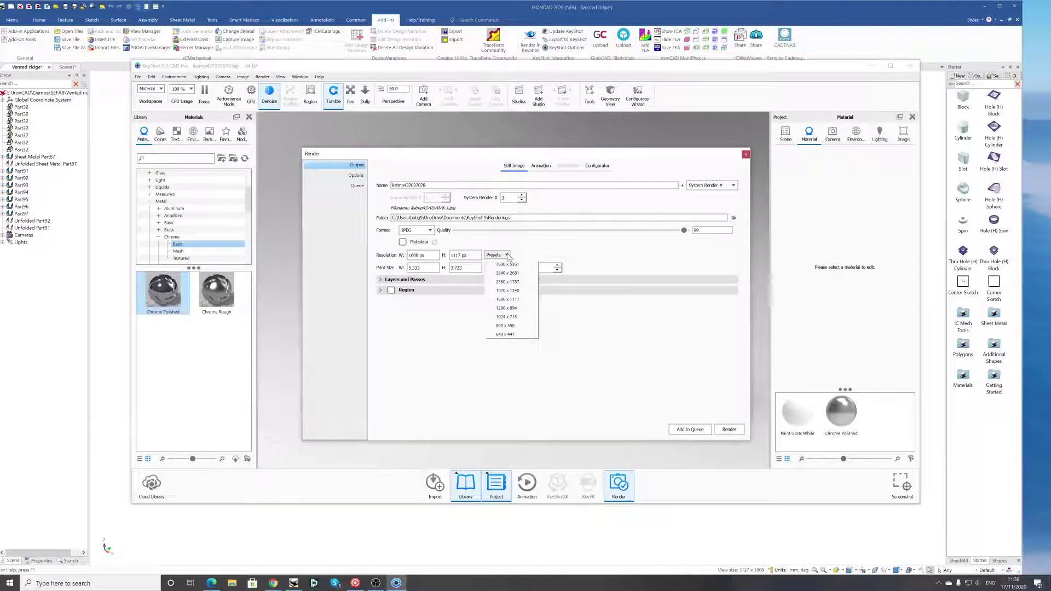
{"action": "left_click", "coordinate": [517, 300]}
{"action": "left_click", "coordinate": [728, 429]}
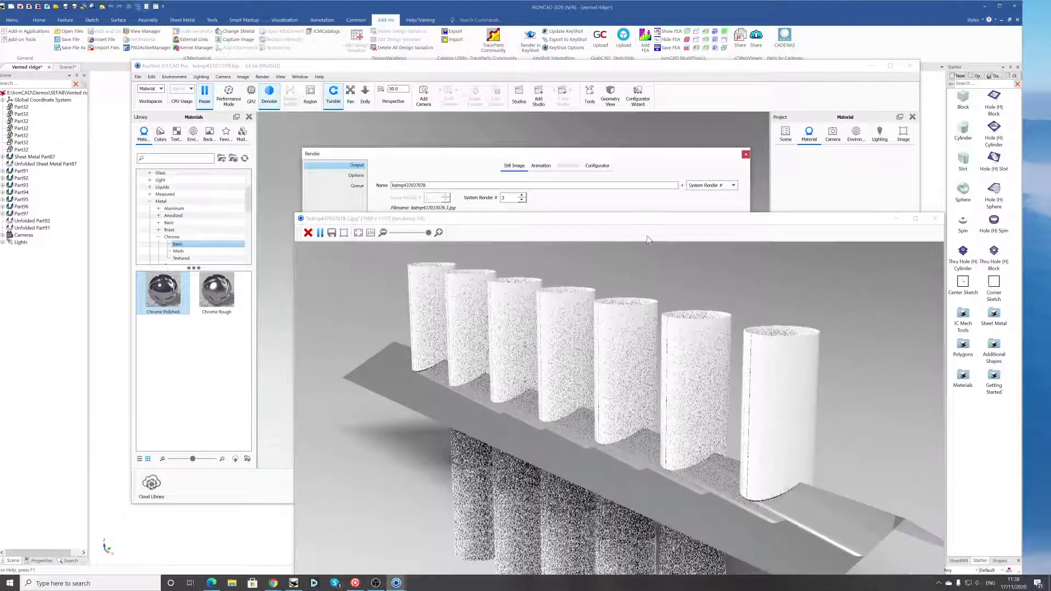
{"action": "left_click_drag", "start_coordinate": [627, 222], "coordinate": [553, 87]}
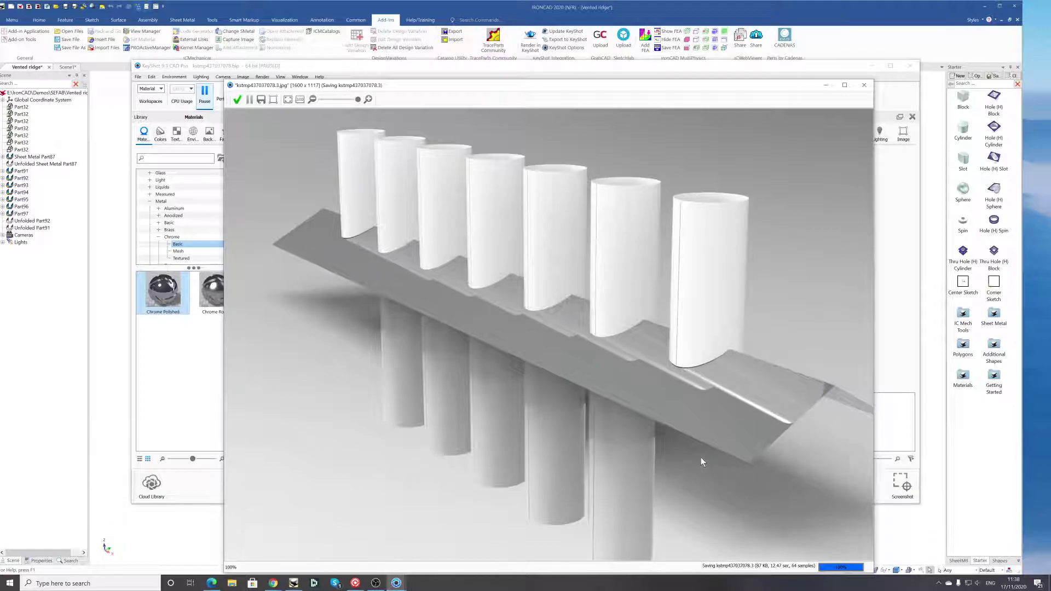
{"action": "left_click", "coordinate": [863, 86]}
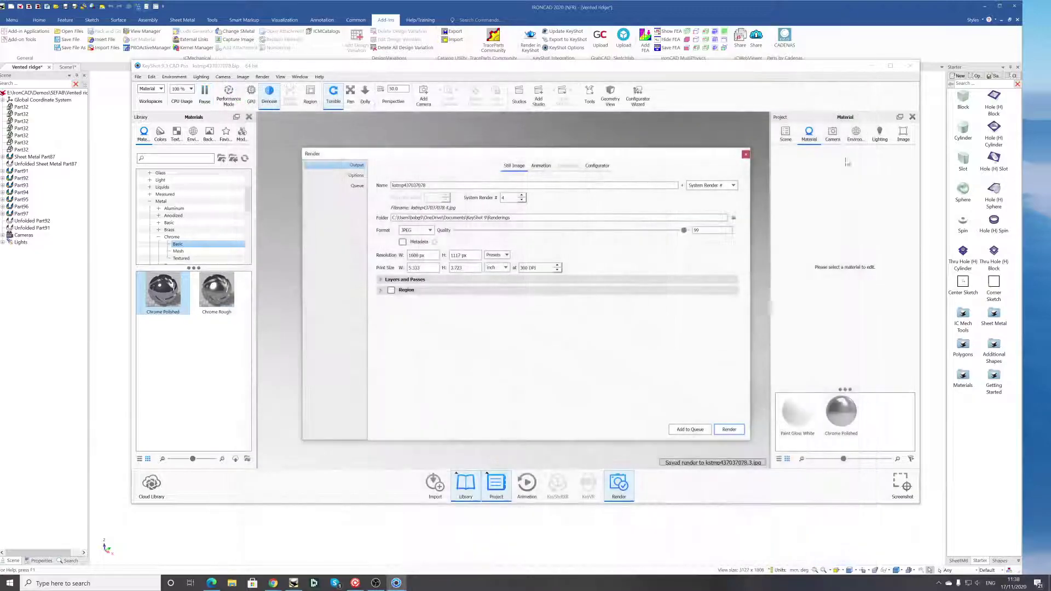
{"action": "left_click", "coordinate": [746, 154]}
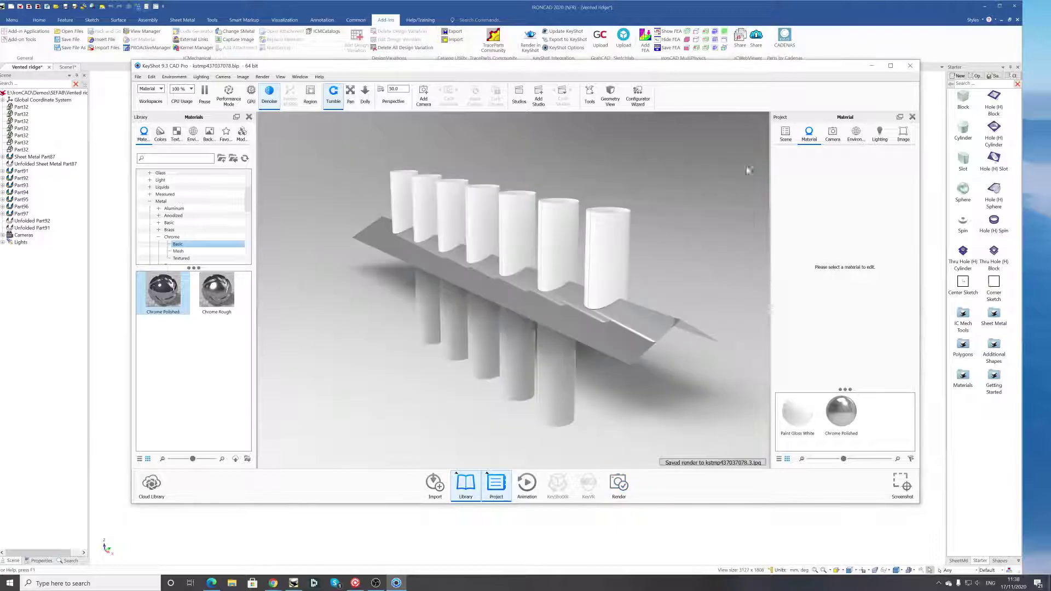
Exit KeyShot, discarding the unsaved changes, and return to the Vented ridge scene in IRONCAD
{"action": "left_click", "coordinate": [910, 65]}
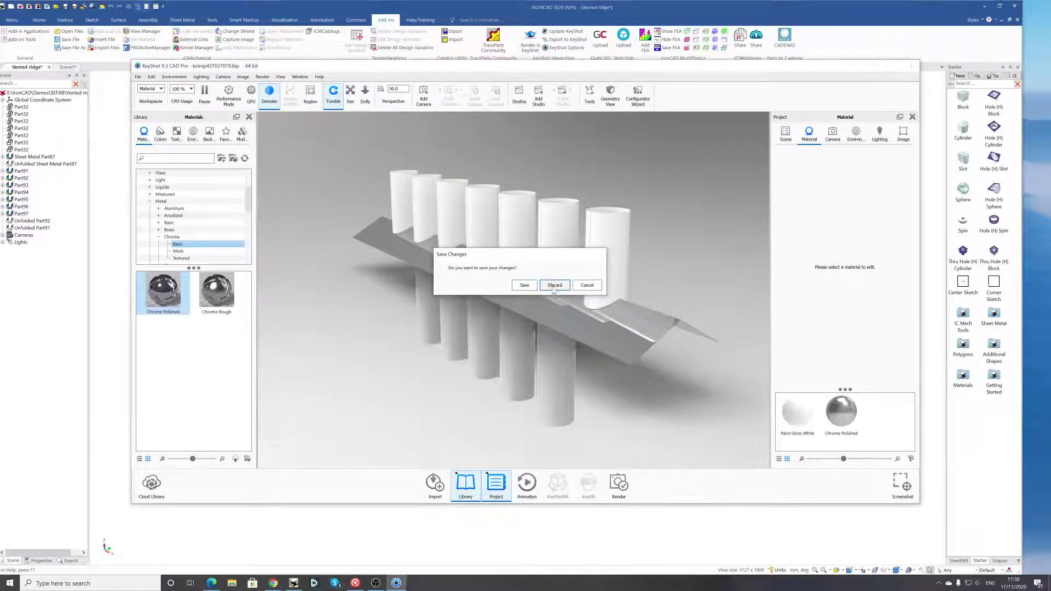
{"action": "left_click", "coordinate": [555, 285]}
{"action": "middle_click_drag", "start_coordinate": [496, 473], "coordinate": [707, 388]}
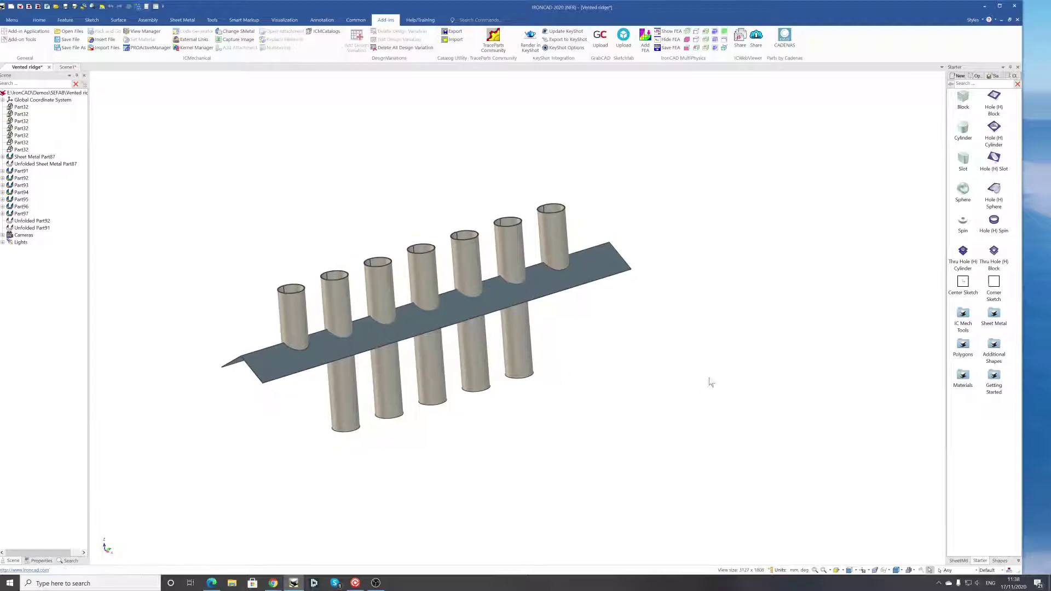